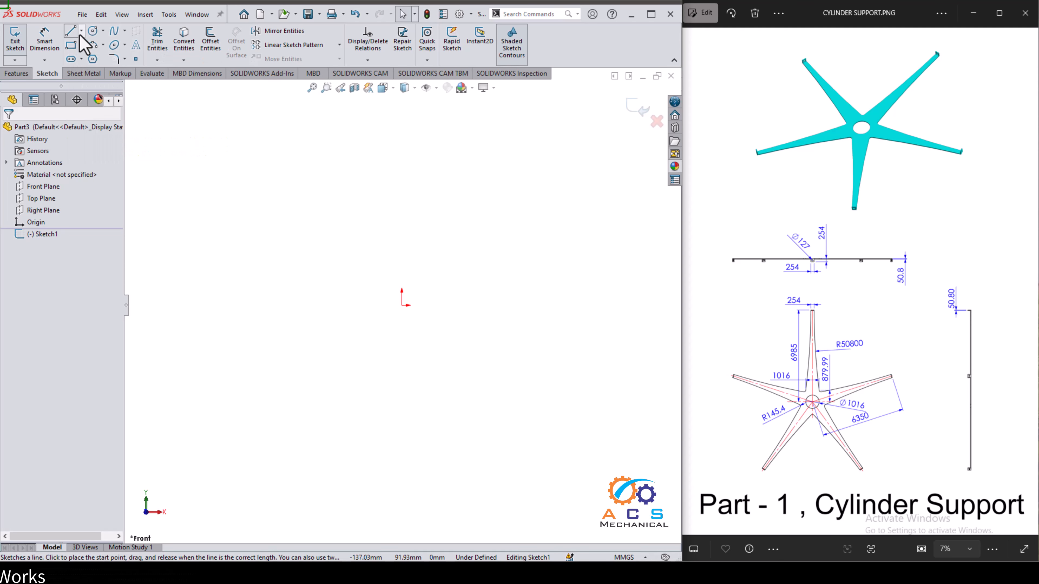
# - Sketch a horizontal midpoint line about 17 mm long, centred directly above the origin
pyautogui.click(81, 31)
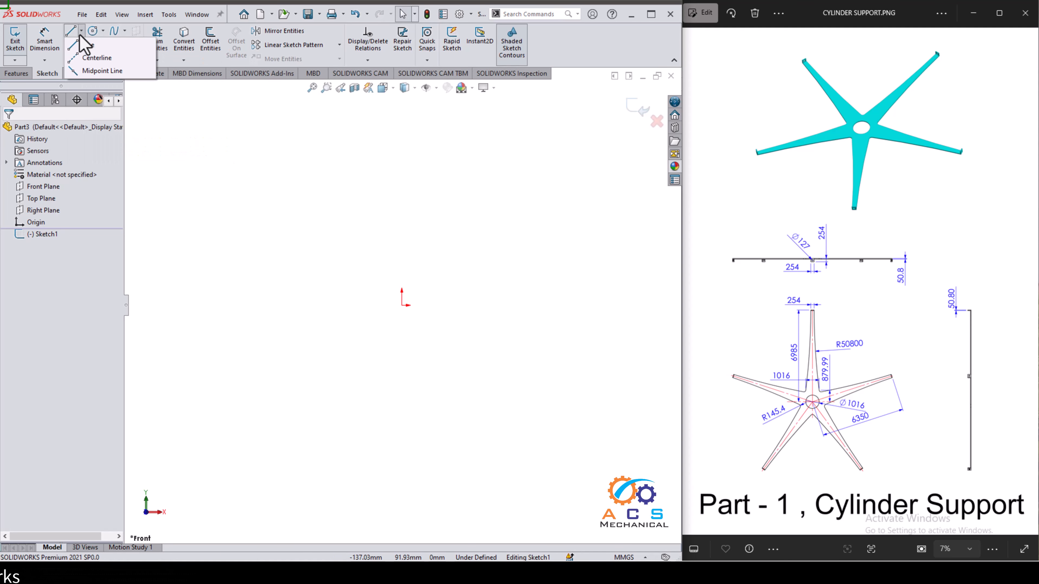
pyautogui.click(94, 70)
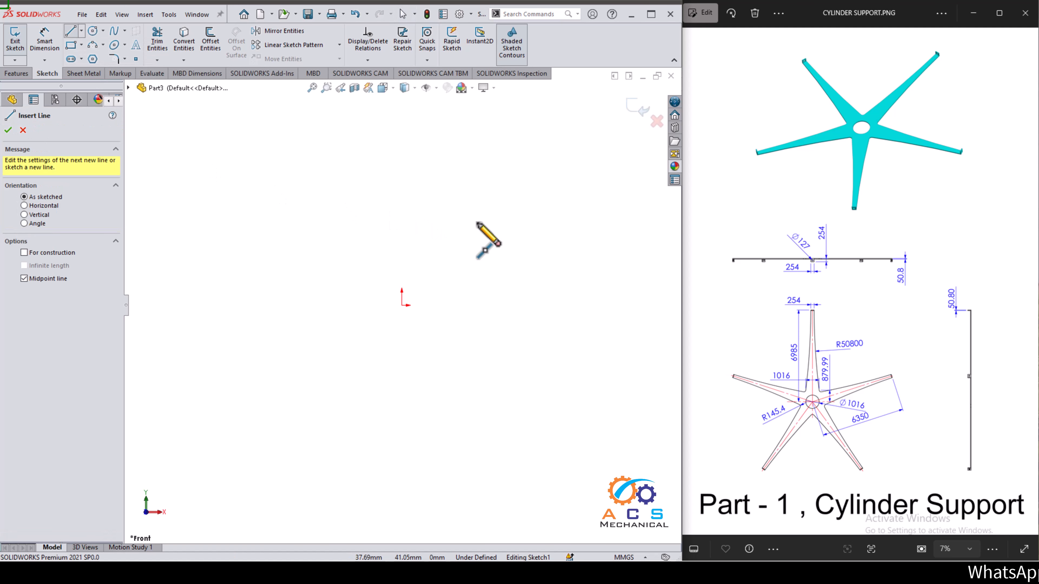
pyautogui.click(401, 158)
pyautogui.click(420, 157)
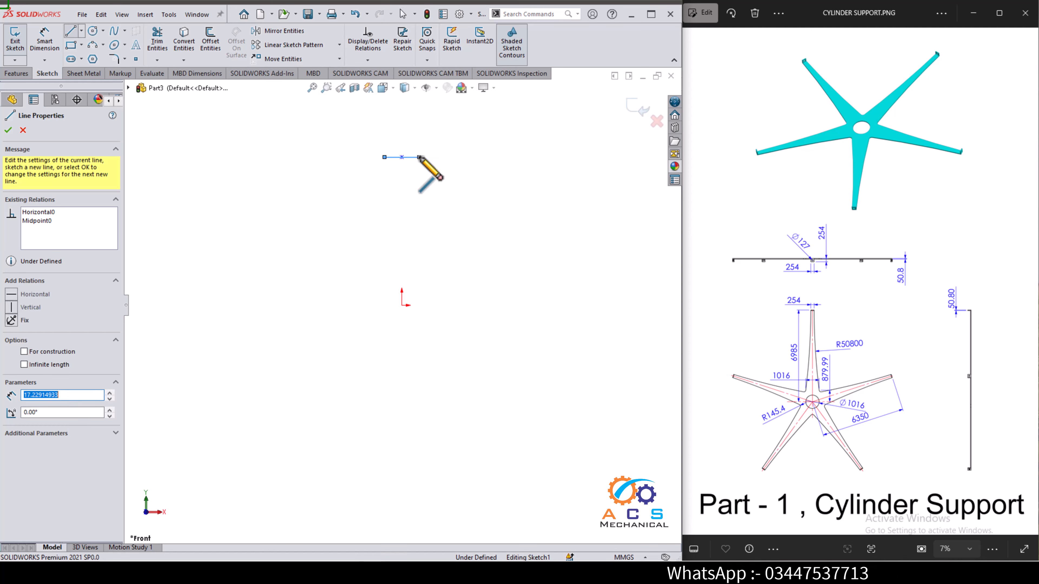
pyautogui.rightClick(449, 167)
pyautogui.click(461, 181)
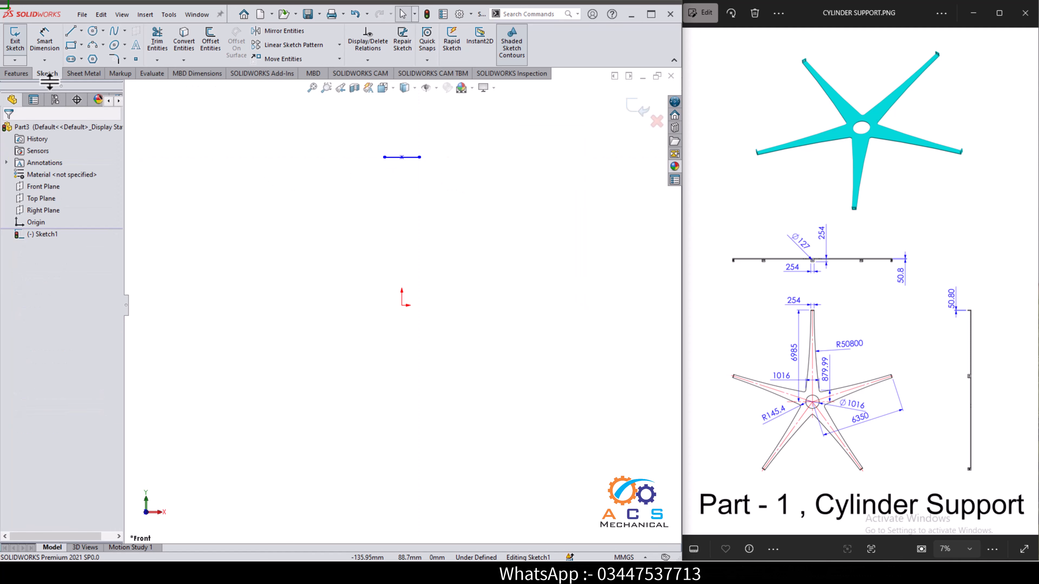
# - Dimension the short horizontal line's length to 254 mm, matching the arm tip width in the reference drawing
pyautogui.click(43, 41)
pyautogui.scroll(-1, 379, 110)
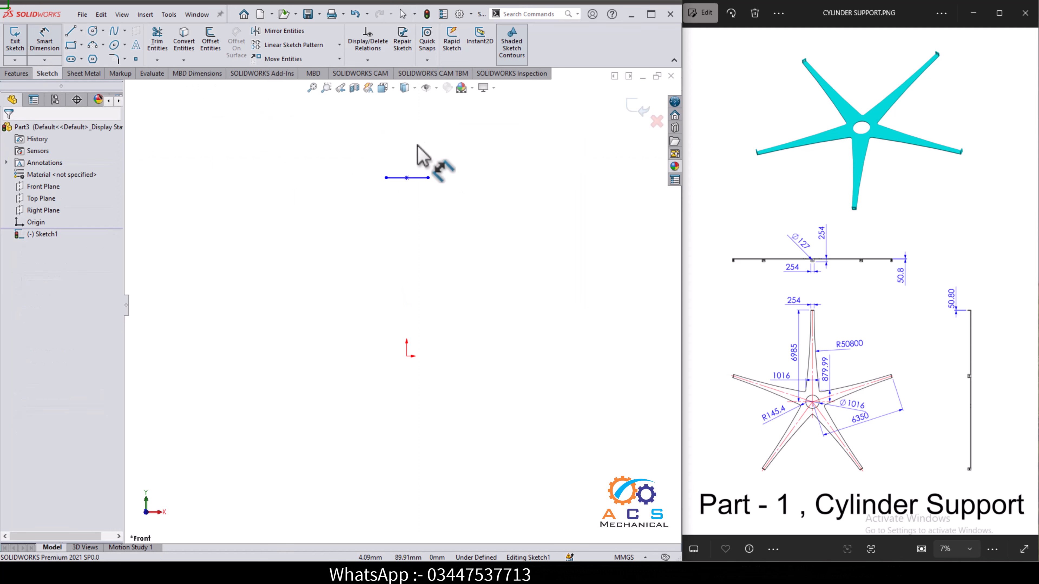
pyautogui.click(421, 178)
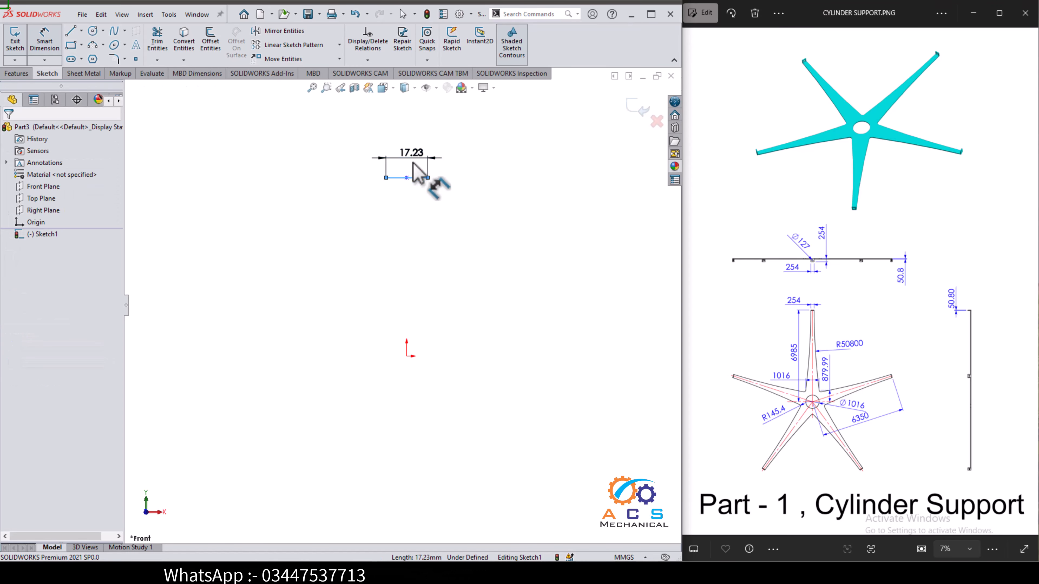
pyautogui.click(412, 163)
pyautogui.scroll(1, 795, 313)
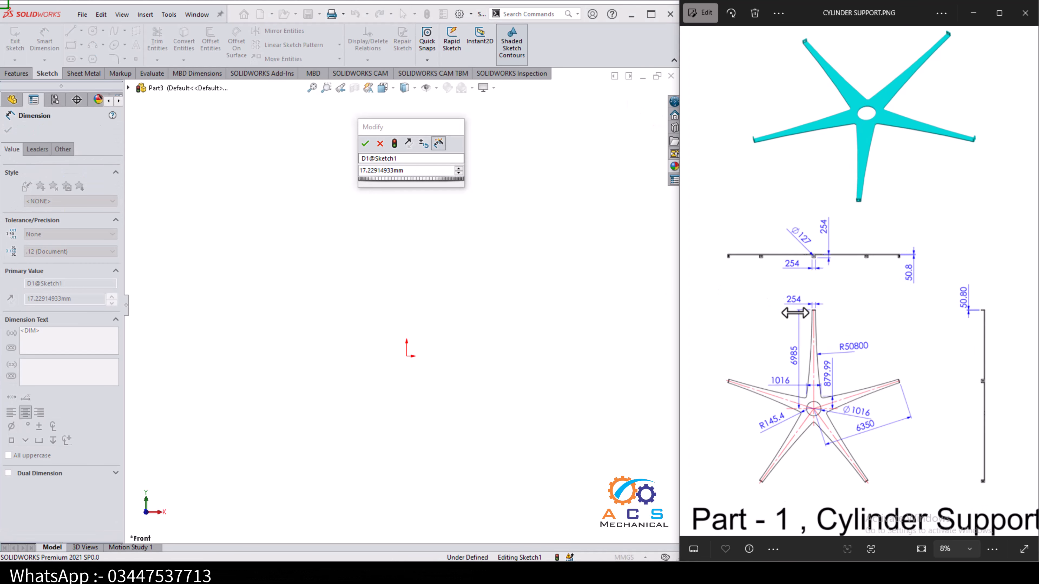
pyautogui.scroll(5, 794, 313)
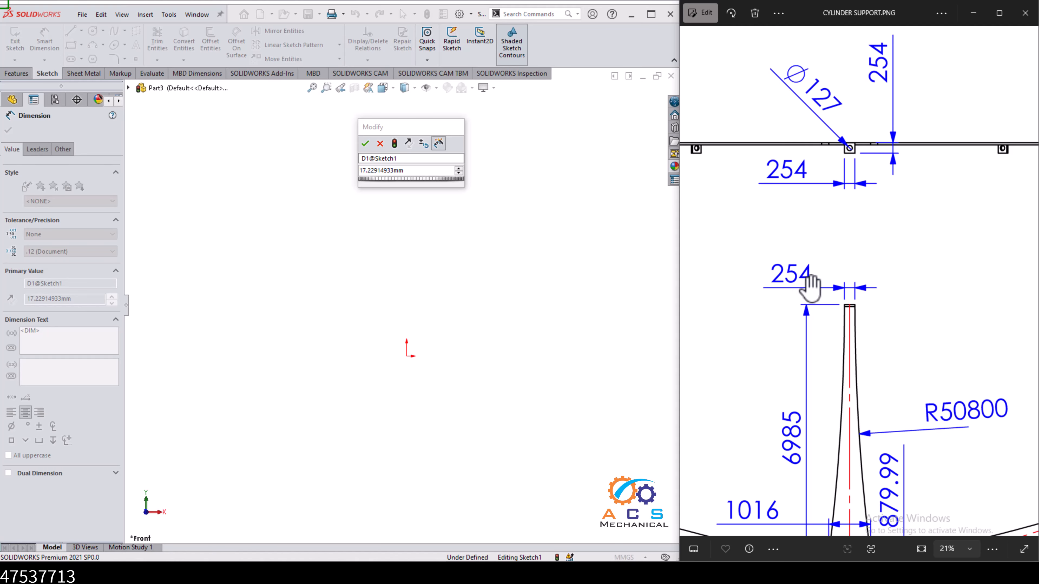
pyautogui.click(374, 171)
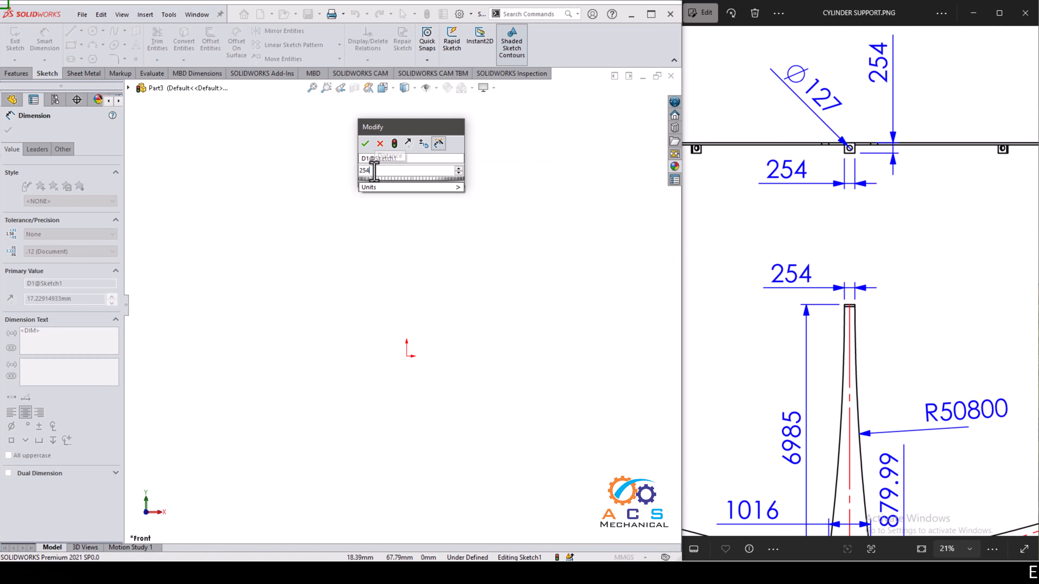
pyautogui.press('Return')
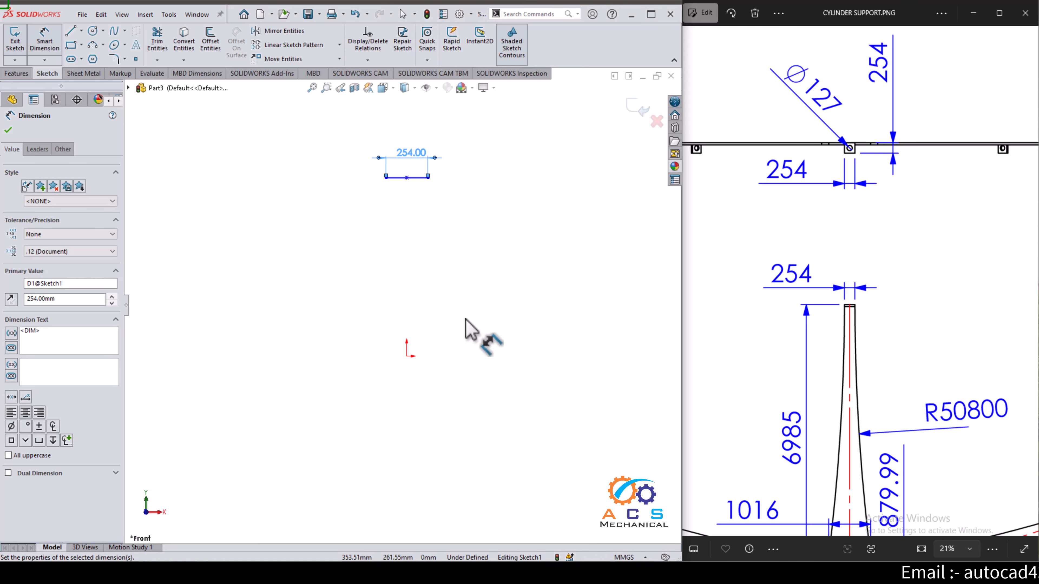
# - Dimension the vertical distance from the origin to the midpoint of the horizontal line as 6985 mm
pyautogui.click(406, 356)
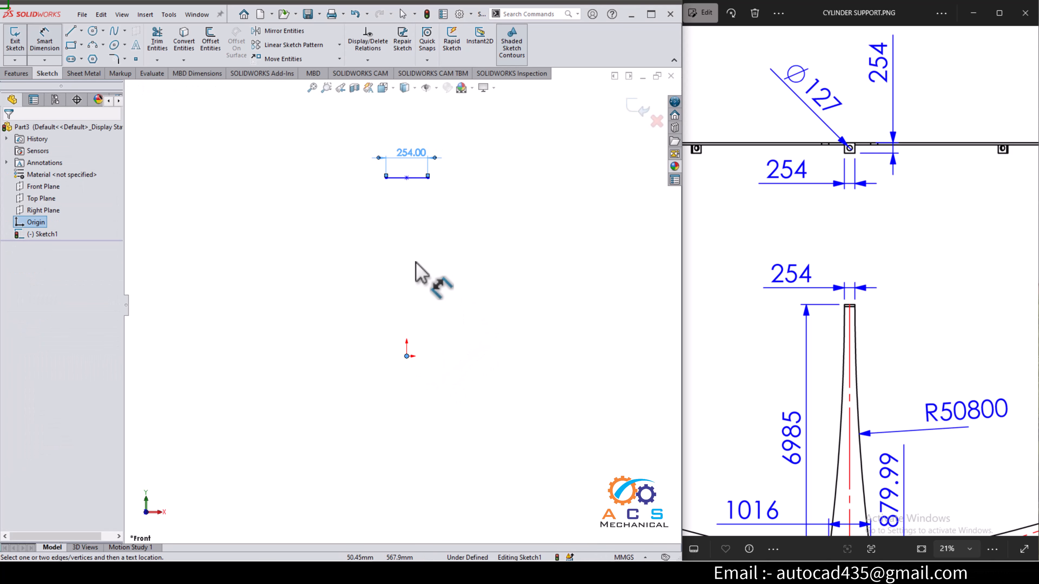
pyautogui.click(406, 178)
pyautogui.click(432, 245)
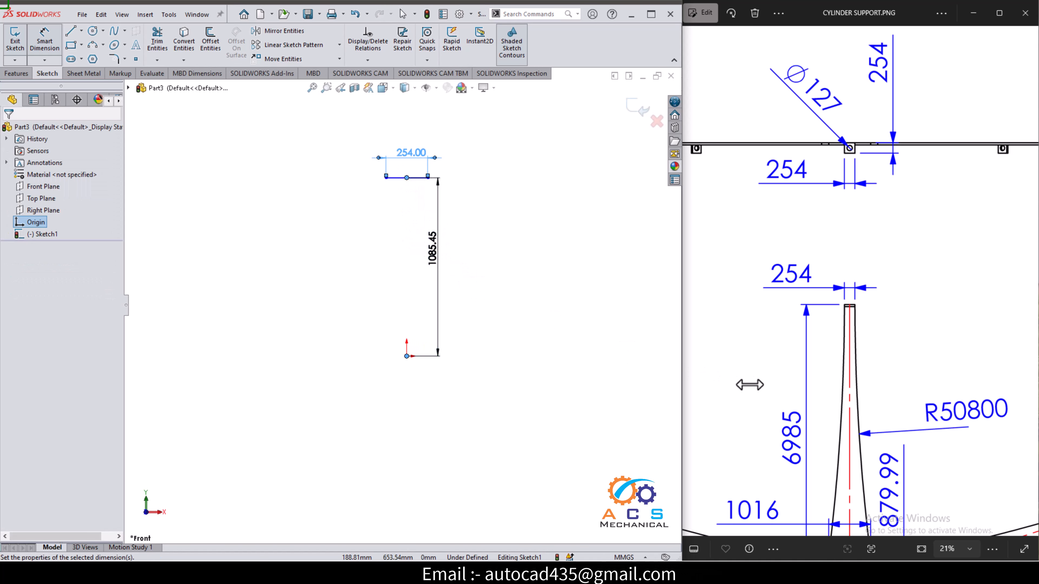
pyautogui.moveTo(804, 462); pyautogui.dragTo(808, 368)
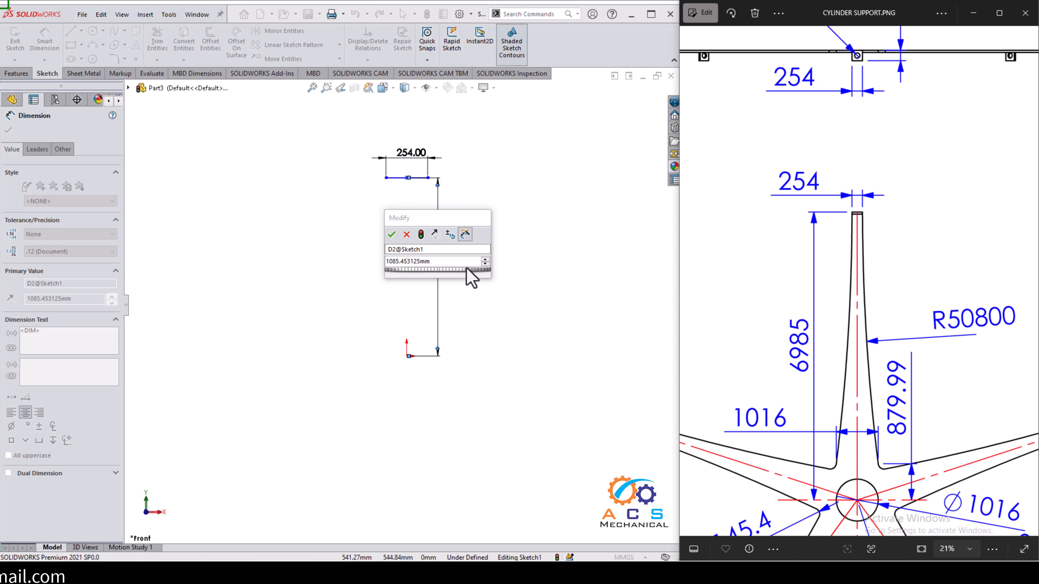
pyautogui.click(391, 262)
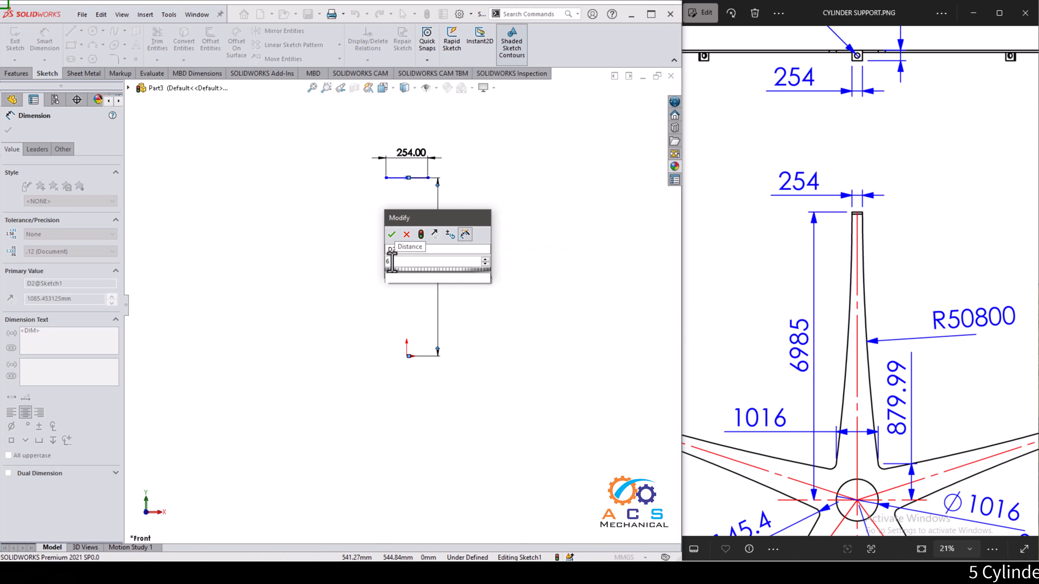
pyautogui.write('6985')
pyautogui.press('Return')
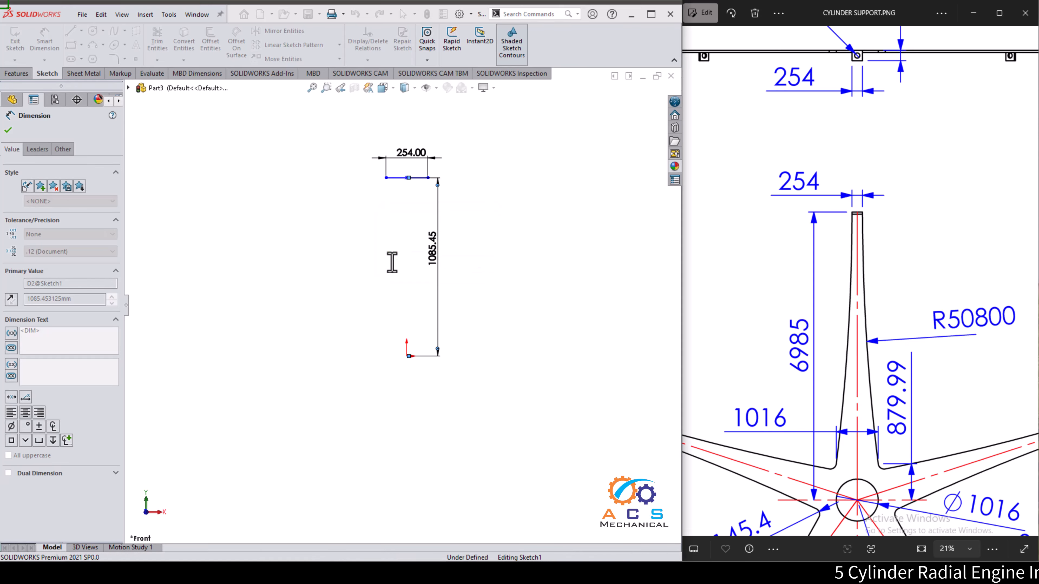
pyautogui.press('Escape')
pyautogui.press('f')
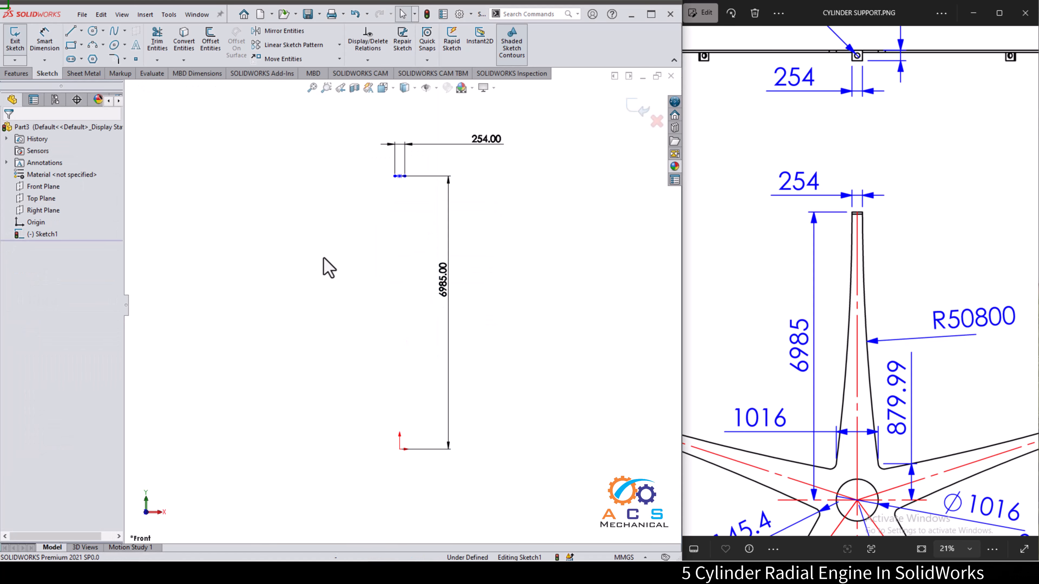
# - Add a Vertical relation between the origin and the midpoint of the horizontal line
pyautogui.click(399, 449)
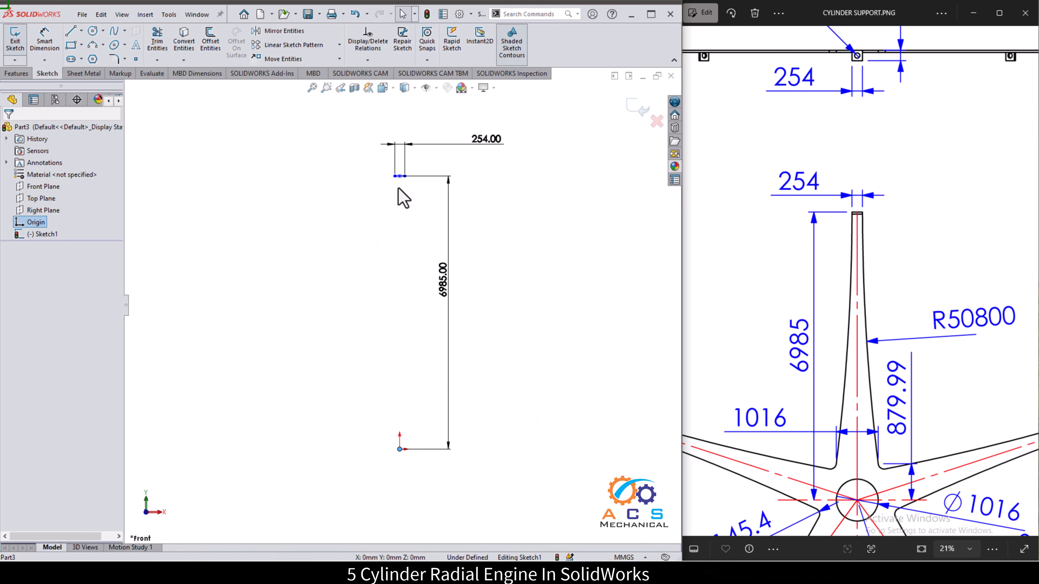
pyautogui.keyDown('ctrl'); pyautogui.click(400, 176); pyautogui.keyUp('ctrl')
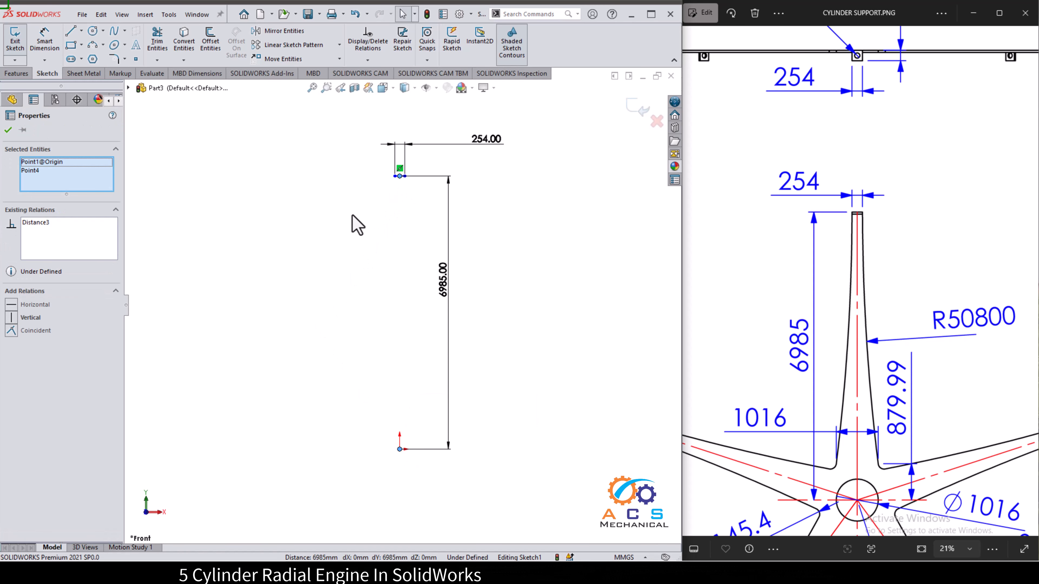
pyautogui.click(30, 318)
pyautogui.click(350, 297)
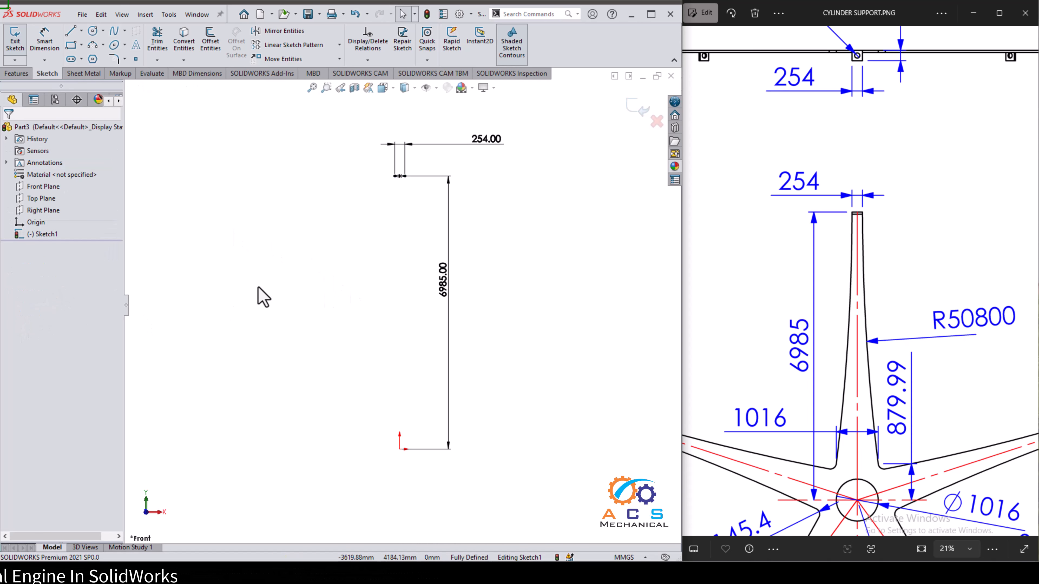
# - Draw a 3 Point Arc of about 12759 mm radius from the horizontal line's right endpoint down to just right of and above the origin
pyautogui.click(93, 45)
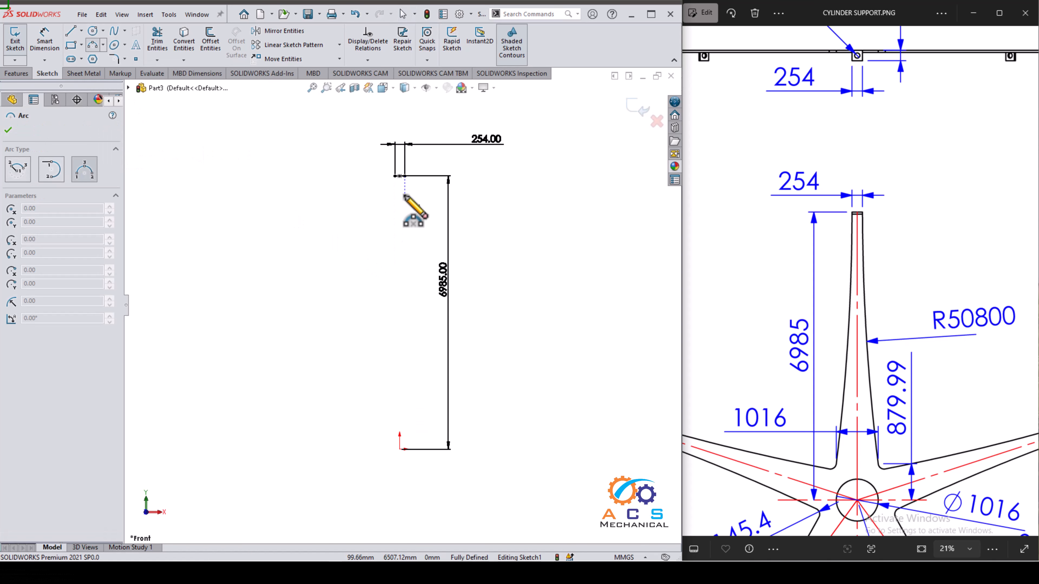
pyautogui.click(421, 412)
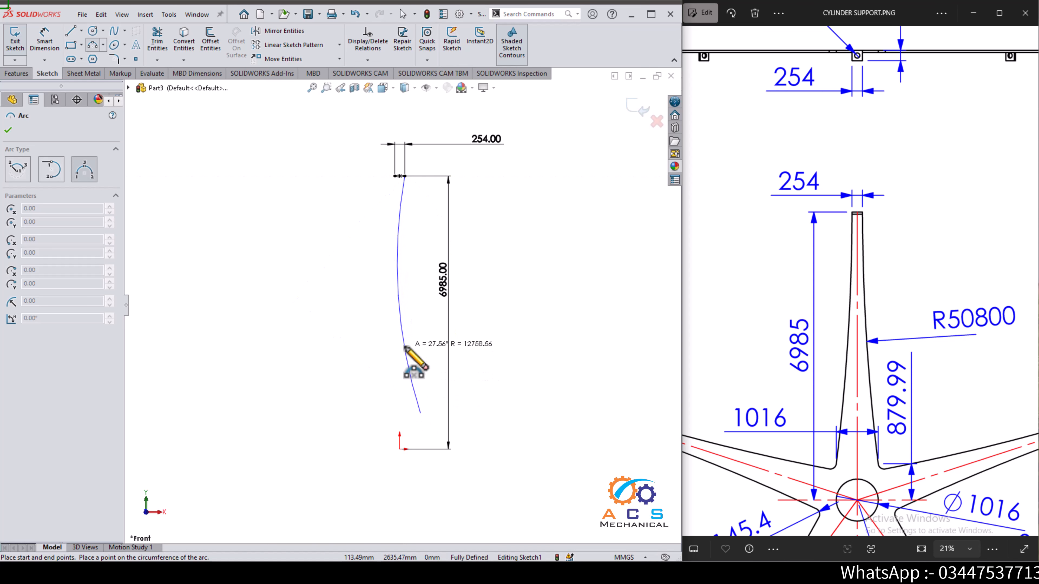
pyautogui.click(402, 347)
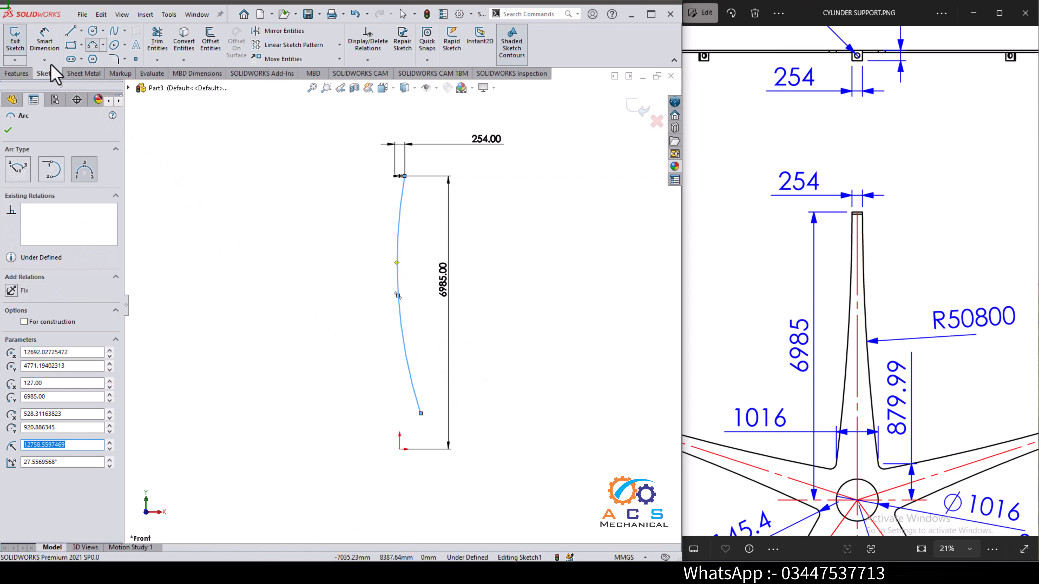
# - Dimension the arc's radius to 50800 mm and leave the dimension command
pyautogui.click(44, 41)
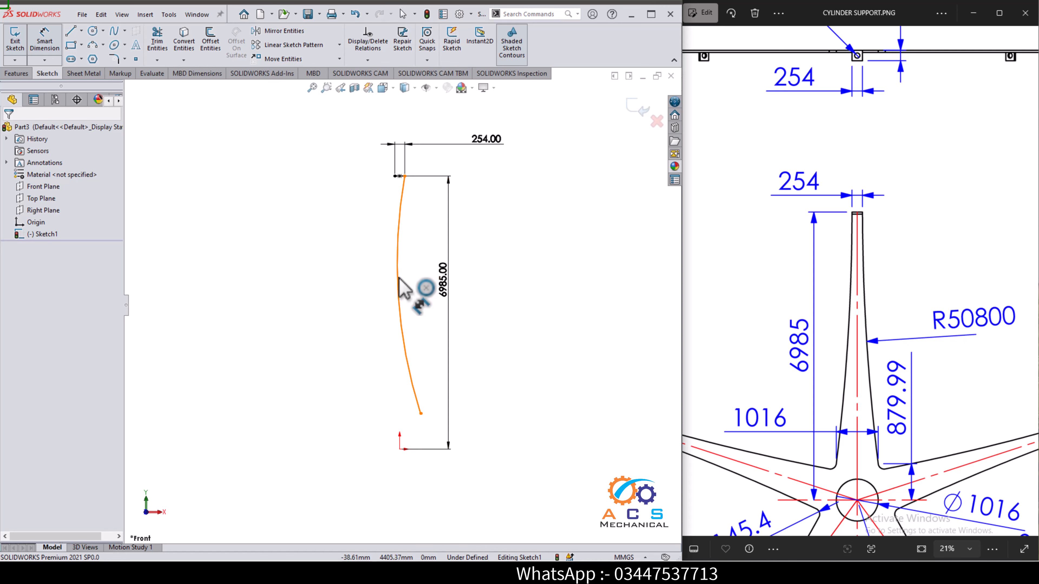
pyautogui.click(400, 286)
pyautogui.click(893, 385)
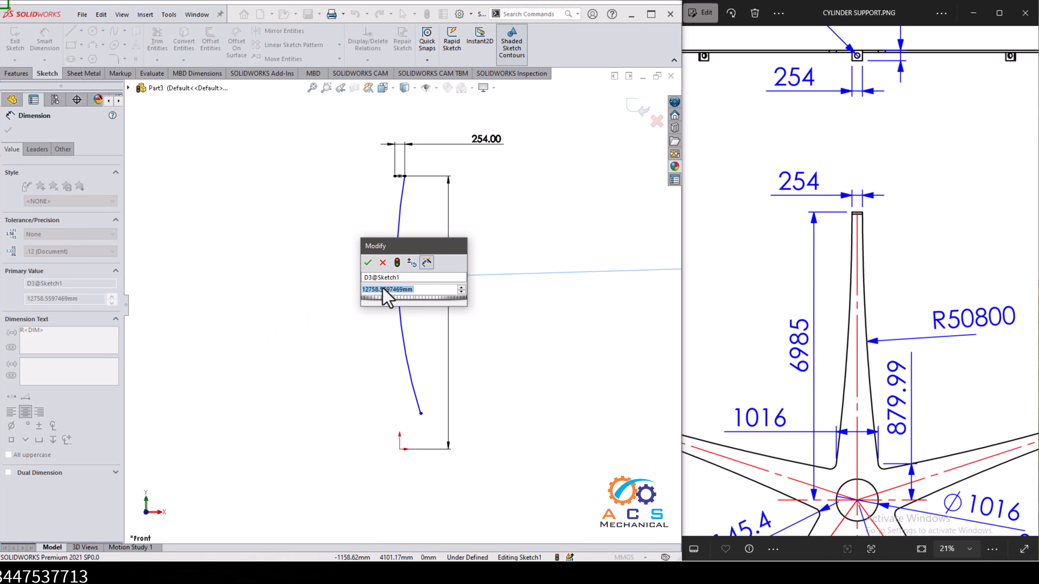
pyautogui.write('50800')
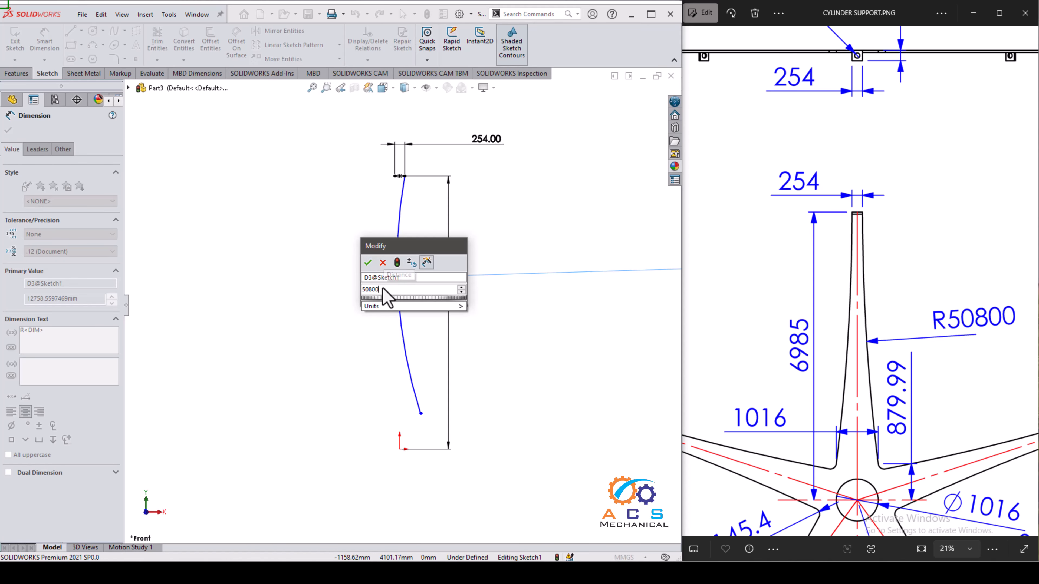
pyautogui.press('Return')
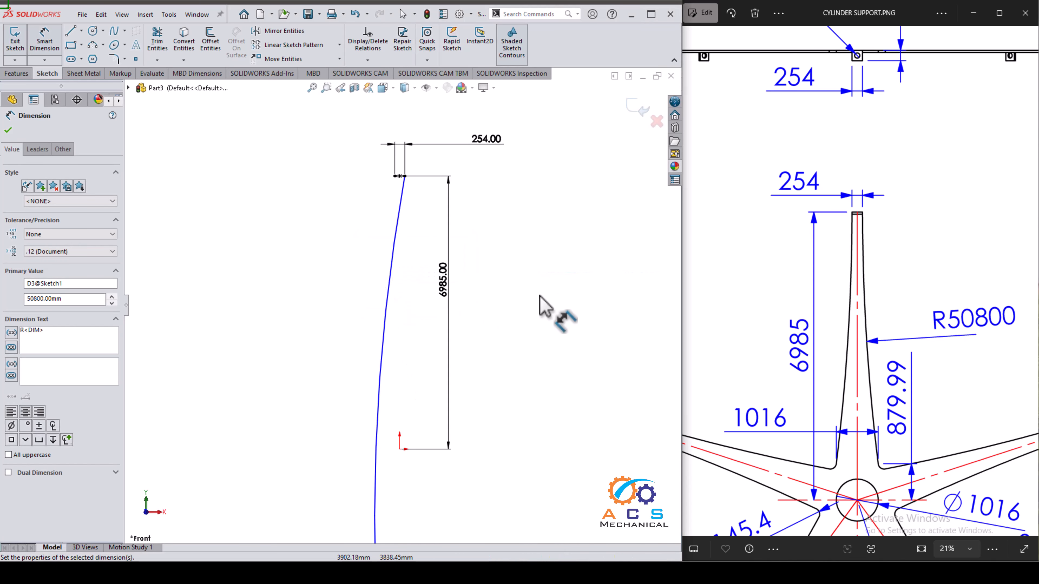
pyautogui.rightClick(531, 312)
pyautogui.click(548, 326)
# - Move the arc's lower endpoint up to about 729 mm right of and 1667 mm above the origin
pyautogui.scroll(3, 535, 289)
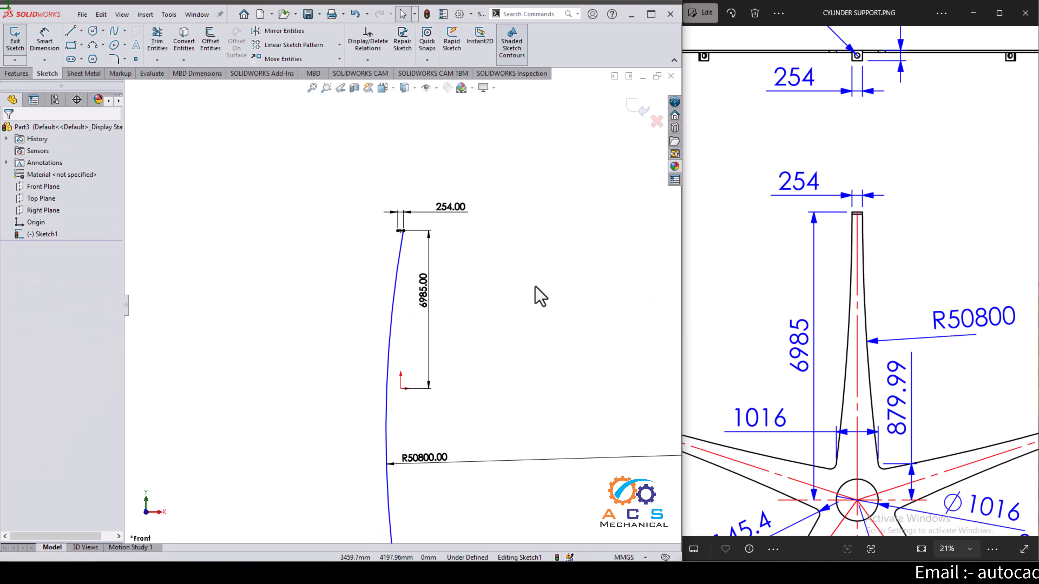
pyautogui.scroll(3, 422, 421)
pyautogui.scroll(2, 413, 466)
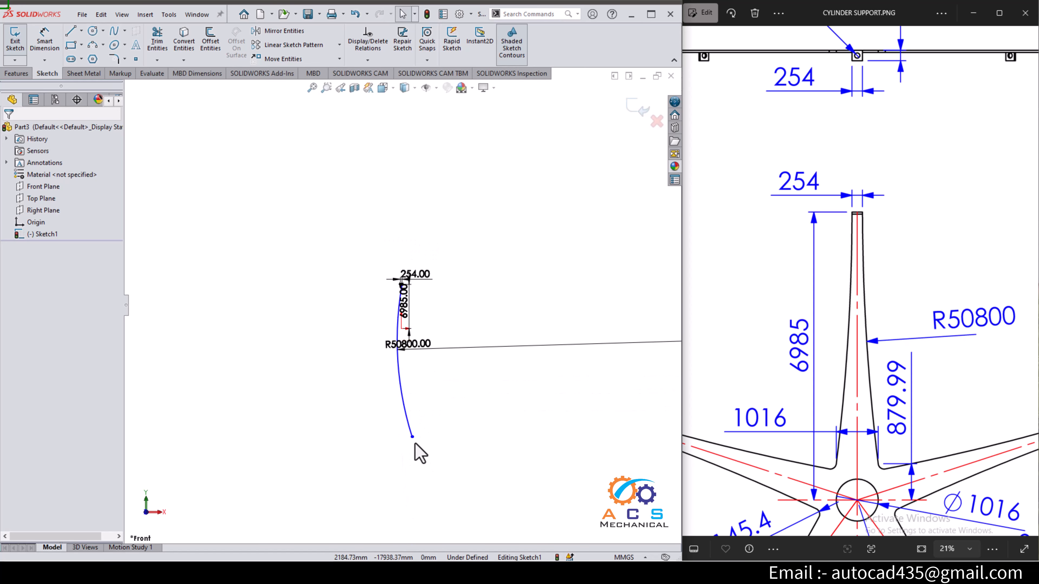
pyautogui.moveTo(412, 437); pyautogui.dragTo(407, 319)
pyautogui.scroll(-5, 408, 299)
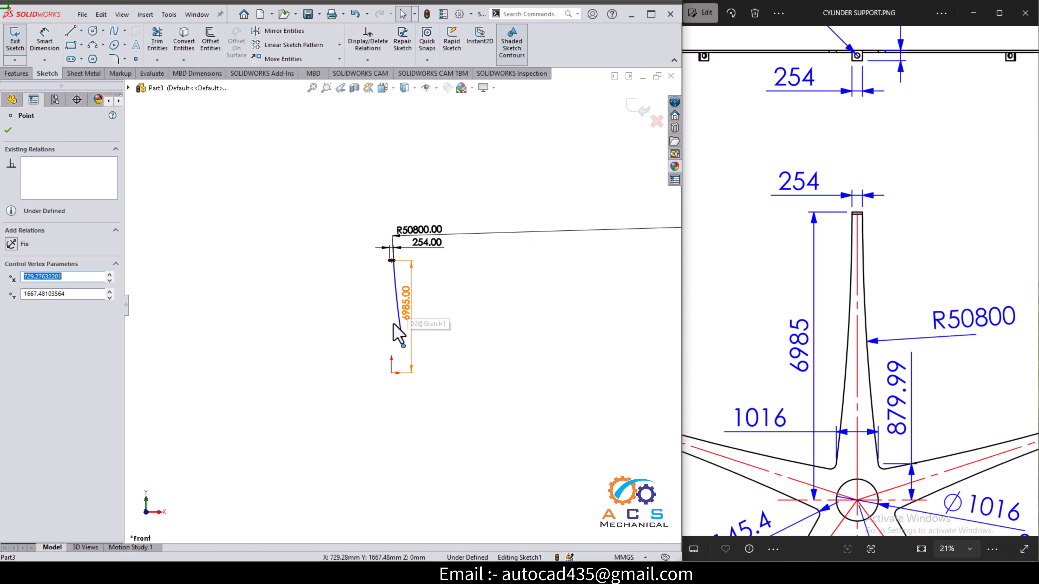
pyautogui.scroll(-3, 393, 326)
pyautogui.click(529, 389)
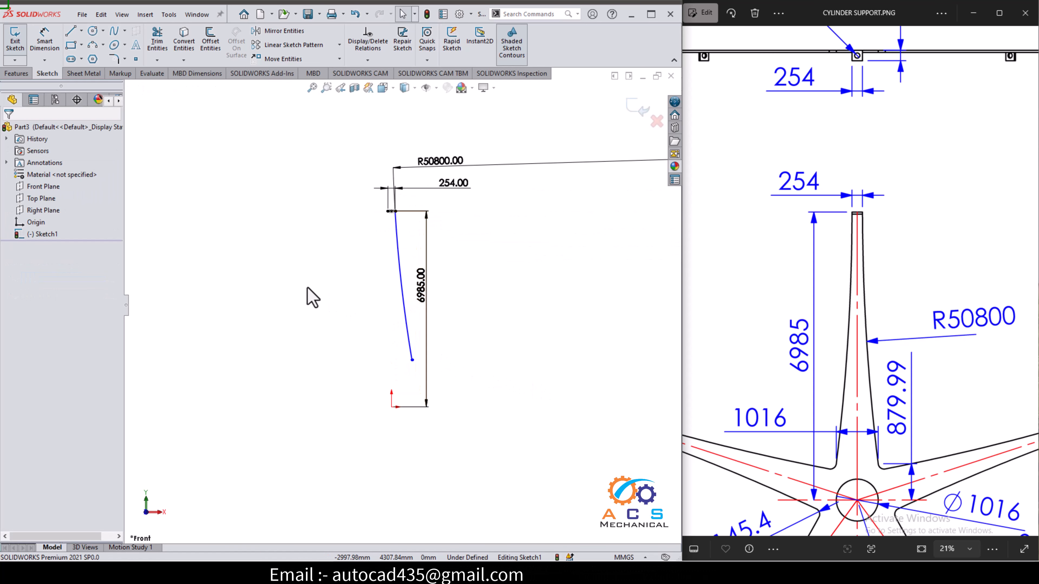
# - Dimension the vertical distance between the origin and the arc's lower endpoint as 879.99 mm
pyautogui.click(44, 39)
pyautogui.scroll(-2, 391, 327)
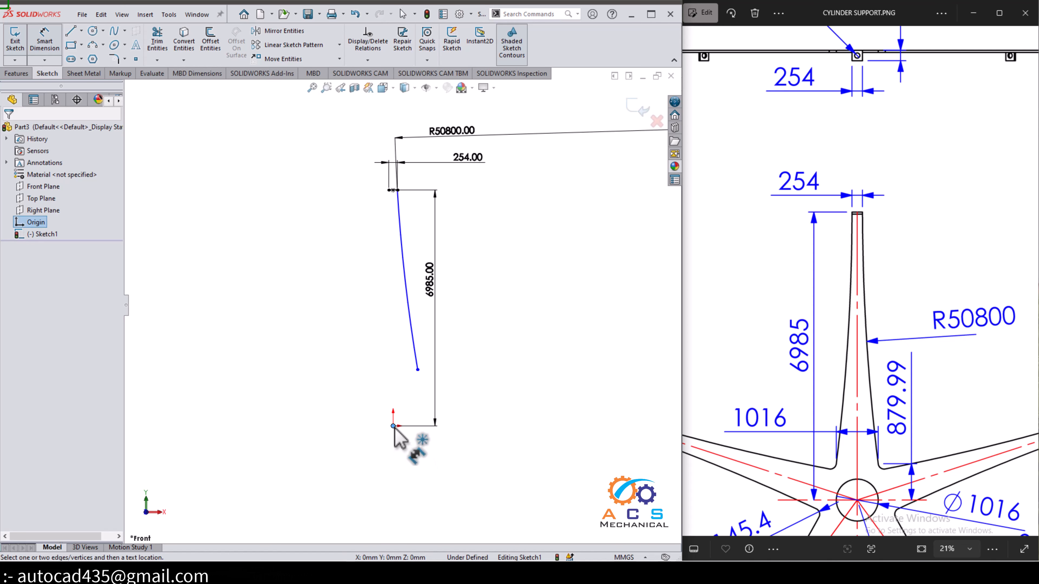
pyautogui.click(417, 369)
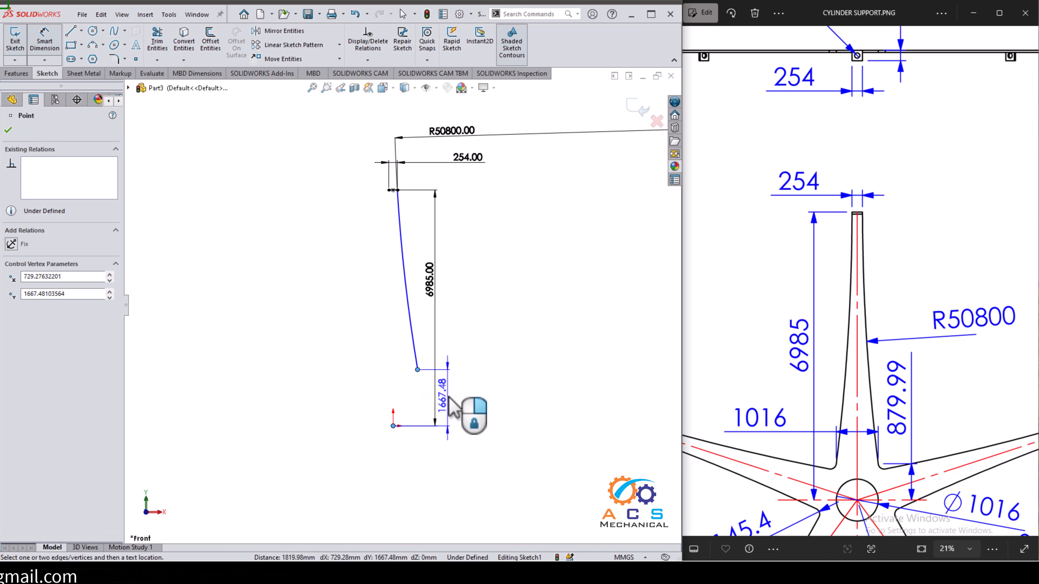
pyautogui.click(474, 412)
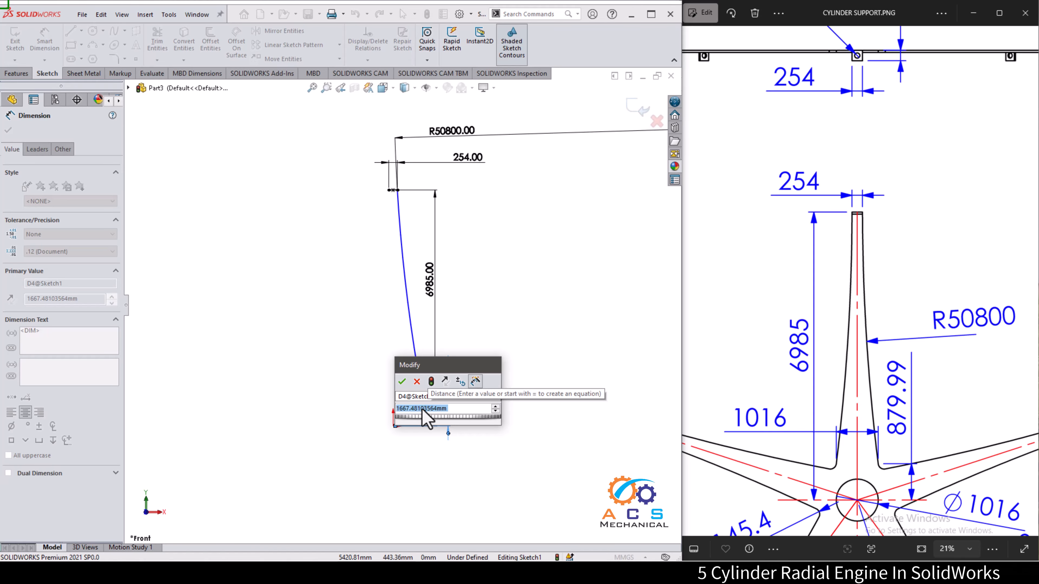
pyautogui.write('879.99')
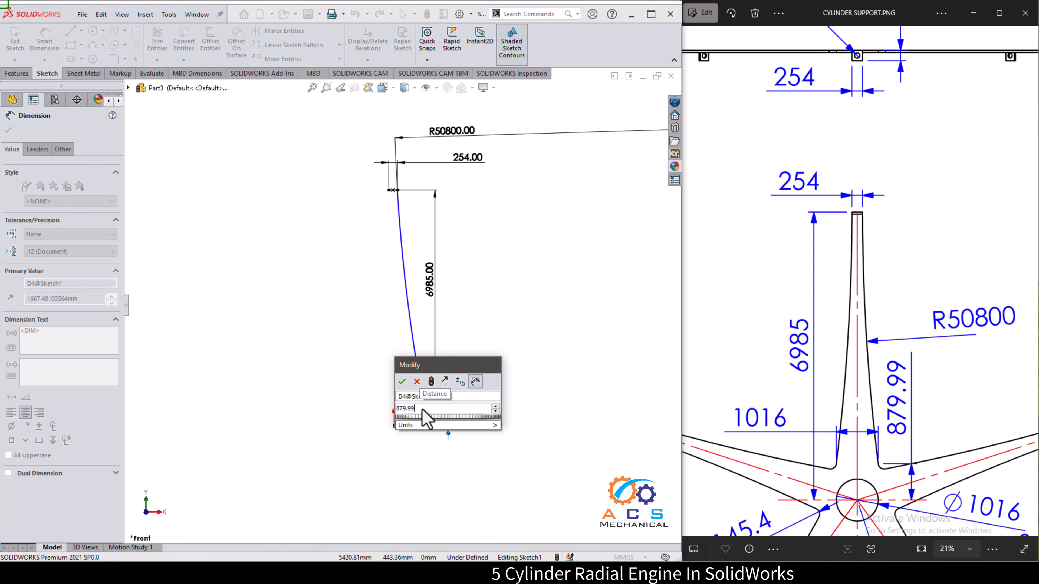
pyautogui.press('Return')
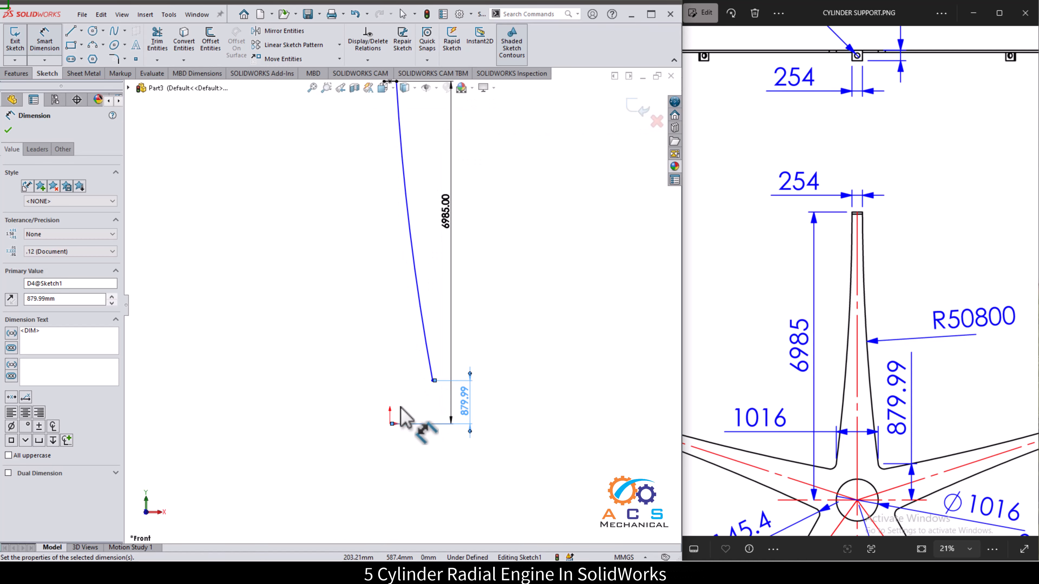
# - Dimension the horizontal distance between the origin and the arc's lower endpoint as 1016/2 mm and leave the dimension command
pyautogui.click(391, 423)
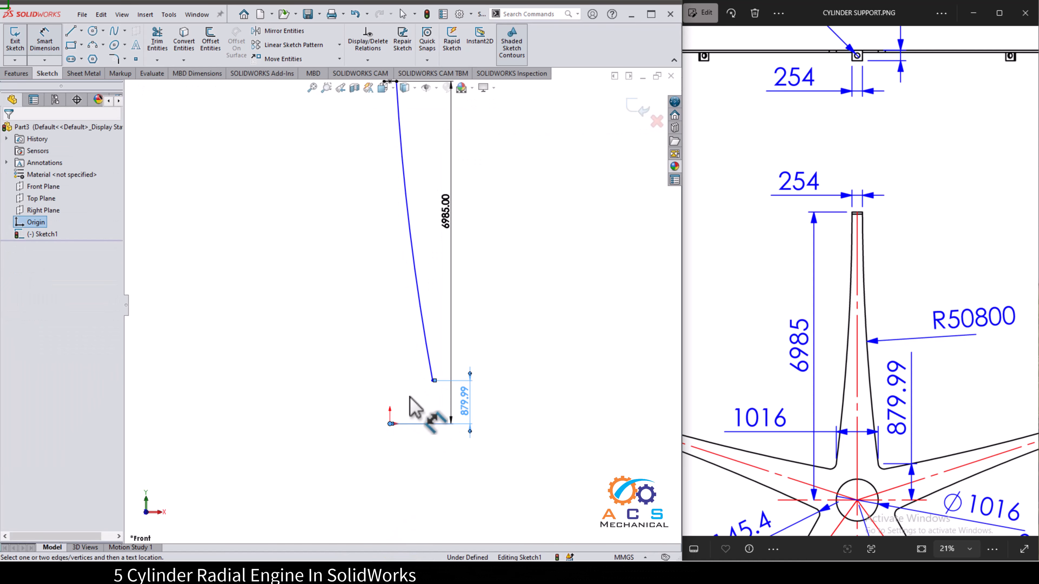
pyautogui.click(433, 381)
pyautogui.click(414, 450)
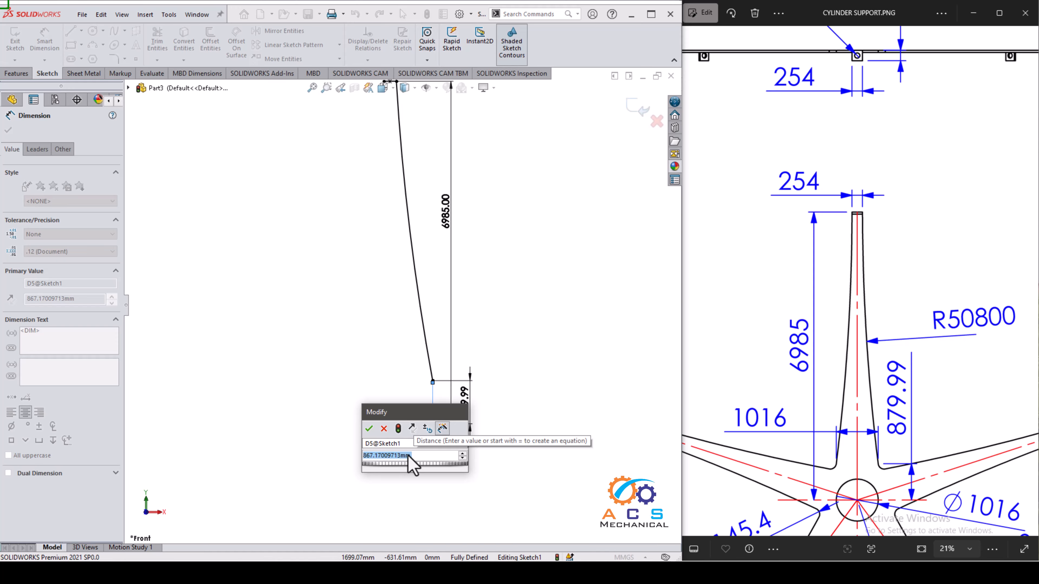
pyautogui.write('10')
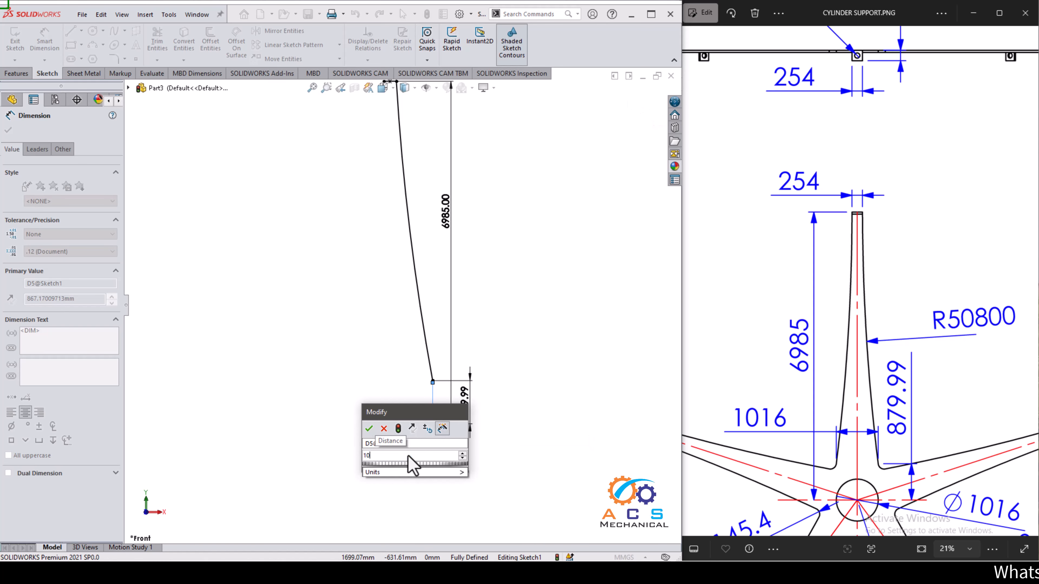
pyautogui.write('16/2')
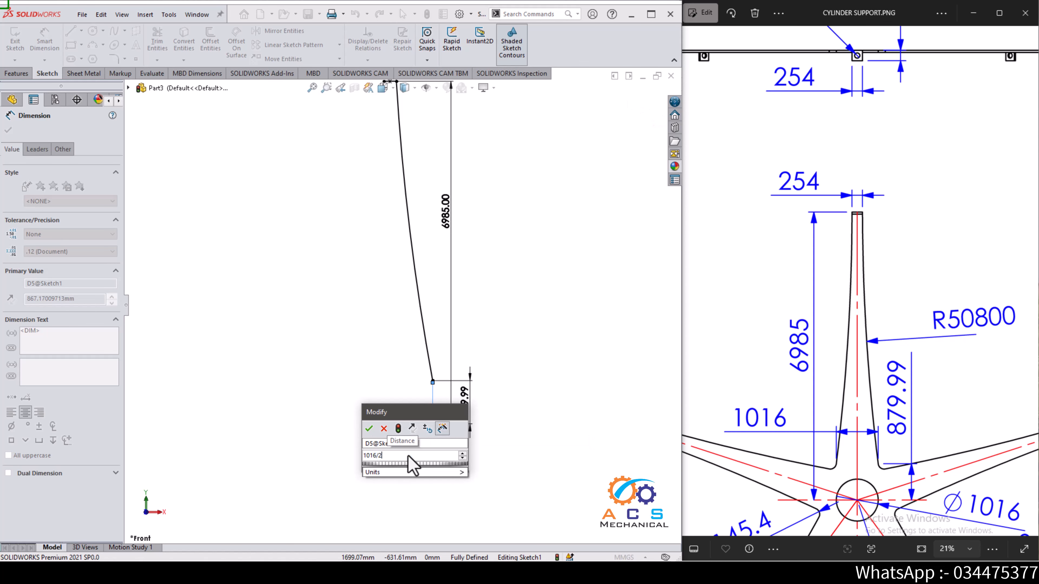
pyautogui.press('Return')
pyautogui.rightClick(583, 321)
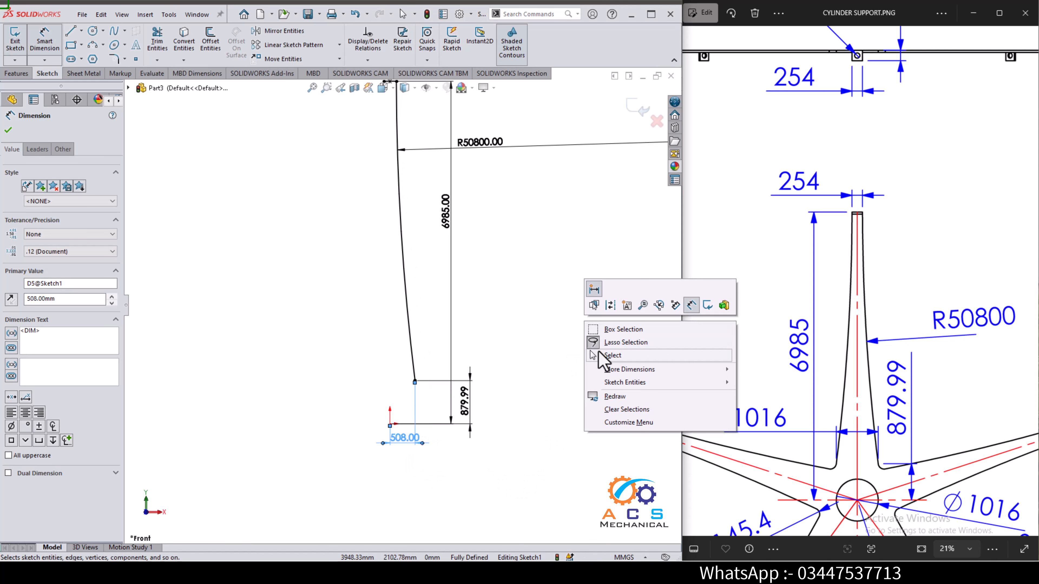
pyautogui.click(599, 353)
# - Draw a vertical construction line about 2189 mm long upward from the origin and leave the line command
pyautogui.scroll(4, 461, 397)
pyautogui.scroll(-2, 411, 330)
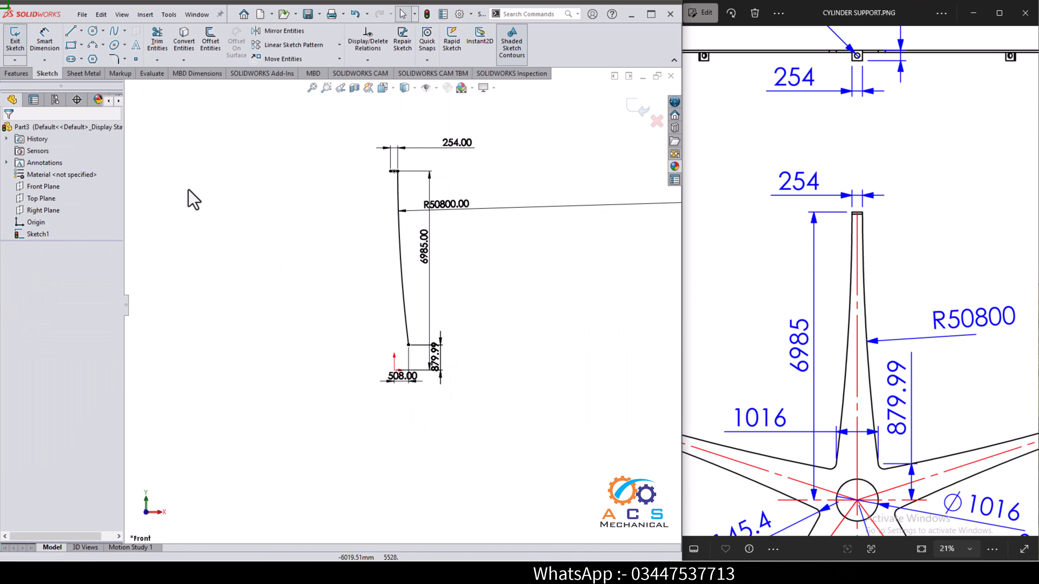
pyautogui.click(67, 31)
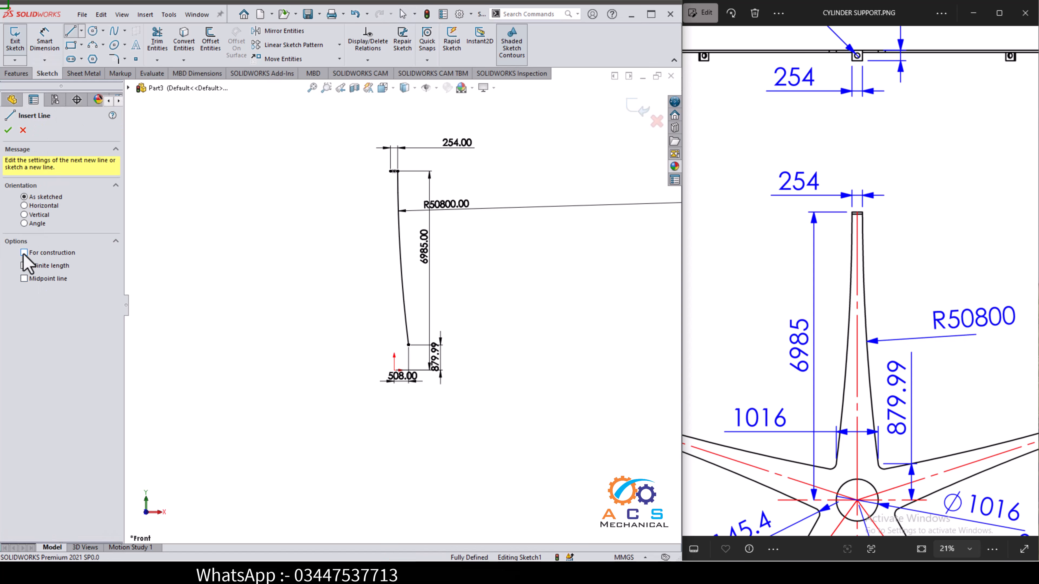
pyautogui.click(394, 370)
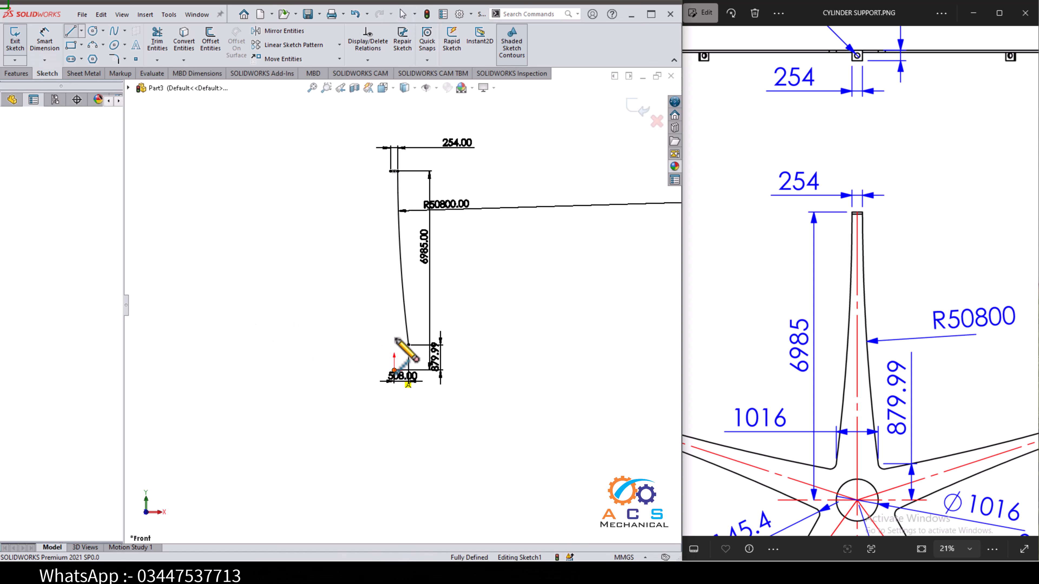
pyautogui.click(393, 309)
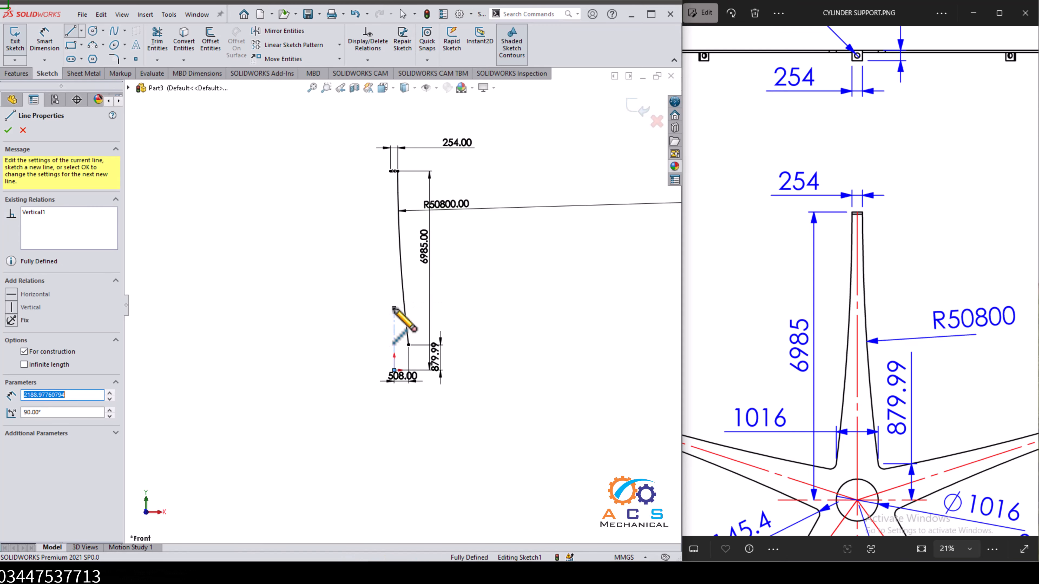
pyautogui.rightClick(394, 308)
pyautogui.click(406, 316)
# - Mirror the R50800 arc about the vertical construction line, keeping the original
pyautogui.scroll(-1, 400, 261)
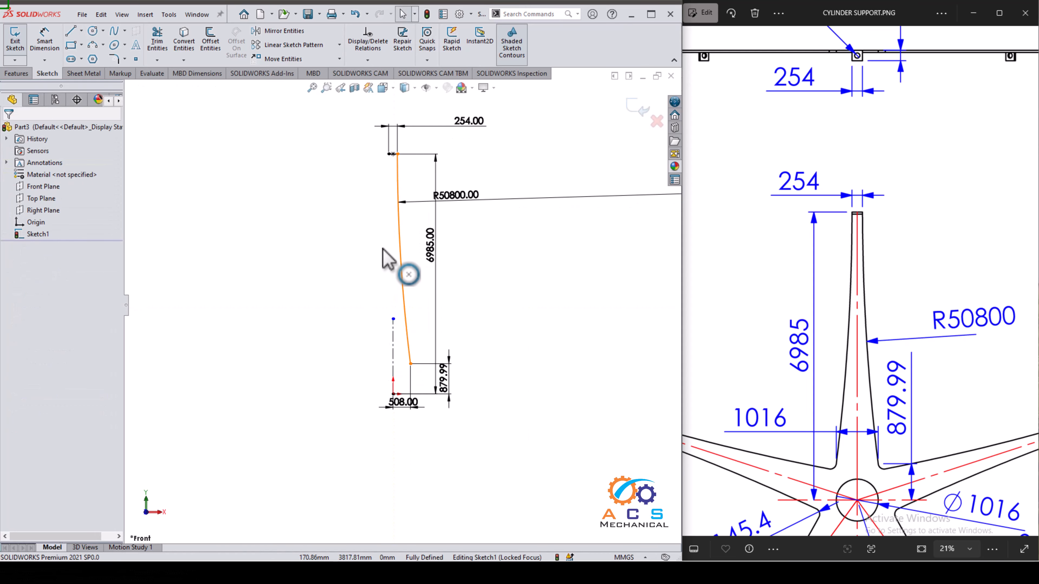
pyautogui.click(276, 31)
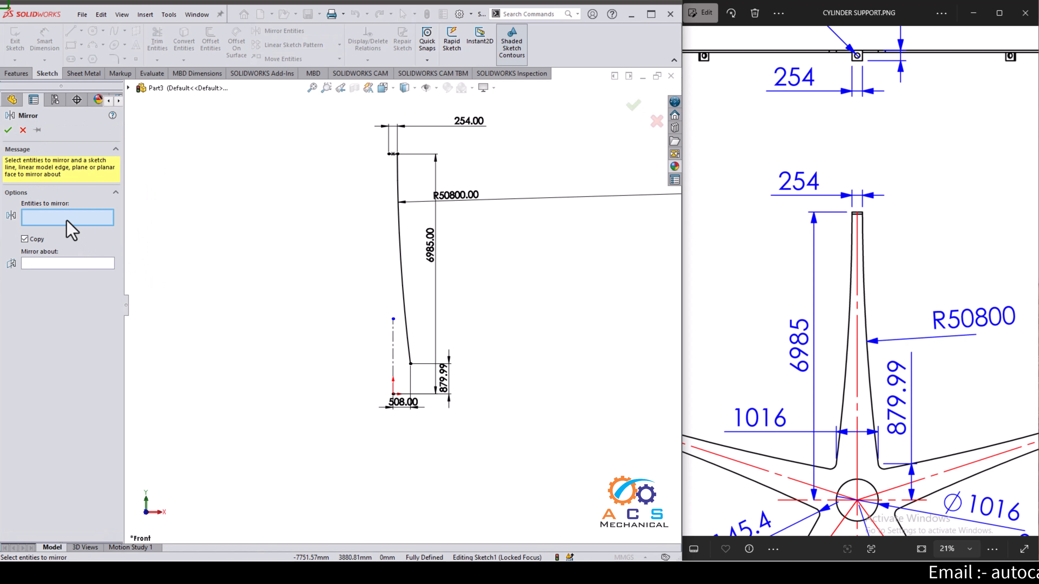
pyautogui.click(404, 275)
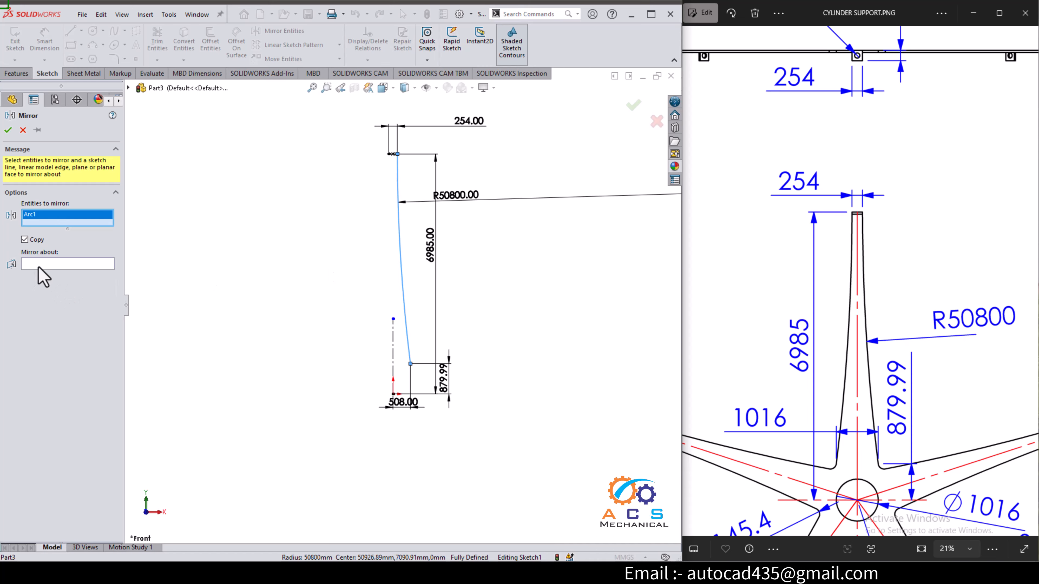
pyautogui.click(74, 265)
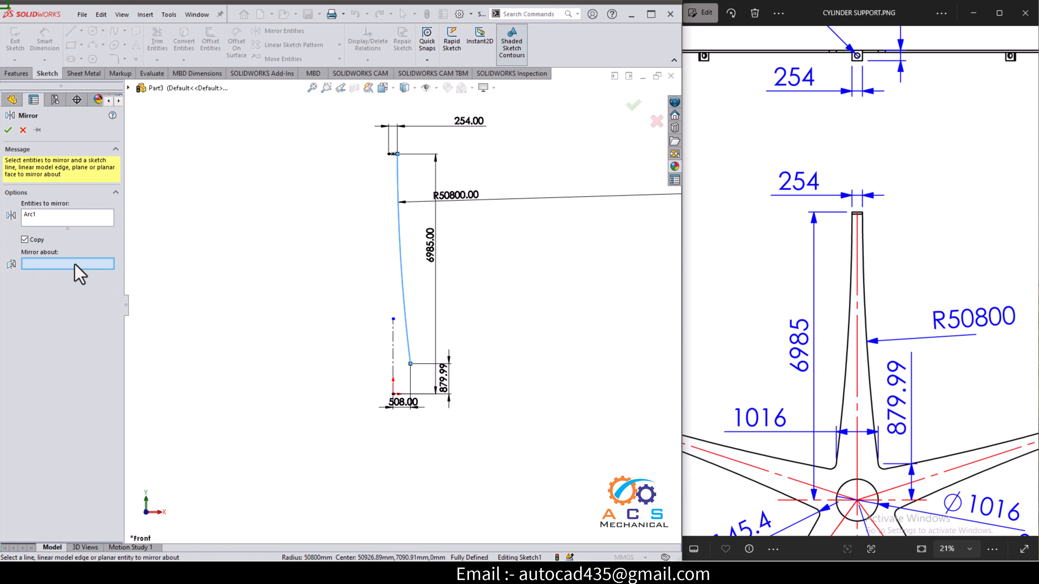
pyautogui.scroll(-1, 354, 308)
pyautogui.click(403, 354)
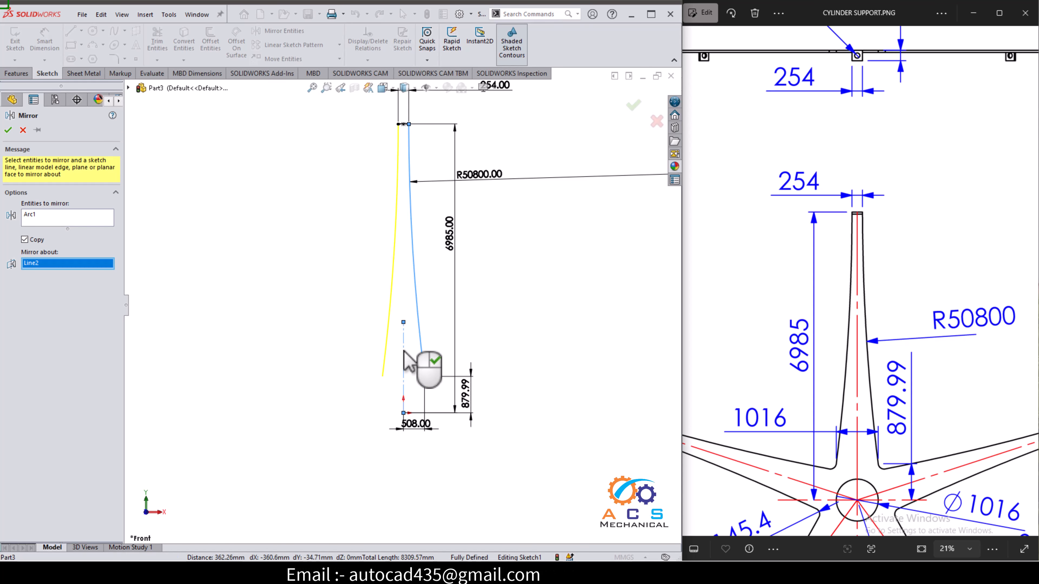
pyautogui.scroll(2, 404, 360)
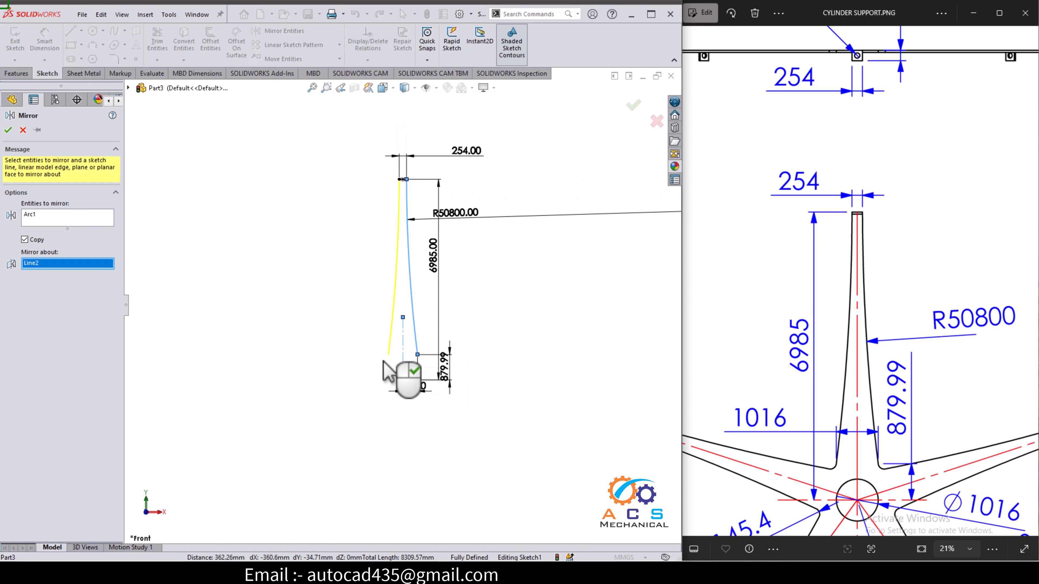
pyautogui.click(9, 131)
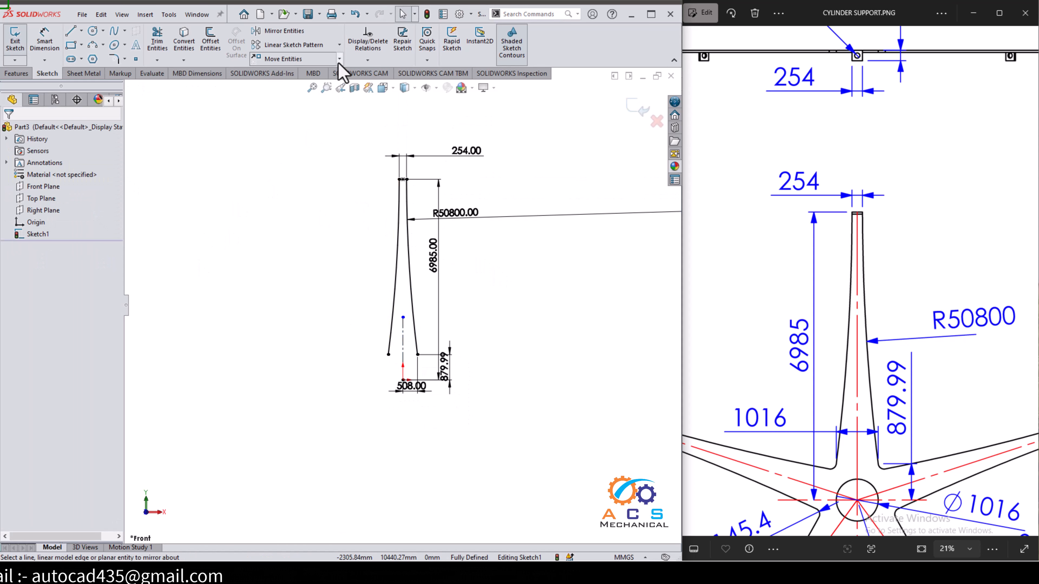
# - Set up a circular sketch pattern centred on the origin with 5 instances
pyautogui.click(338, 47)
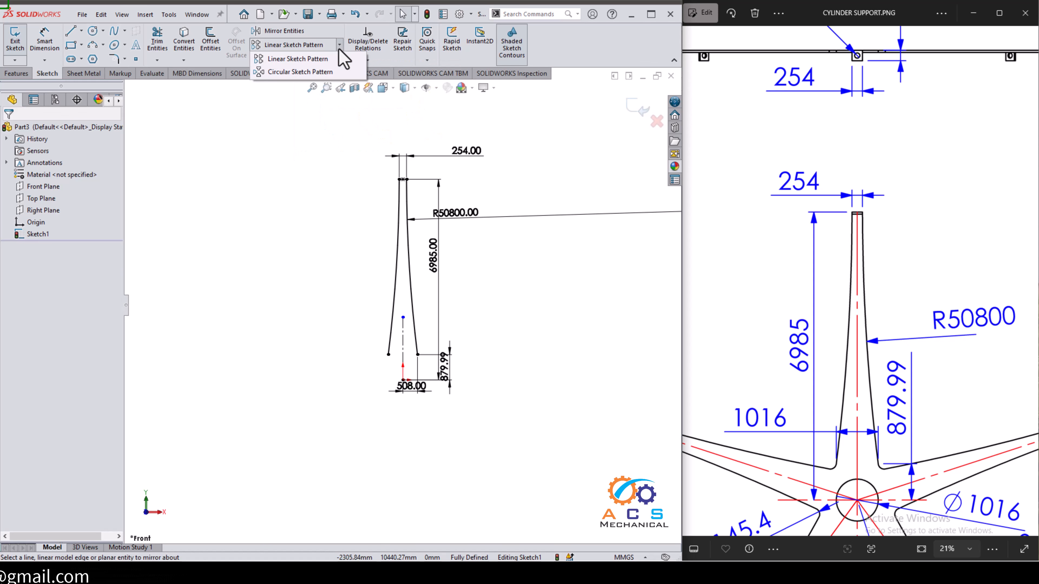
pyautogui.click(301, 72)
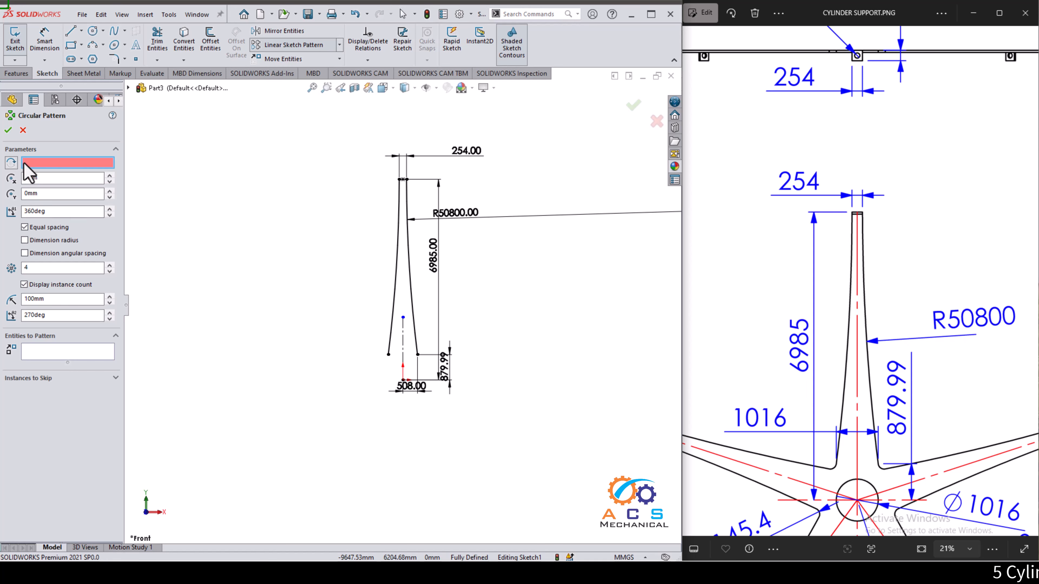
pyautogui.click(404, 381)
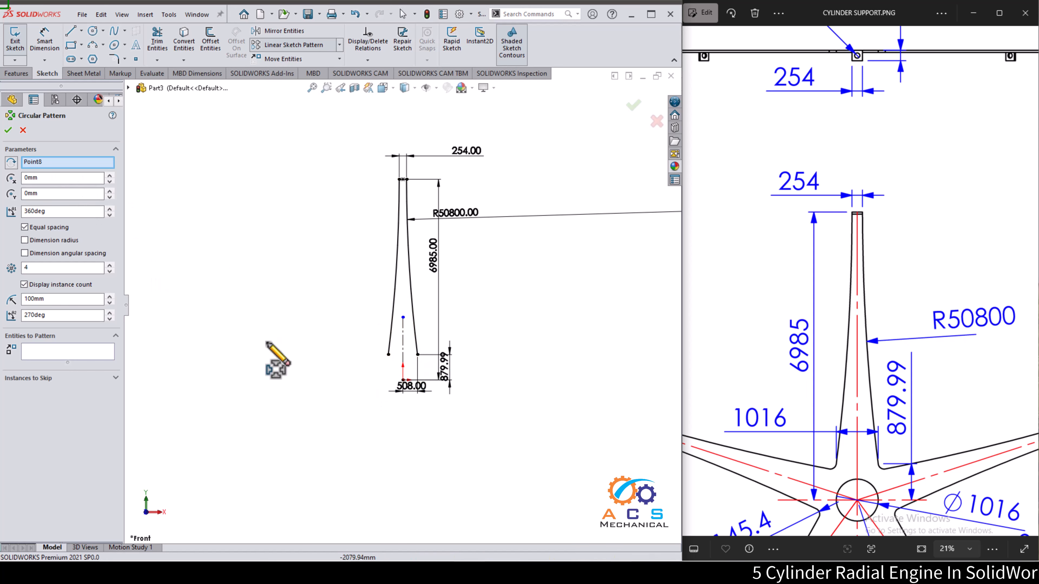
pyautogui.click(37, 268)
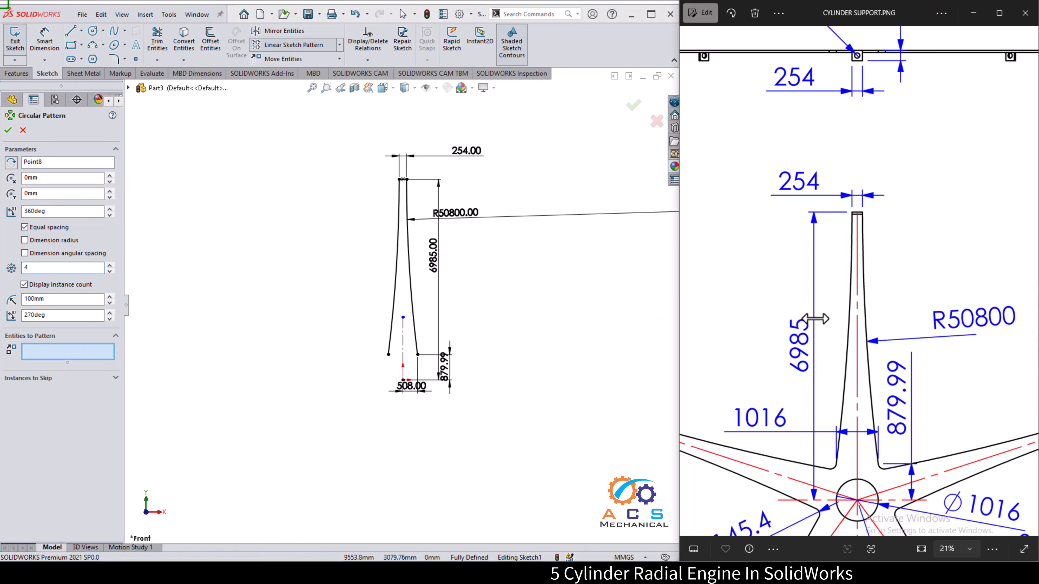
pyautogui.scroll(-3, 830, 329)
pyautogui.scroll(-2, 823, 407)
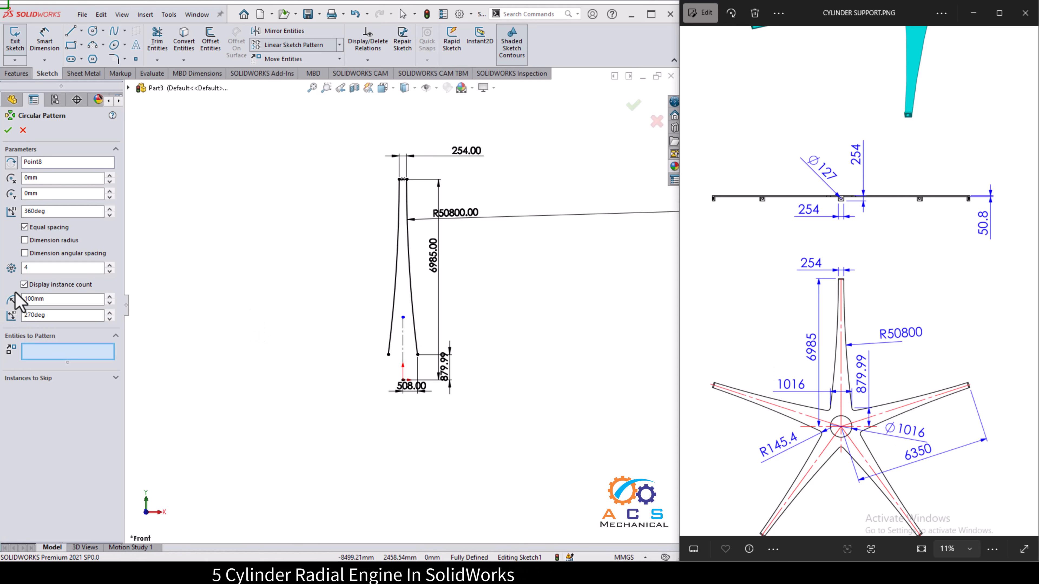
pyautogui.click(22, 268)
pyautogui.write('5')
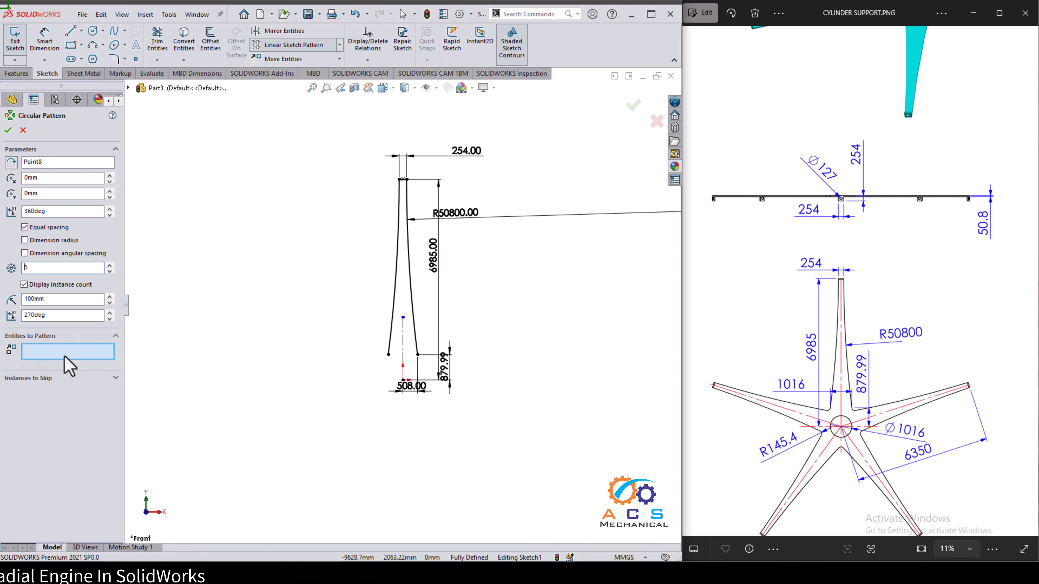
# - Pattern both side arcs and the short top line of the arm over 360 degrees with equal spacing
pyautogui.scroll(-2, 399, 242)
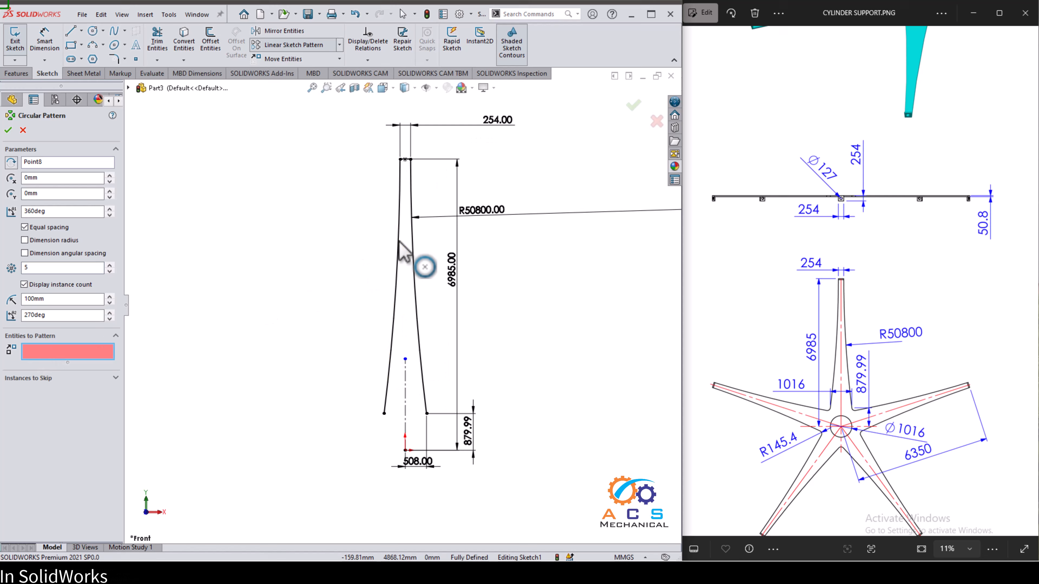
pyautogui.click(413, 249)
pyautogui.click(397, 260)
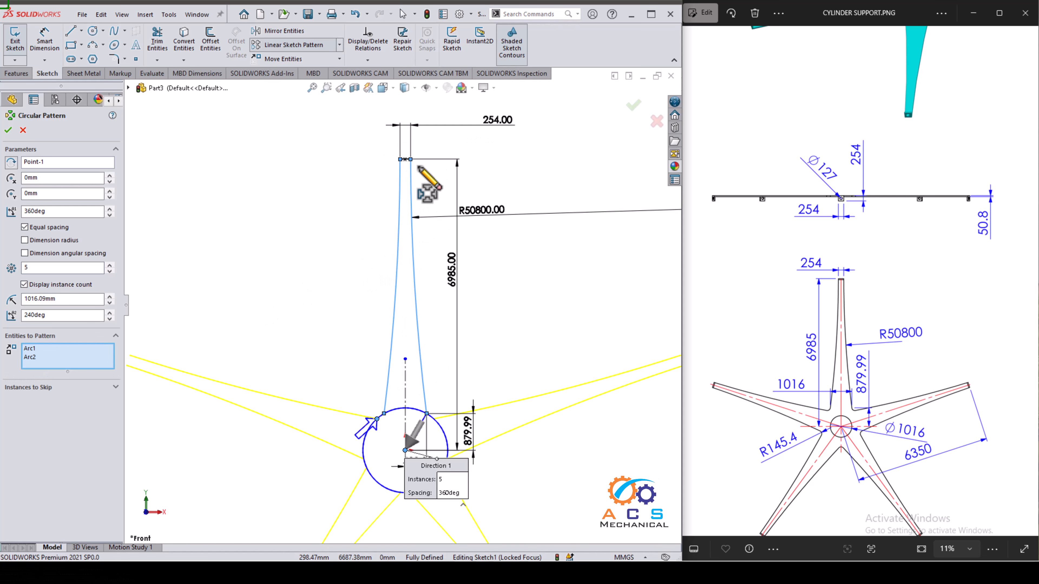
pyautogui.scroll(-3, 424, 171)
pyautogui.click(385, 221)
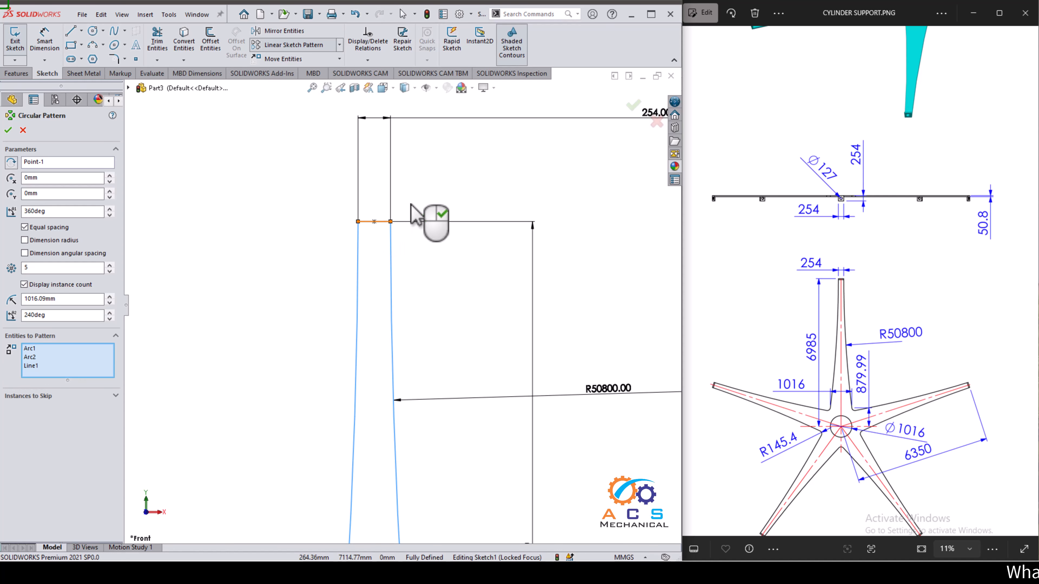
pyautogui.scroll(4, 429, 213)
pyautogui.scroll(1, 394, 438)
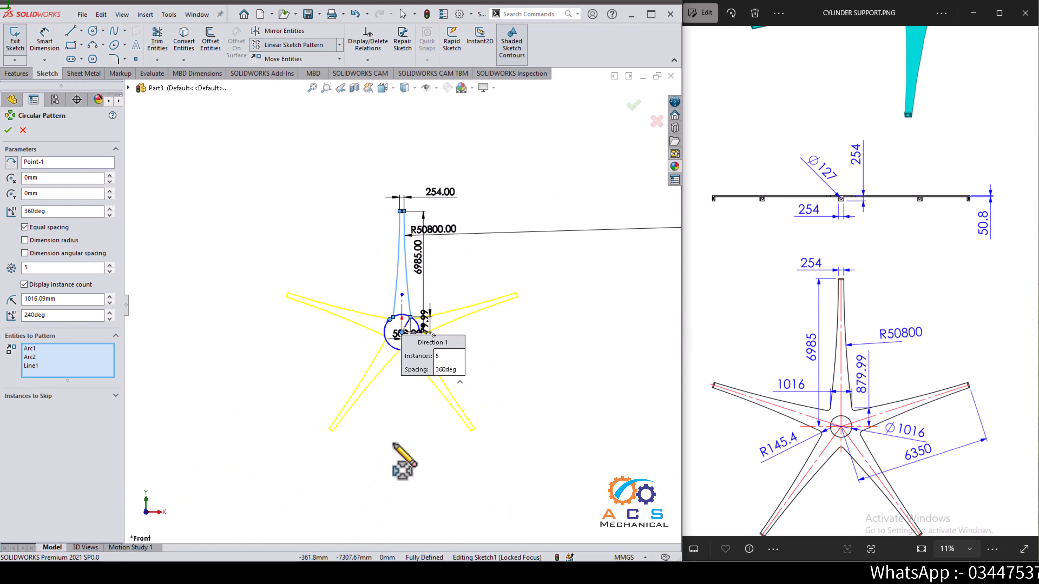
pyautogui.click(8, 130)
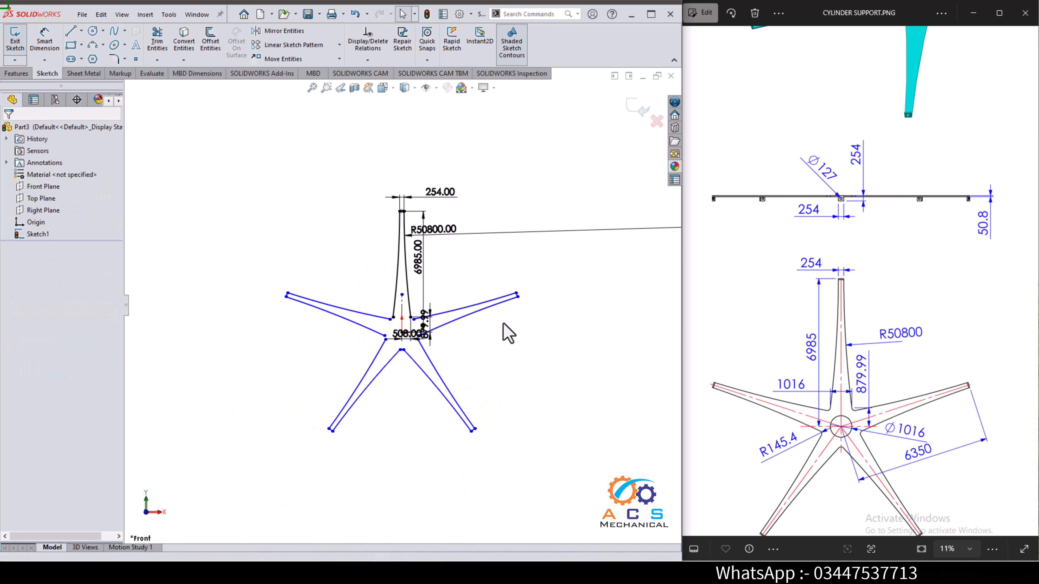
# - Draw a slanted line about 1245 mm long across the upper-right arm near its outer end and leave the line command
pyautogui.scroll(-1, 518, 382)
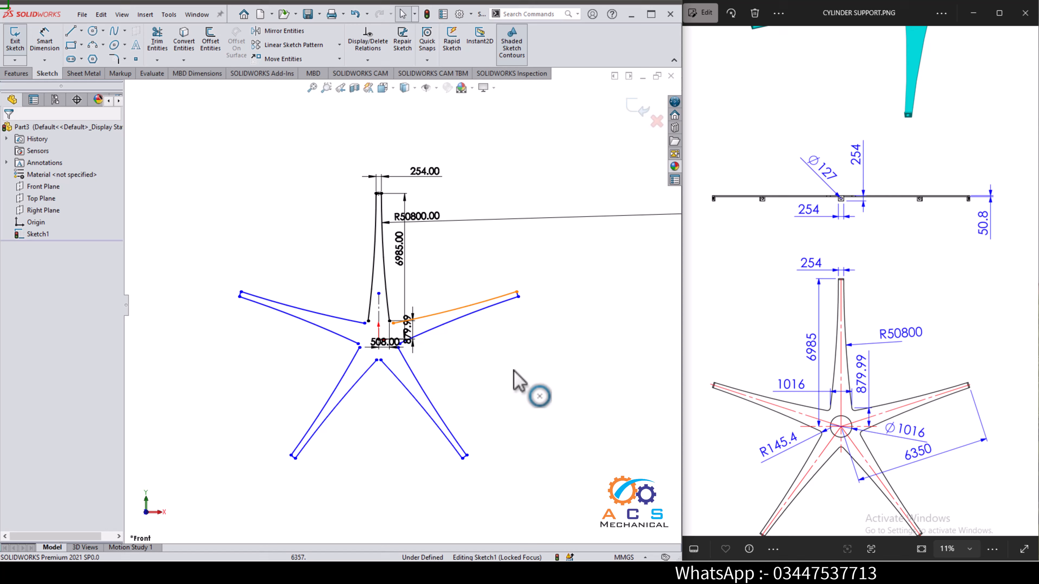
pyautogui.click(70, 31)
pyautogui.scroll(-2, 572, 315)
pyautogui.click(422, 271)
pyautogui.click(439, 313)
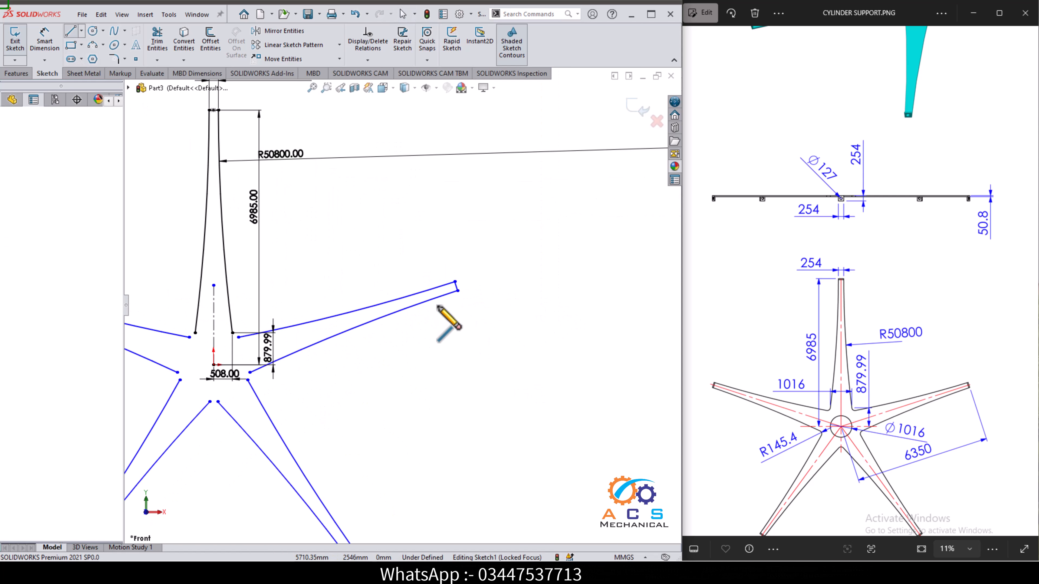
pyautogui.rightClick(525, 283)
pyautogui.click(547, 297)
# - Make the crossing line parallel to the end line of the upper-right arm
pyautogui.scroll(-3, 510, 285)
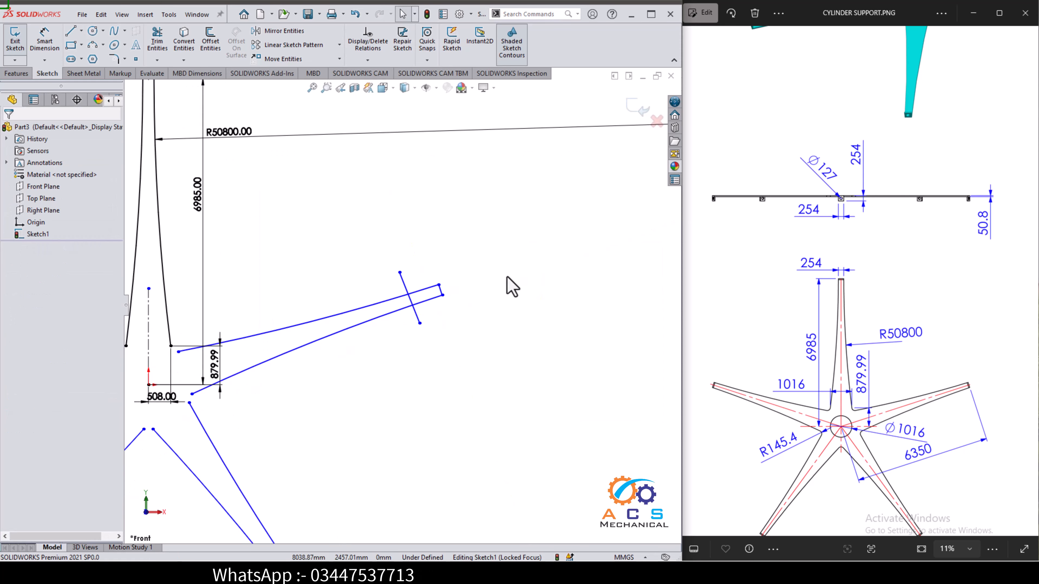
pyautogui.click(379, 283)
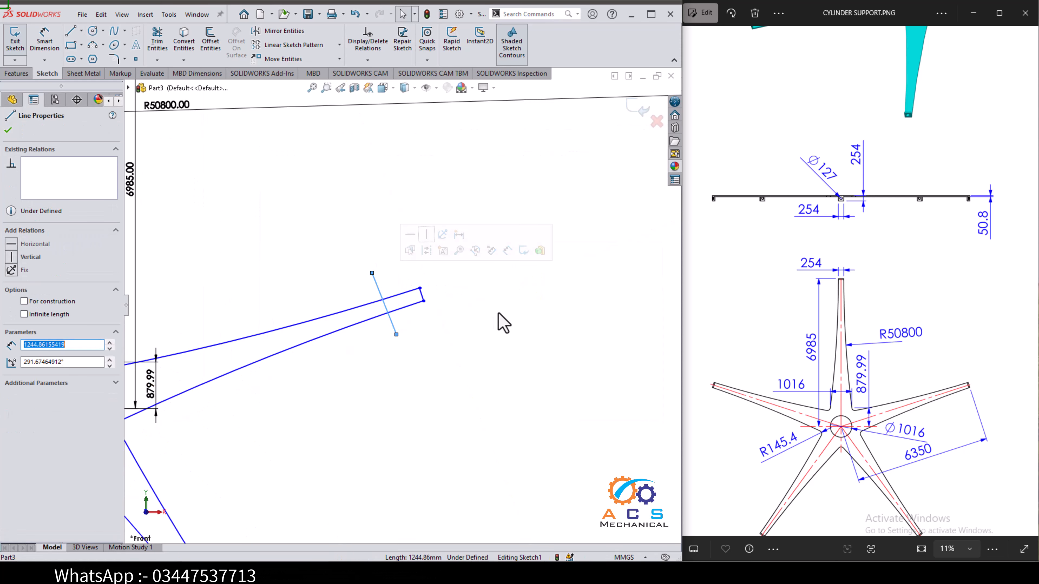
pyautogui.scroll(-1, 452, 297)
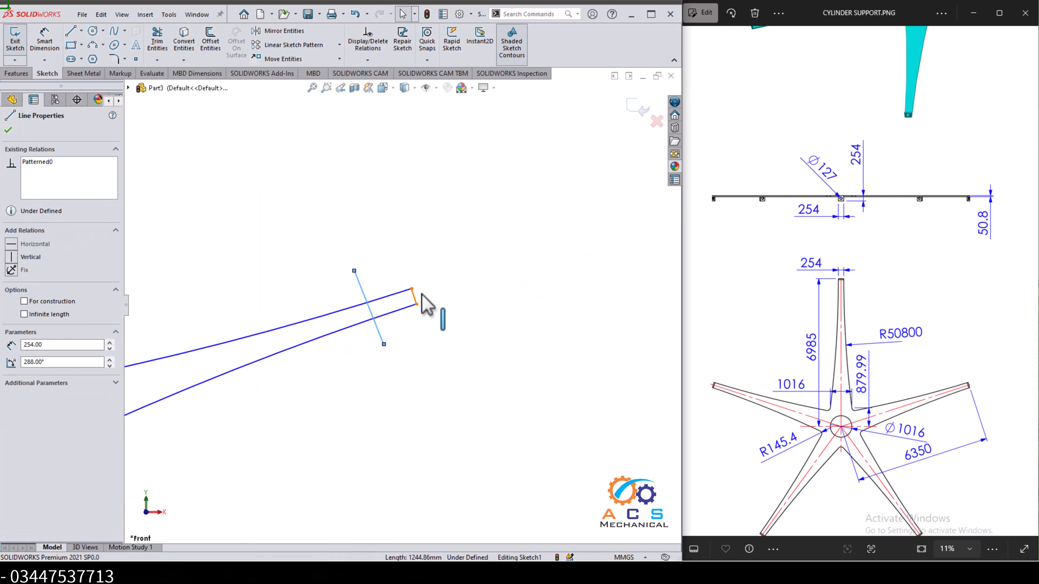
pyautogui.keyDown('ctrl'); pyautogui.click(422, 294); pyautogui.keyUp('ctrl')
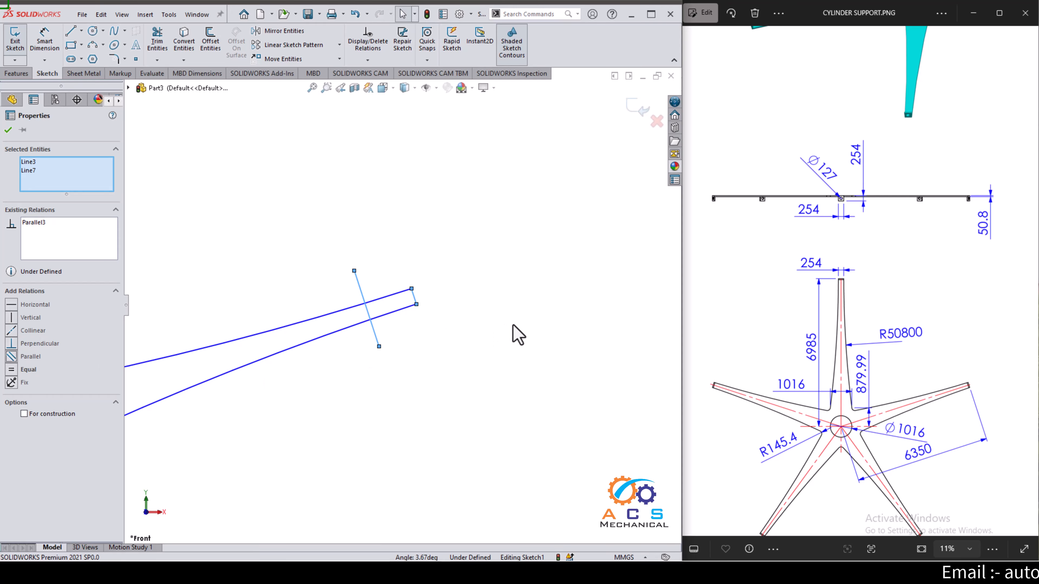
pyautogui.click(517, 334)
# - Dimension the distance from the origin to the crossing line on the upper-right arm as 6350 mm and leave the dimension command
pyautogui.scroll(5, 517, 333)
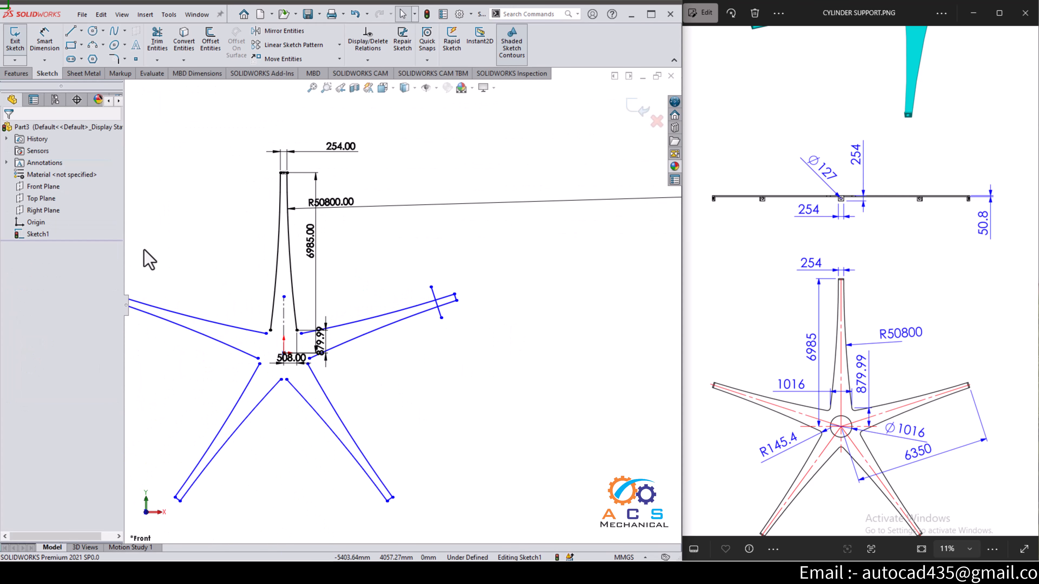
pyautogui.click(44, 40)
pyautogui.scroll(-2, 253, 294)
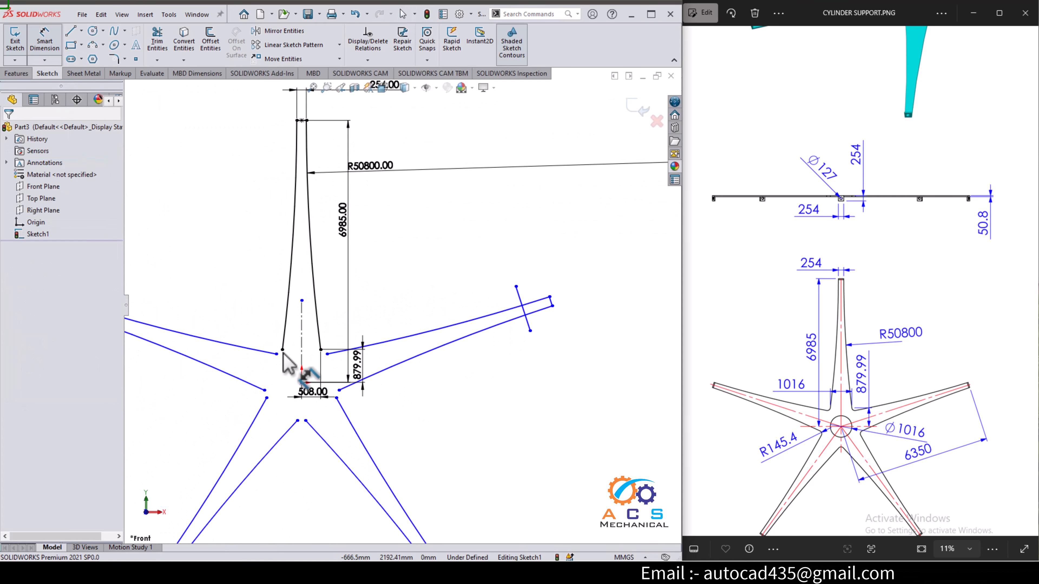
pyautogui.click(301, 382)
pyautogui.click(525, 315)
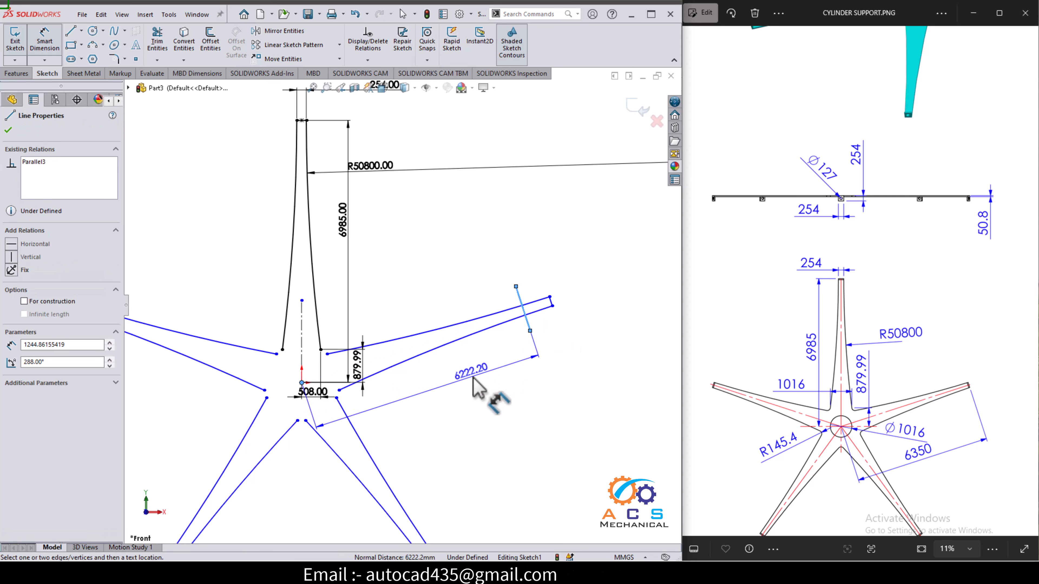
pyautogui.scroll(3, 920, 471)
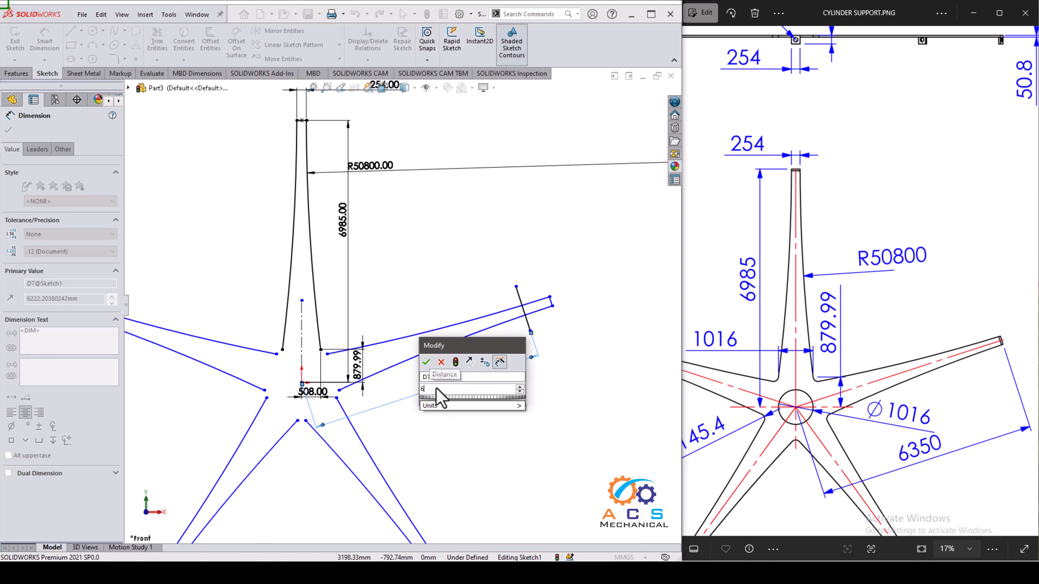
pyautogui.write('3')
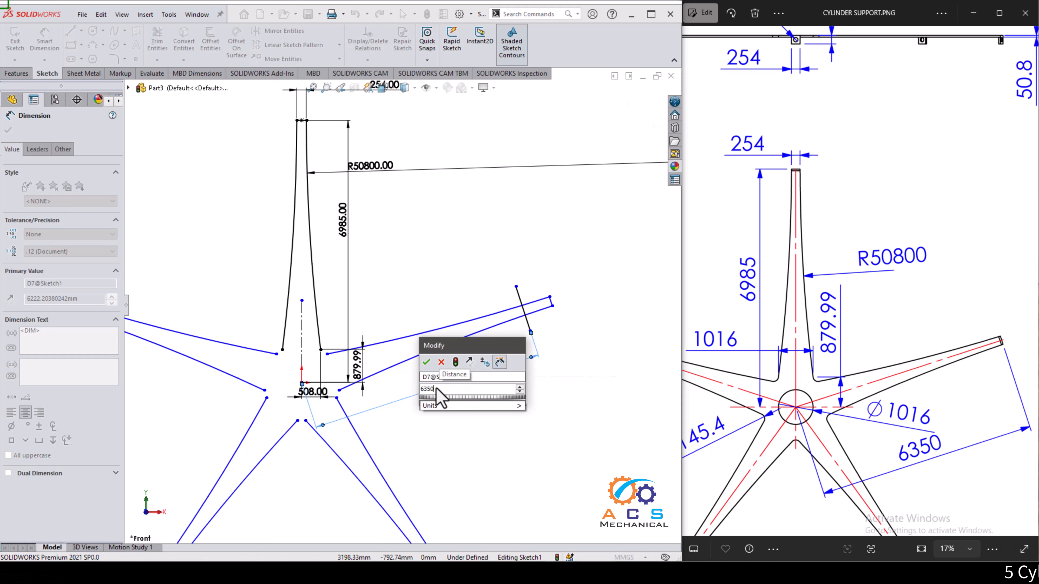
pyautogui.write('50')
pyautogui.press('Return')
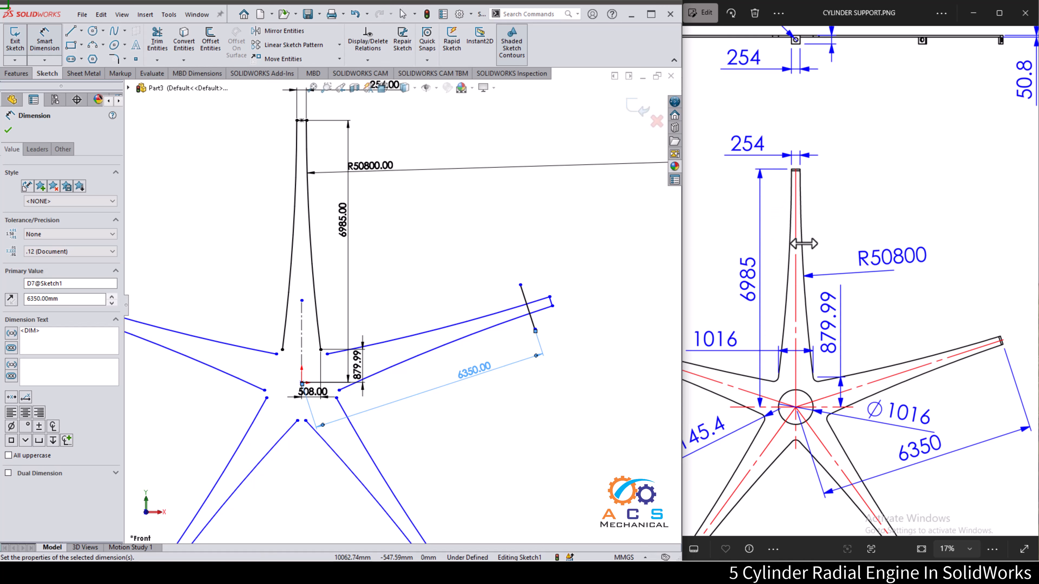
pyautogui.scroll(-2, 922, 381)
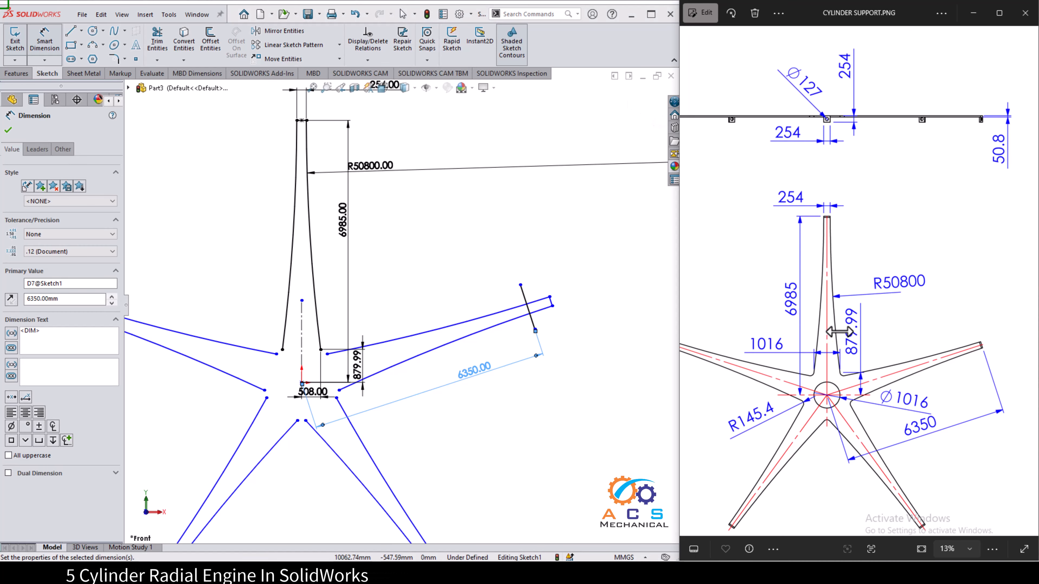
pyautogui.moveTo(751, 387); pyautogui.dragTo(783, 372)
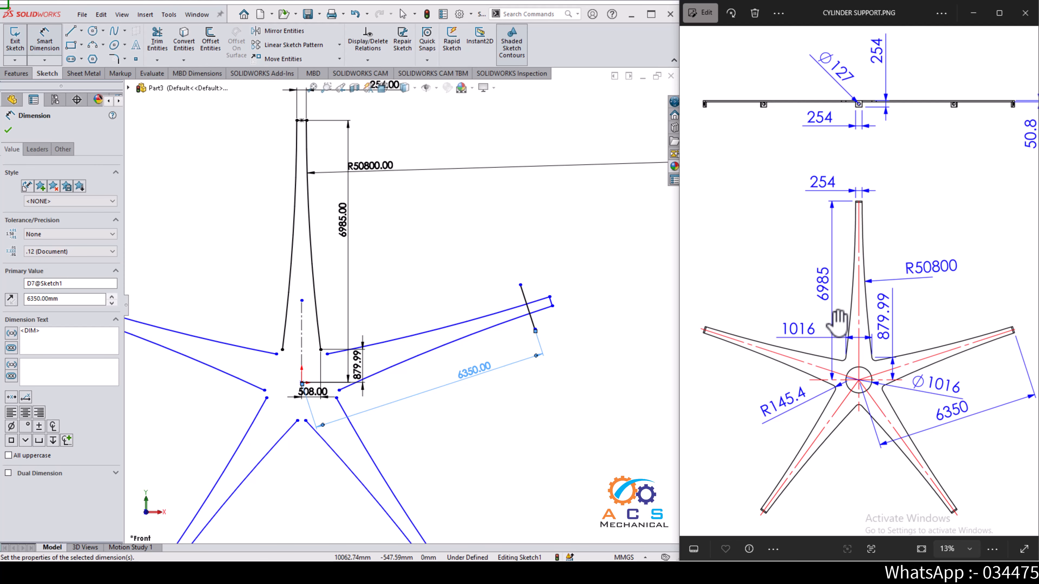
pyautogui.scroll(2, 831, 317)
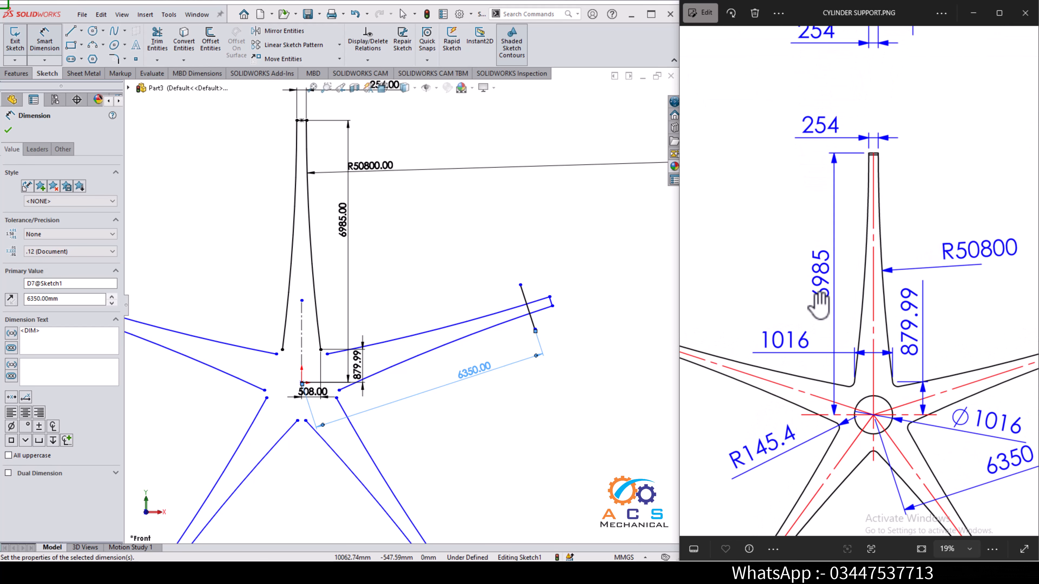
pyautogui.scroll(-1, 818, 305)
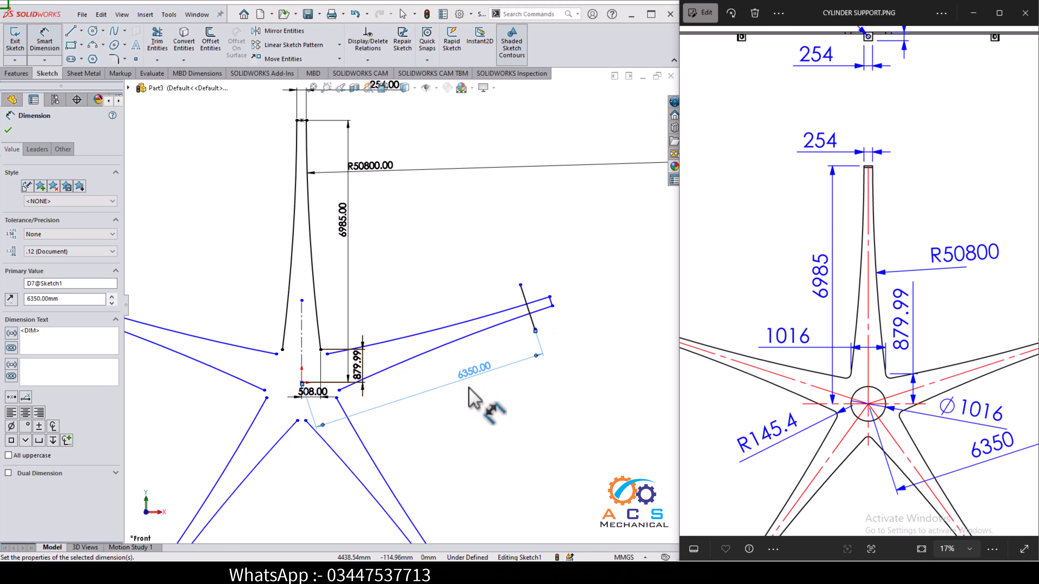
pyautogui.scroll(1, 469, 388)
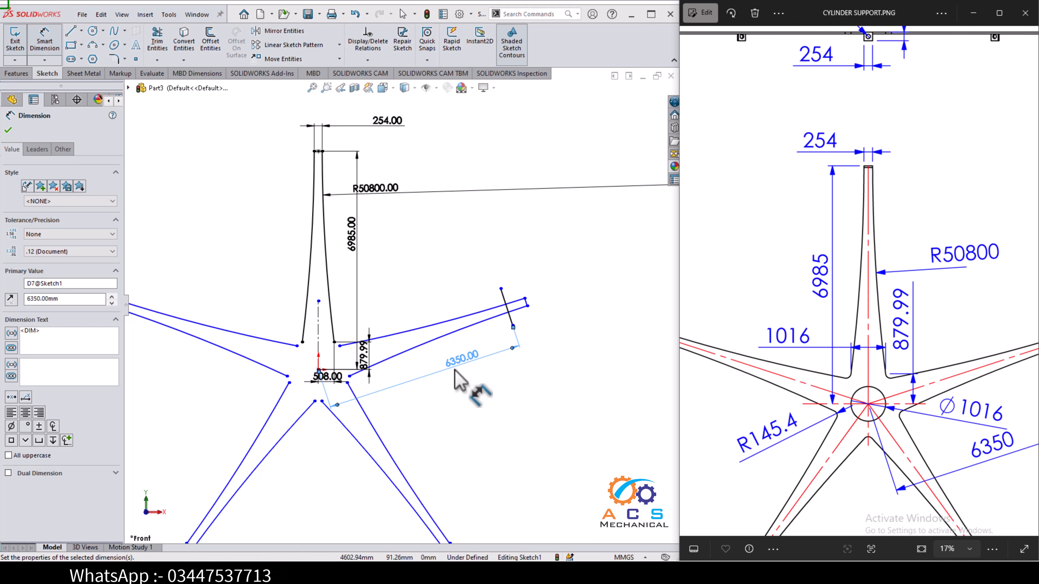
pyautogui.click(512, 394)
pyautogui.rightClick(512, 370)
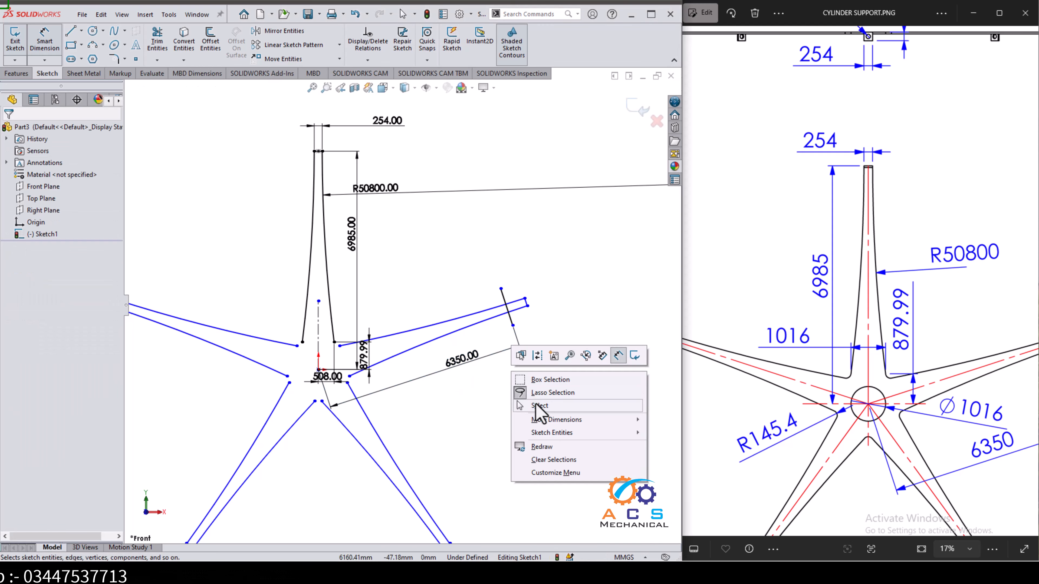
pyautogui.click(537, 406)
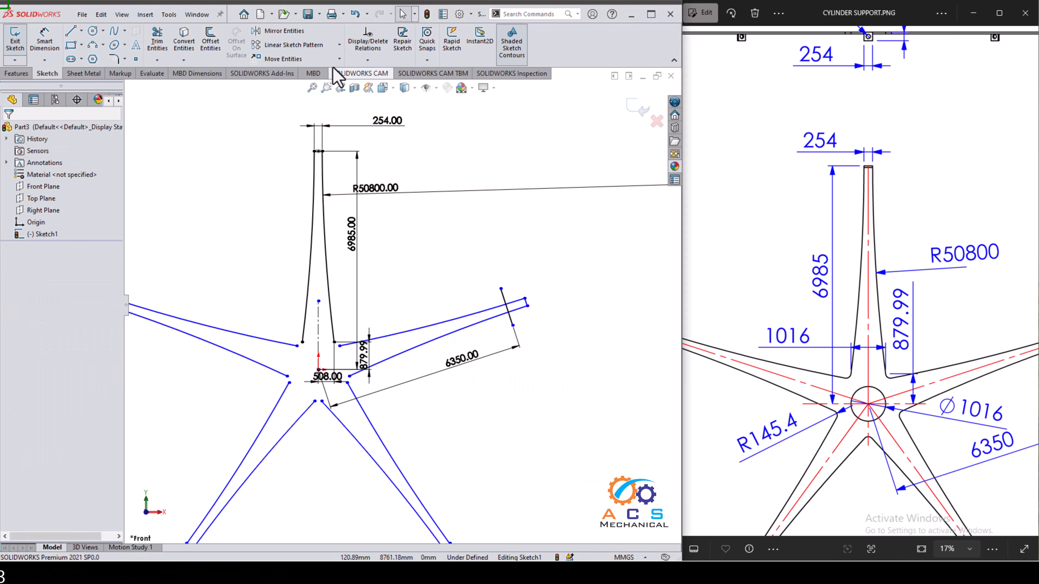
# - Create a circular sketch pattern of the crossing line about the origin with 5 equally spaced instances over 360 degrees
pyautogui.click(340, 45)
pyautogui.click(329, 78)
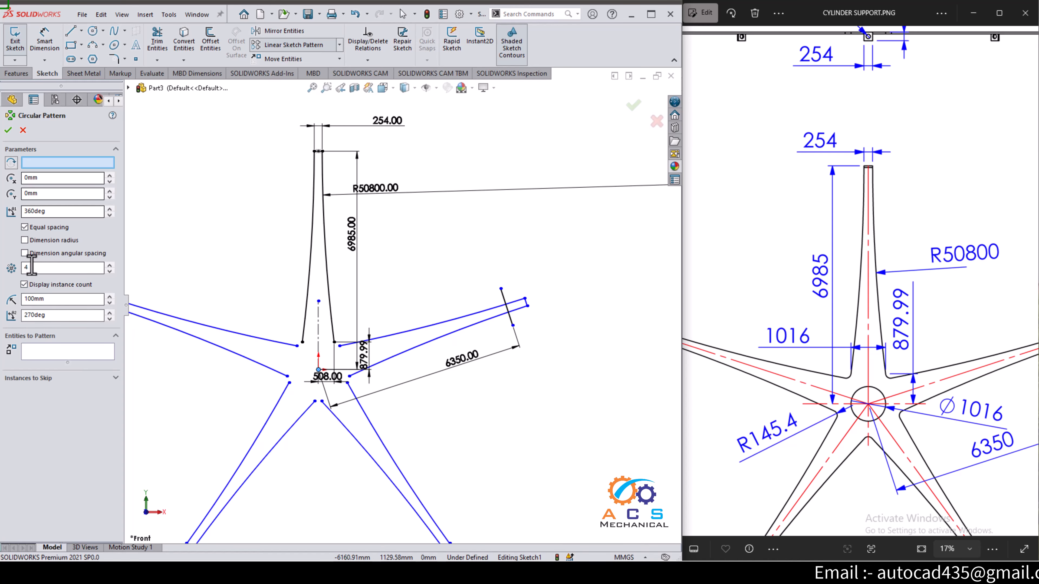
pyautogui.moveTo(32, 267); pyautogui.dragTo(17, 264)
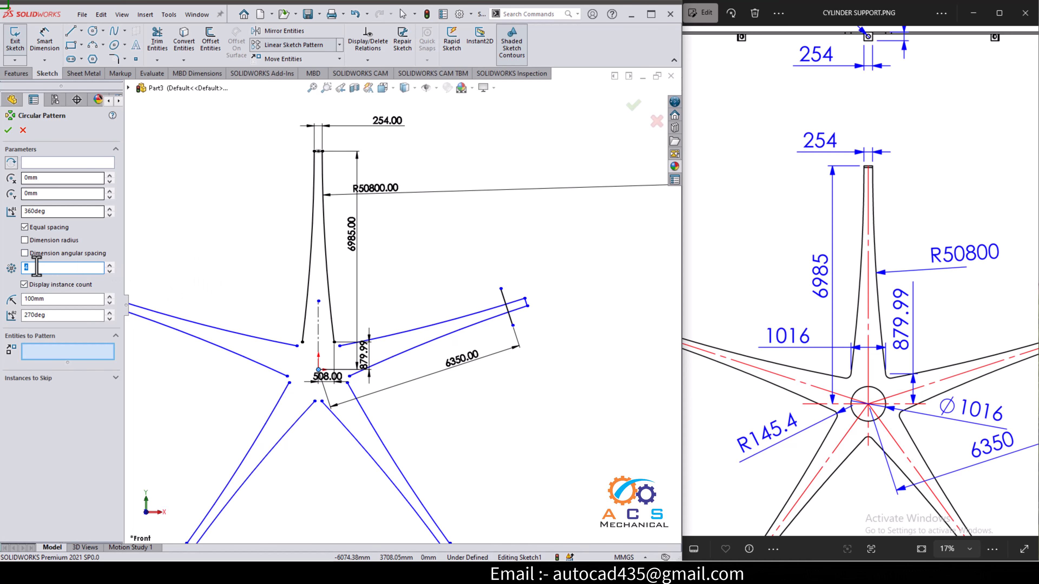
pyautogui.write('5')
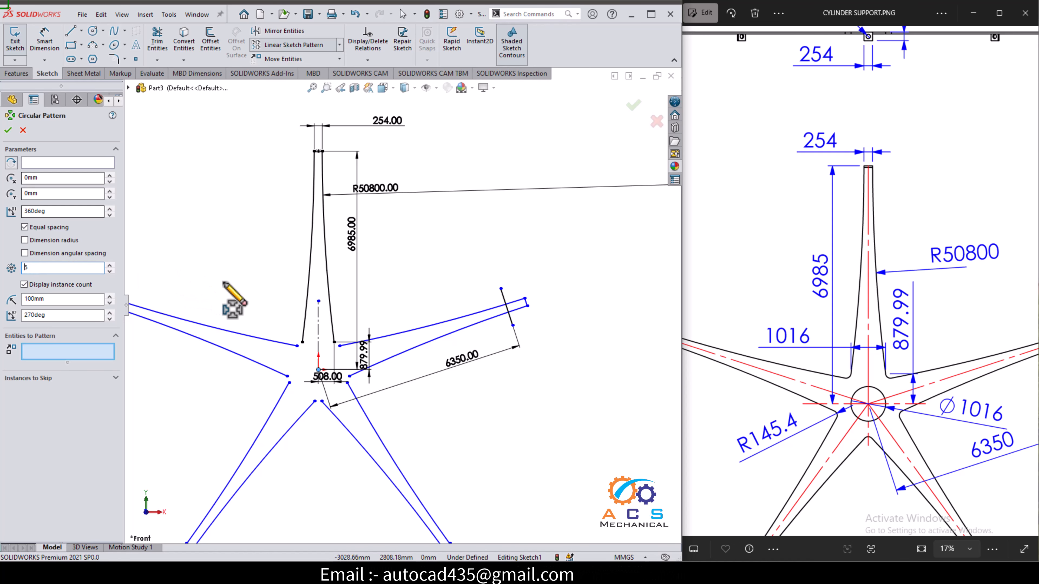
pyautogui.click(54, 354)
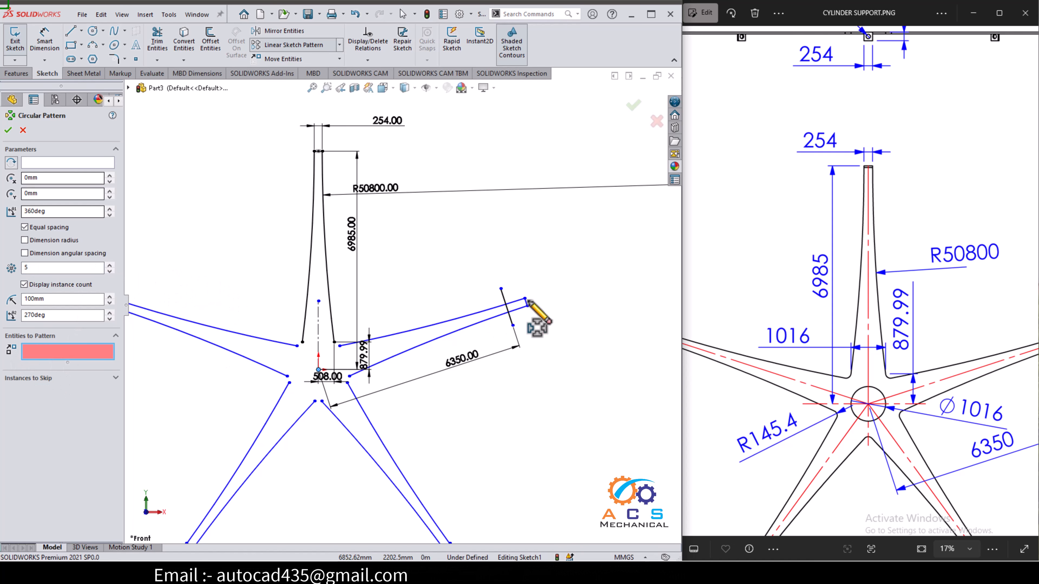
pyautogui.scroll(-3, 526, 302)
pyautogui.click(487, 312)
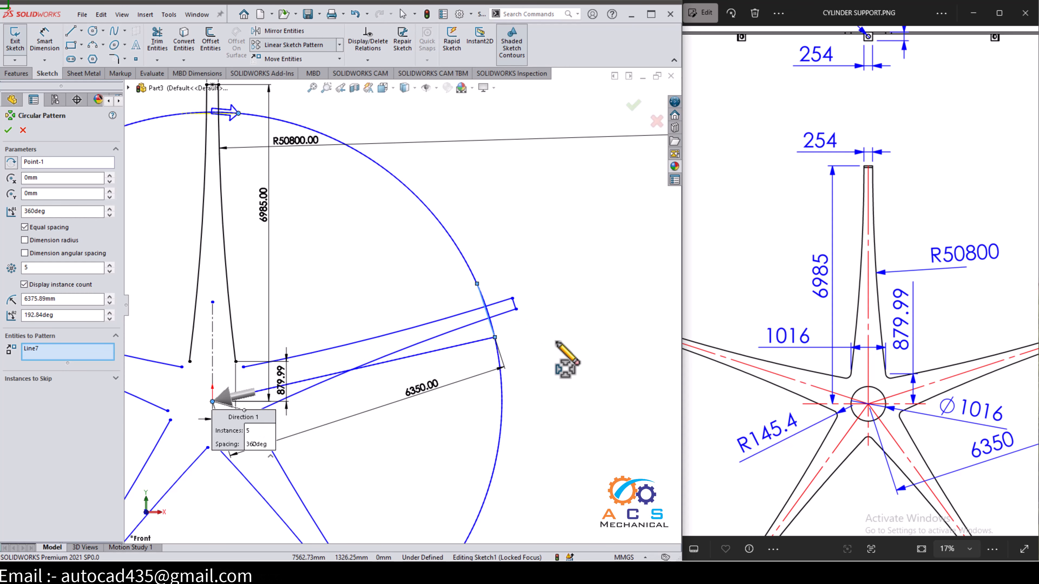
pyautogui.scroll(3, 499, 327)
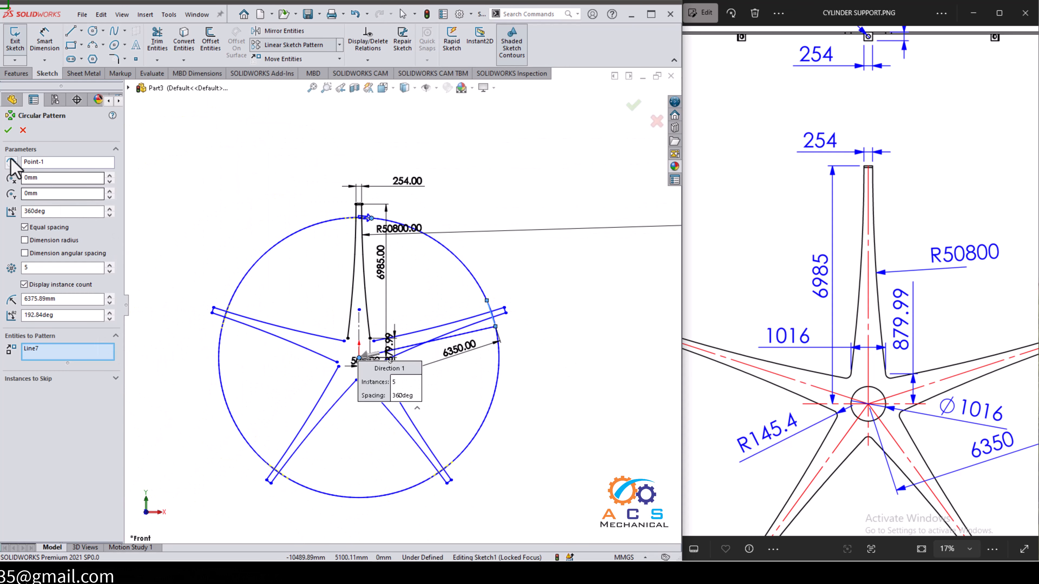
pyautogui.click(8, 130)
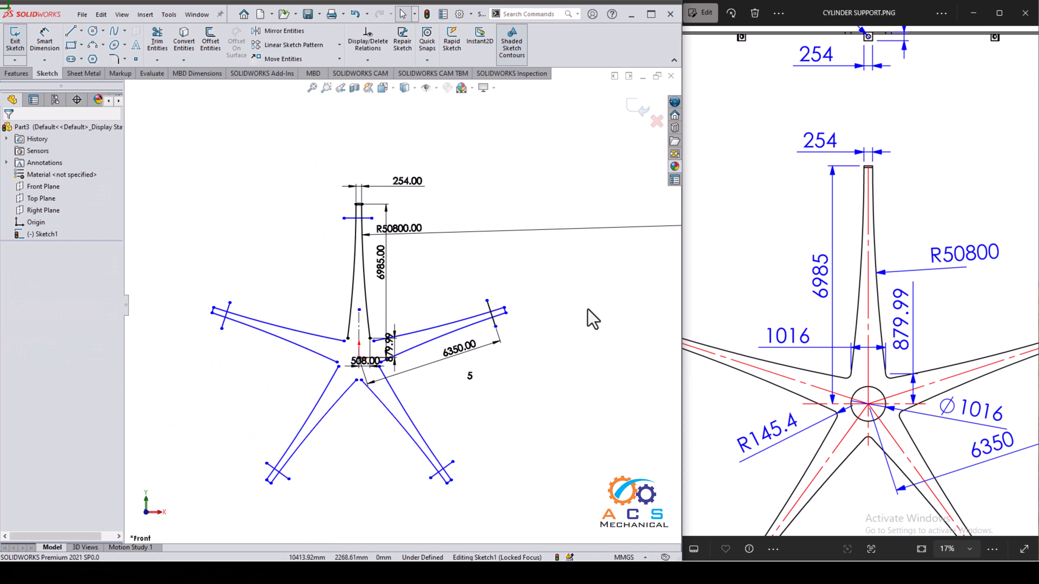
# - Power-trim the outer ends of all five arms beyond the crossing lines, along with the overhanging parts of those lines
pyautogui.click(157, 41)
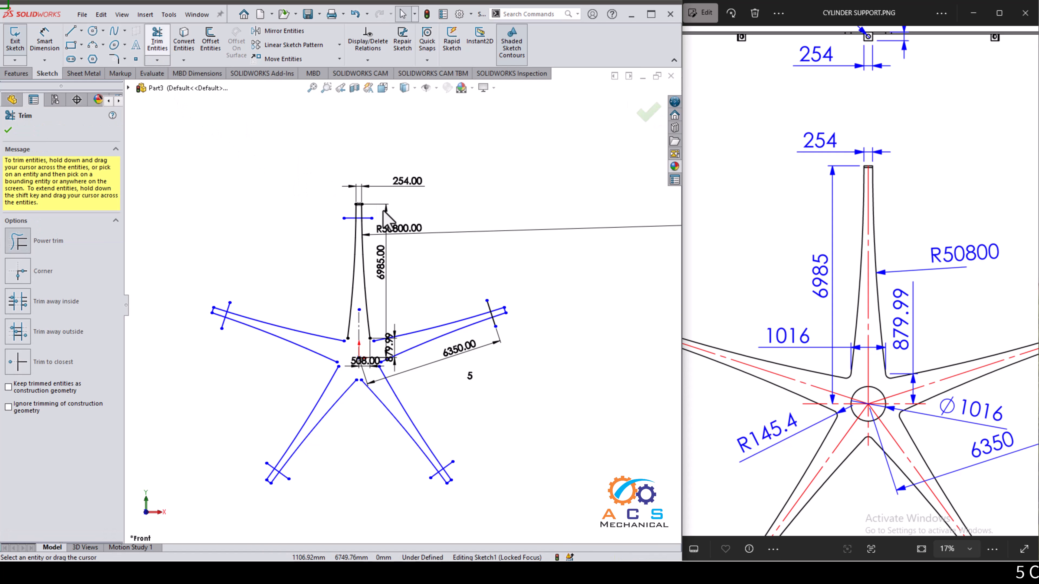
pyautogui.scroll(-5, 470, 286)
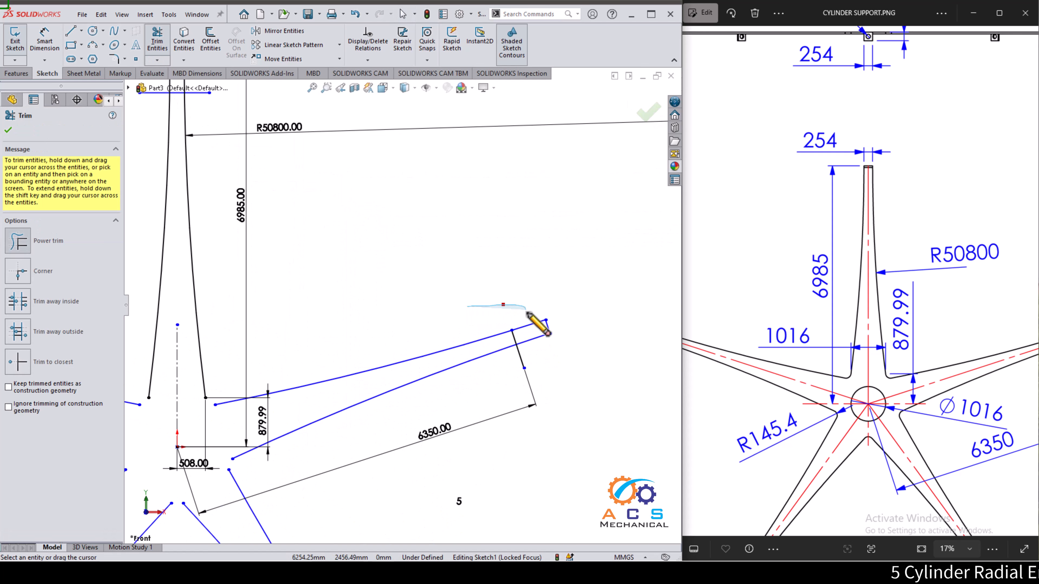
pyautogui.moveTo(528, 313)
pyautogui.mouseDown()
pyautogui.moveTo(538, 371)
pyautogui.moveTo(551, 336)
pyautogui.mouseUp()
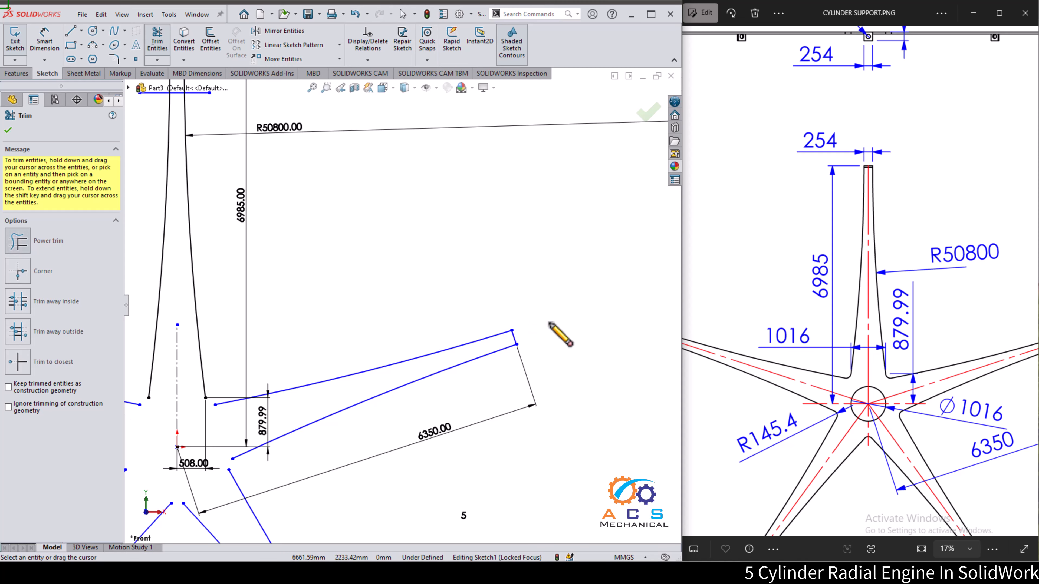
pyautogui.scroll(6, 549, 323)
pyautogui.scroll(-5, 319, 175)
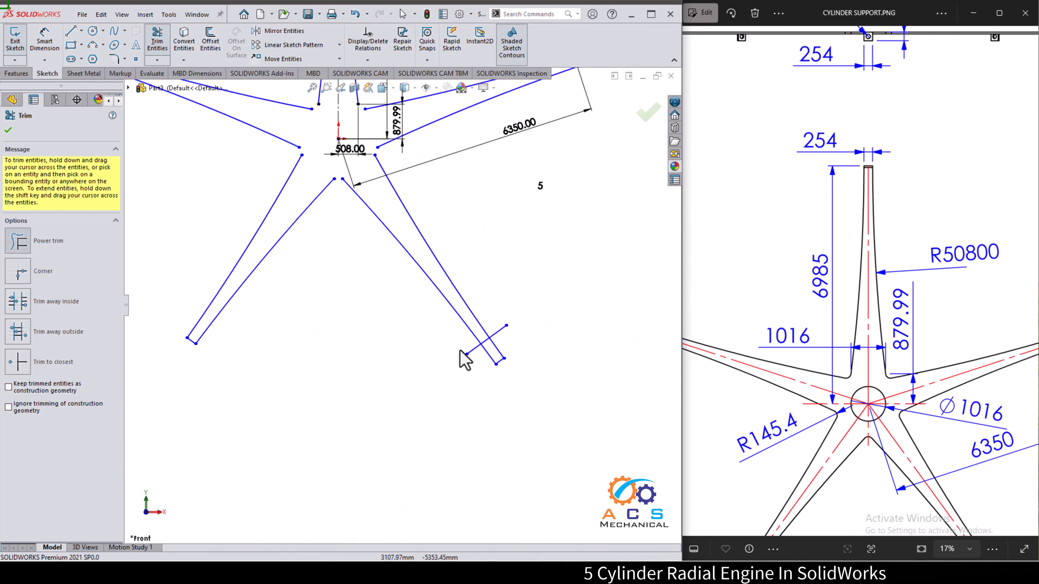
pyautogui.scroll(-3, 462, 352)
pyautogui.moveTo(455, 330)
pyautogui.mouseDown()
pyautogui.moveTo(470, 358)
pyautogui.moveTo(500, 357)
pyautogui.moveTo(519, 340)
pyautogui.moveTo(505, 367)
pyautogui.mouseUp()
pyautogui.scroll(5, 534, 360)
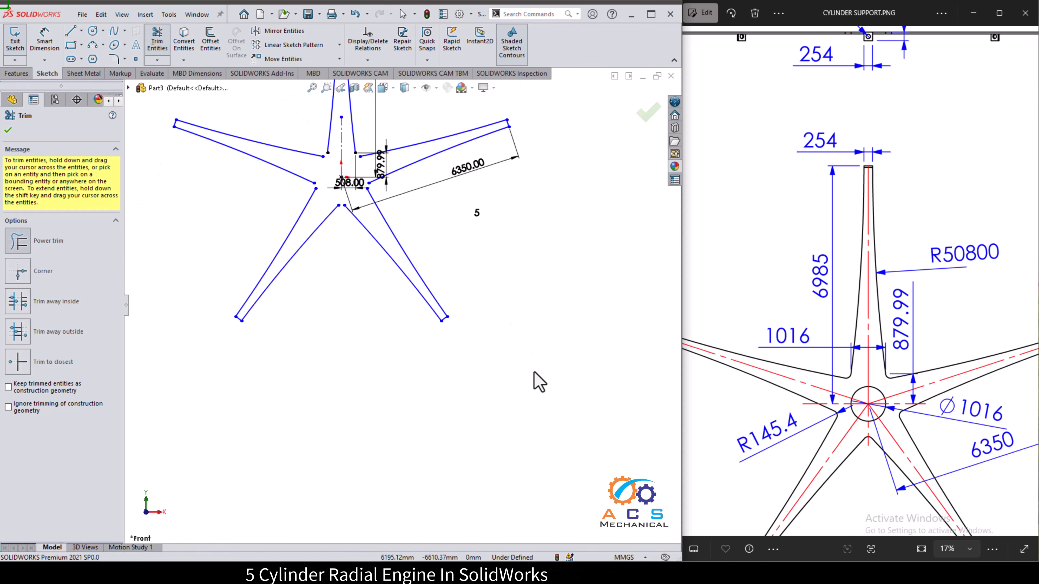
pyautogui.scroll(4, 347, 223)
pyautogui.scroll(-2, 318, 213)
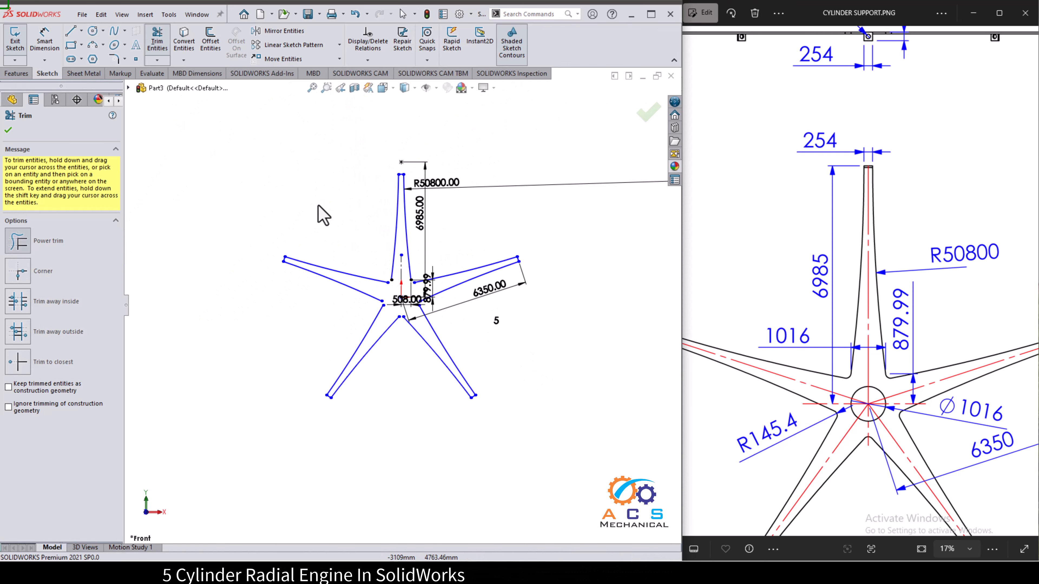
pyautogui.click(8, 130)
# - Corner-trim the open inner edges on both sides of the vertical arm so they meet the neighbouring upper arms
pyautogui.scroll(-1, 435, 262)
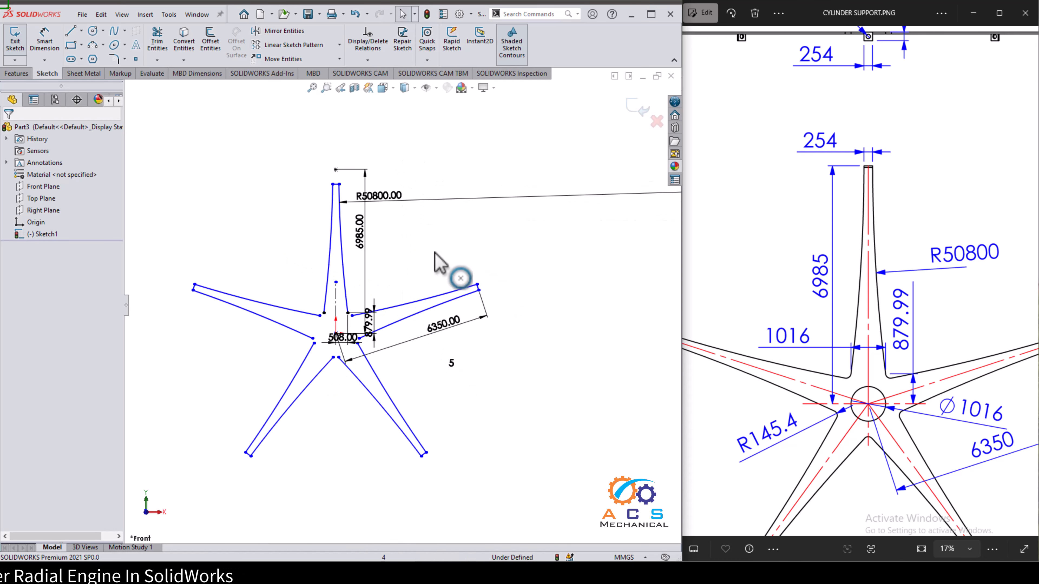
pyautogui.scroll(-1, 434, 253)
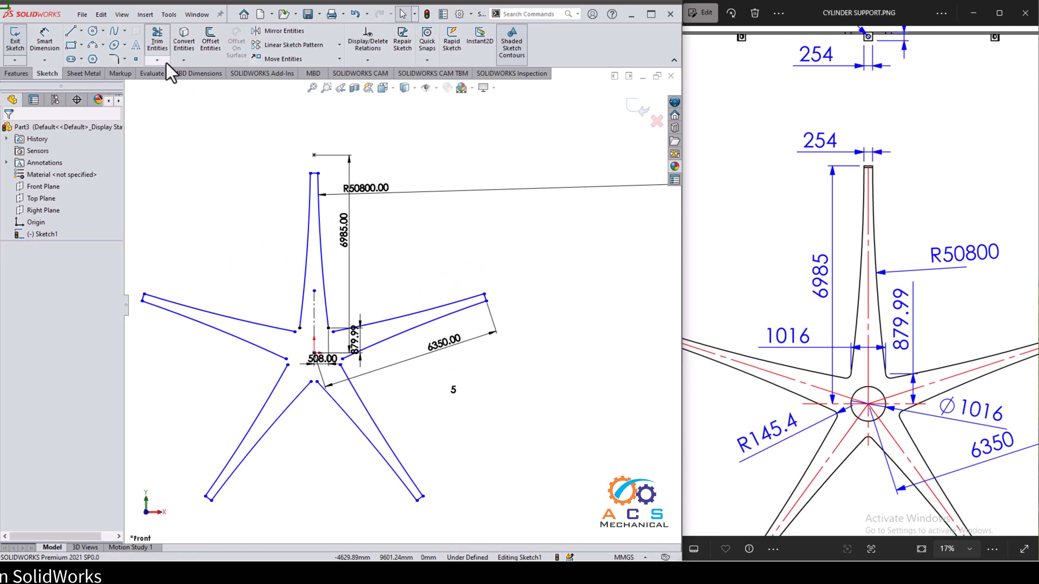
pyautogui.click(158, 41)
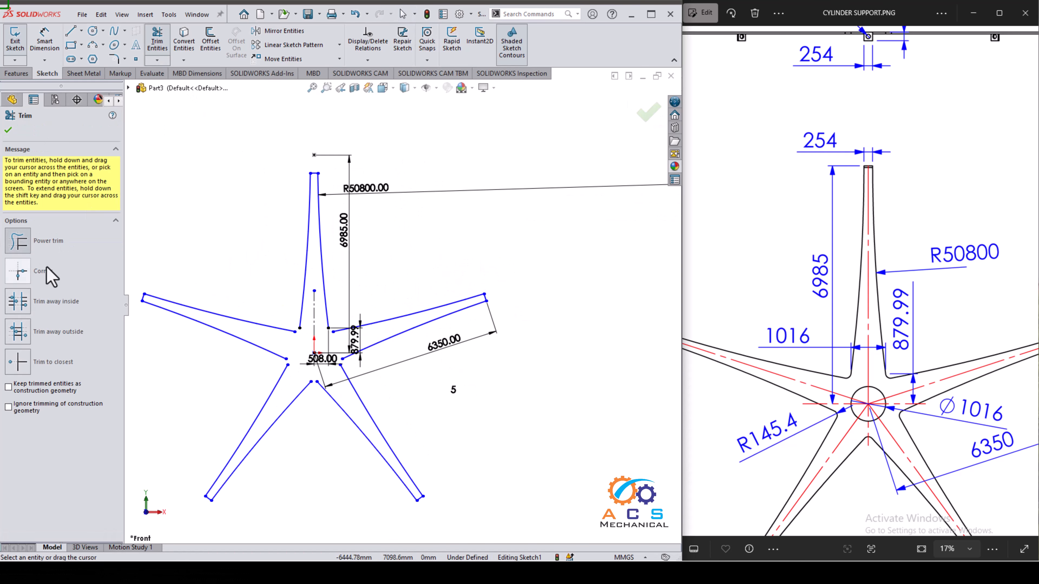
pyautogui.click(34, 275)
pyautogui.scroll(-3, 266, 336)
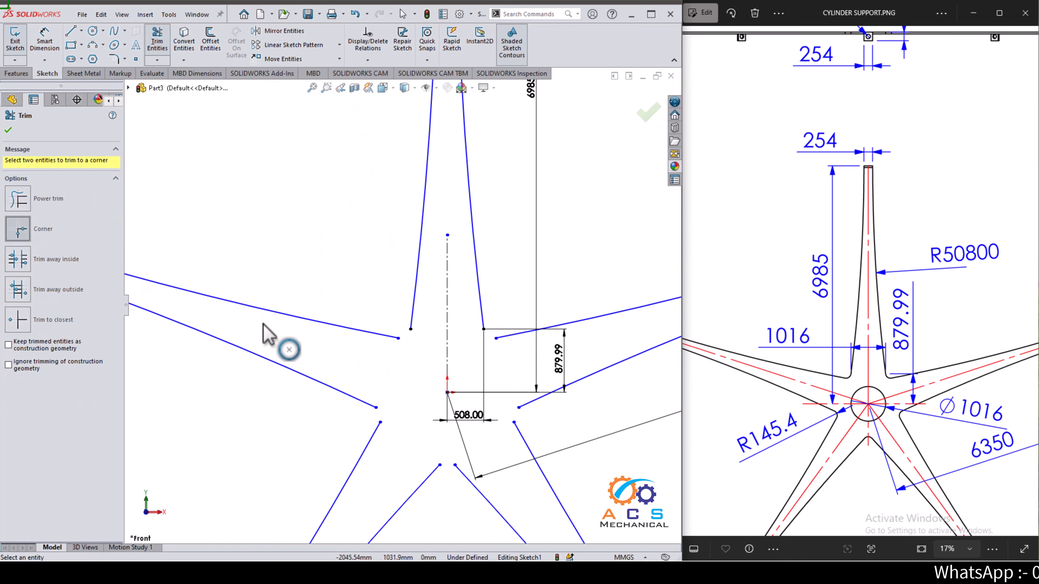
pyautogui.click(373, 332)
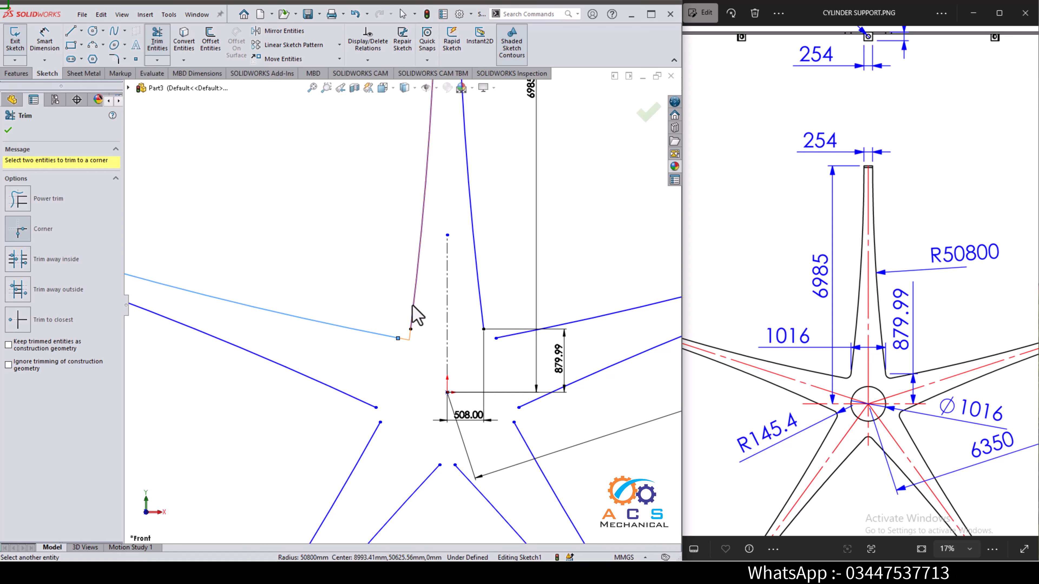
pyautogui.click(415, 314)
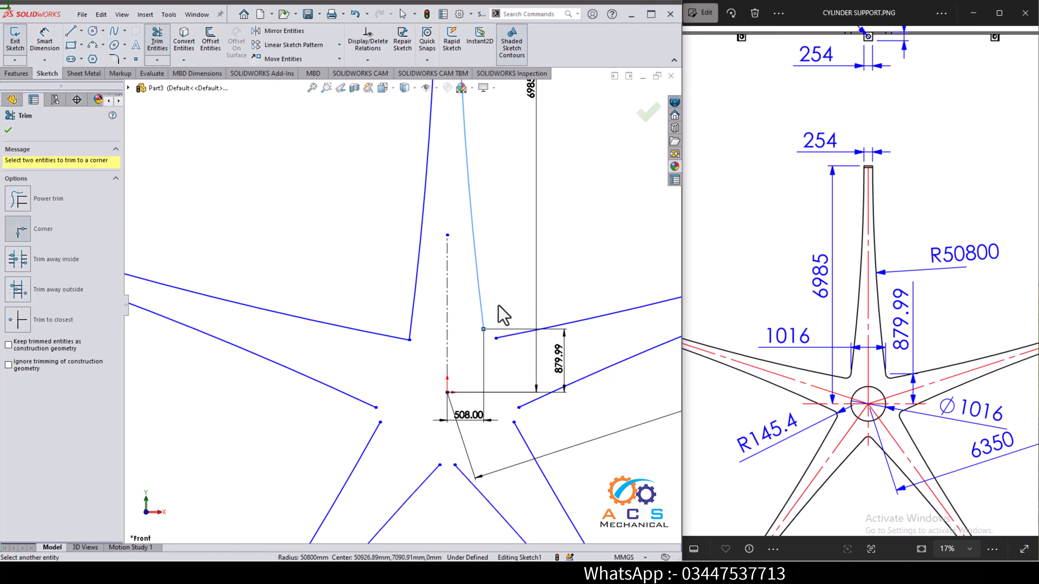
pyautogui.click(513, 340)
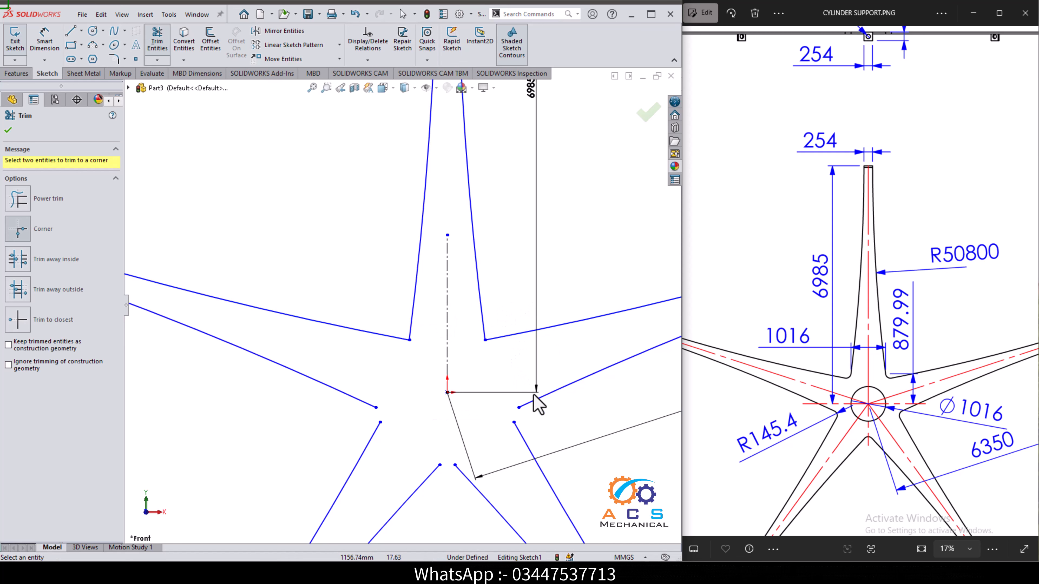
# - Corner-trim the remaining open inner edges between the lower arms and their neighbours to close the star outline, and finish trimming
pyautogui.click(538, 407)
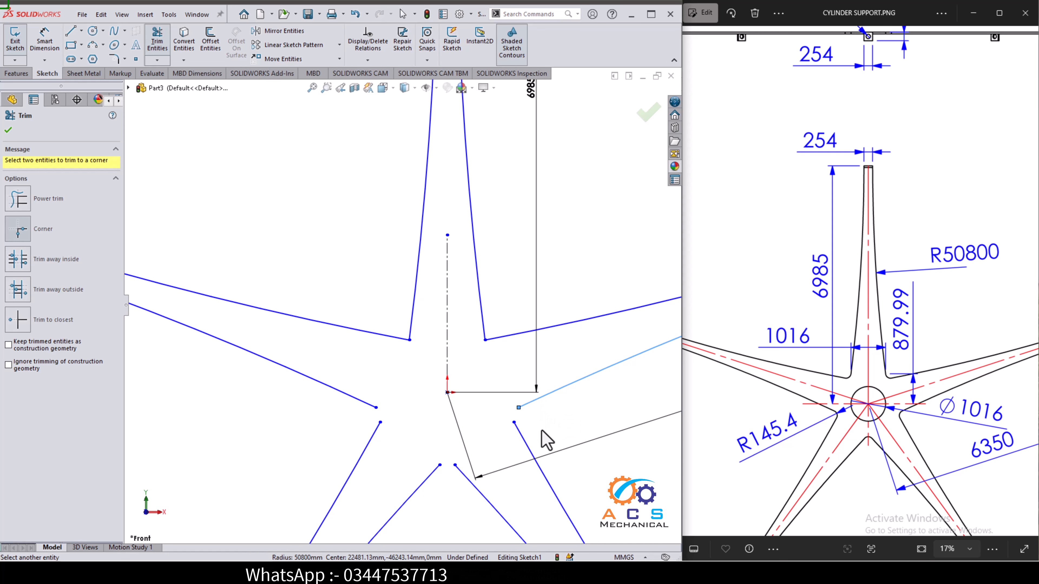
pyautogui.click(523, 438)
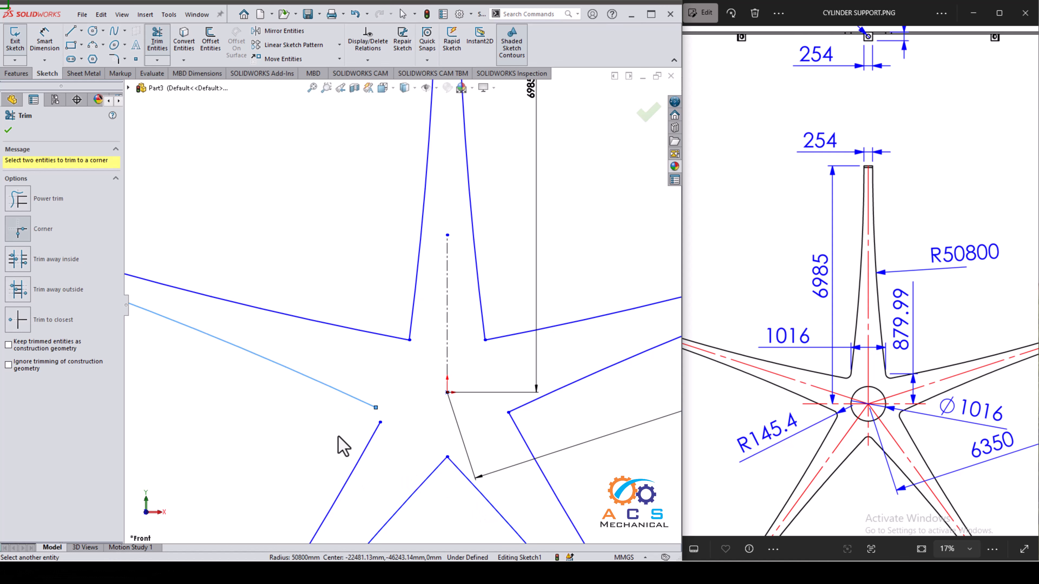
pyautogui.click(372, 444)
pyautogui.press('f')
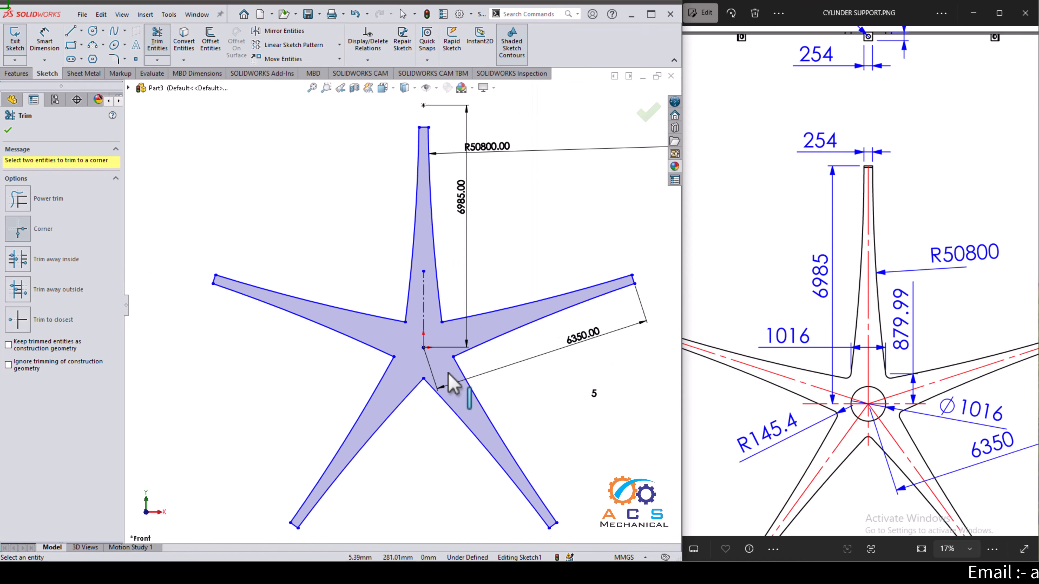
pyautogui.click(9, 131)
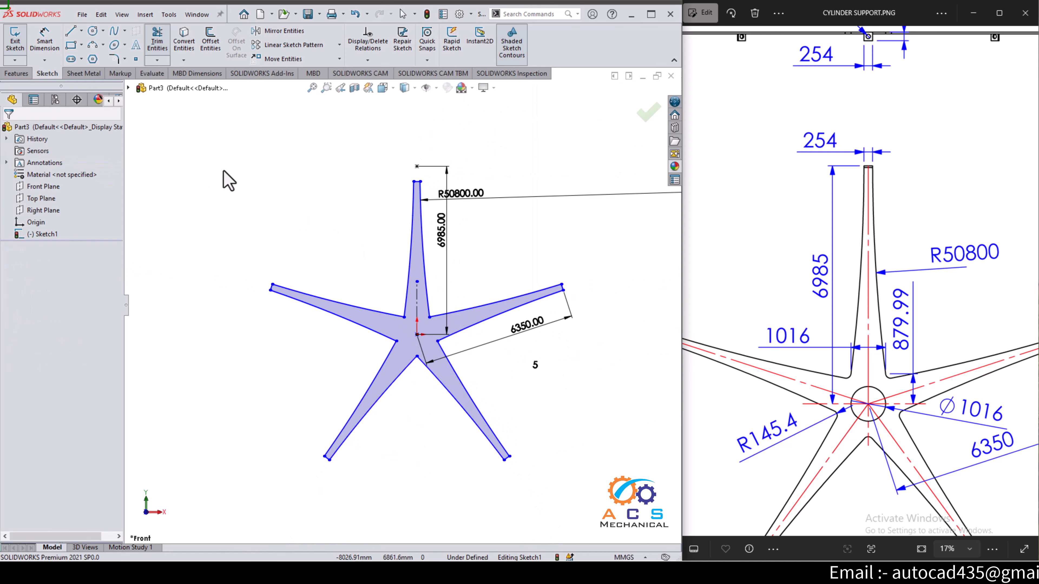
# - Sketch a circle centred on the origin with a radius of about 544 mm
pyautogui.click(93, 31)
pyautogui.scroll(-2, 378, 299)
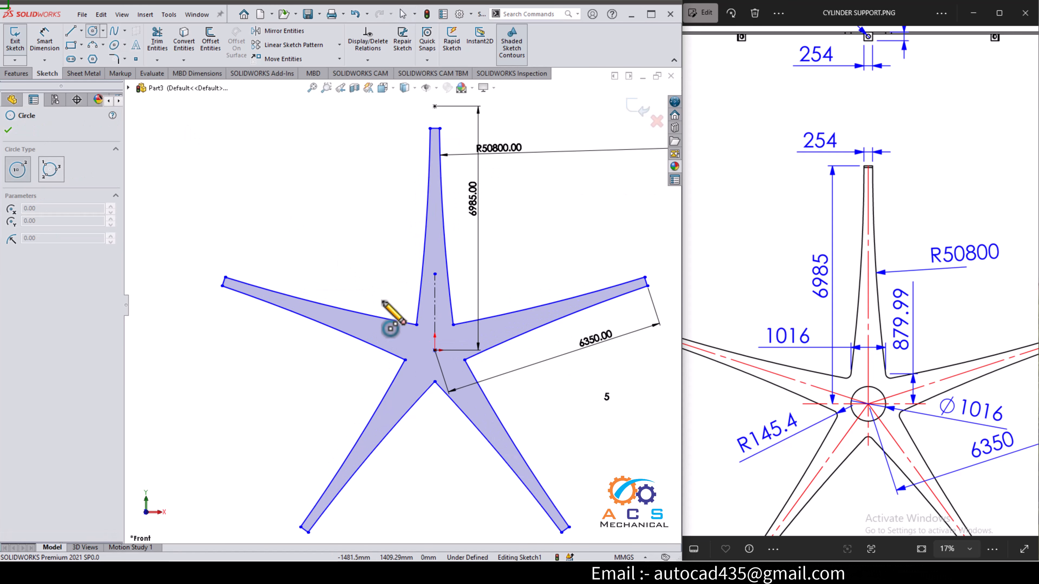
pyautogui.click(435, 350)
pyautogui.click(450, 360)
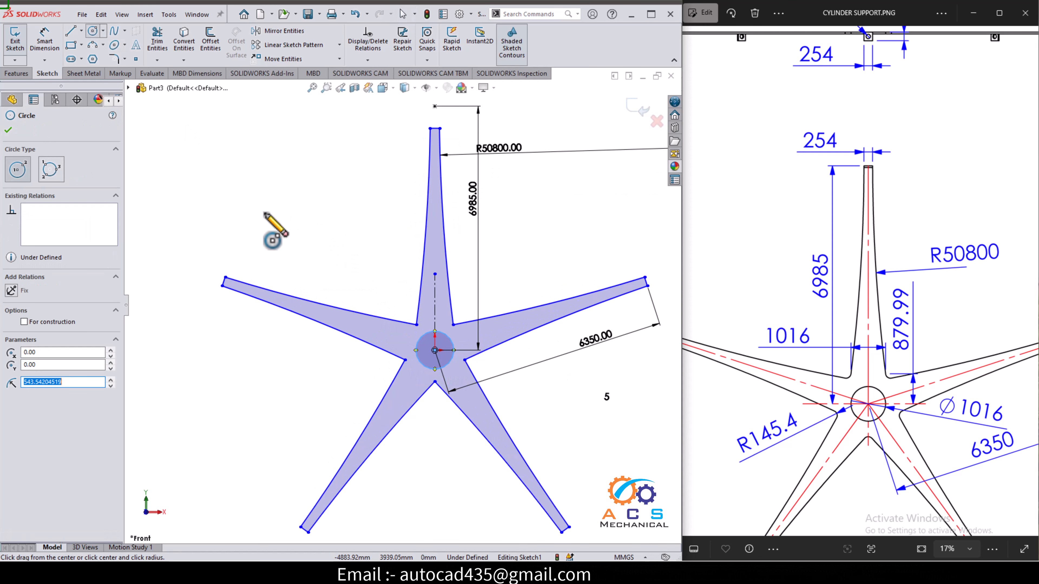
# - Dimension the central circle's diameter as 1016 mm and leave the dimension command
pyautogui.click(44, 40)
pyautogui.scroll(-2, 421, 274)
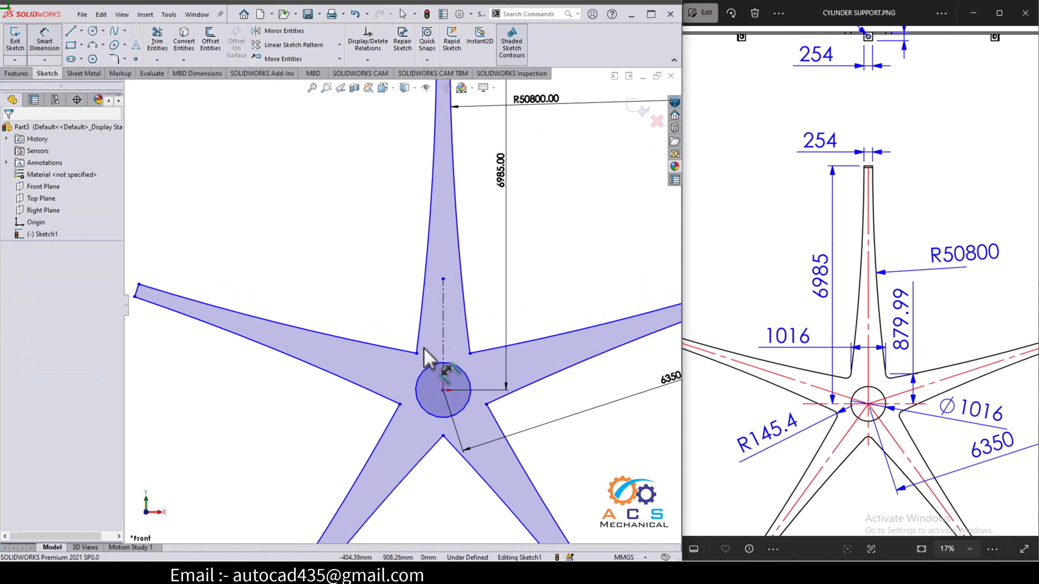
pyautogui.click(425, 368)
pyautogui.click(370, 311)
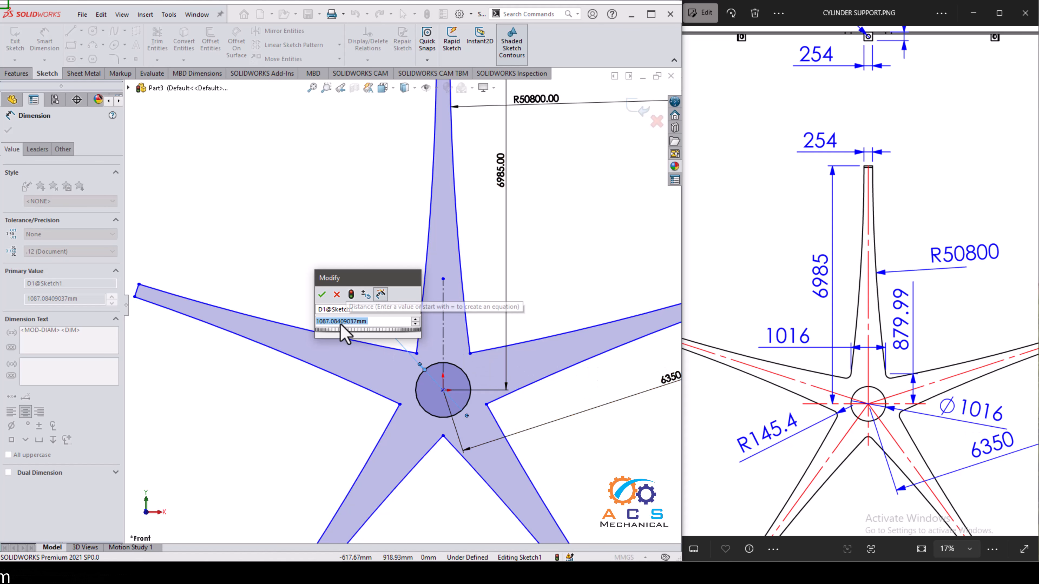
pyautogui.write('1016')
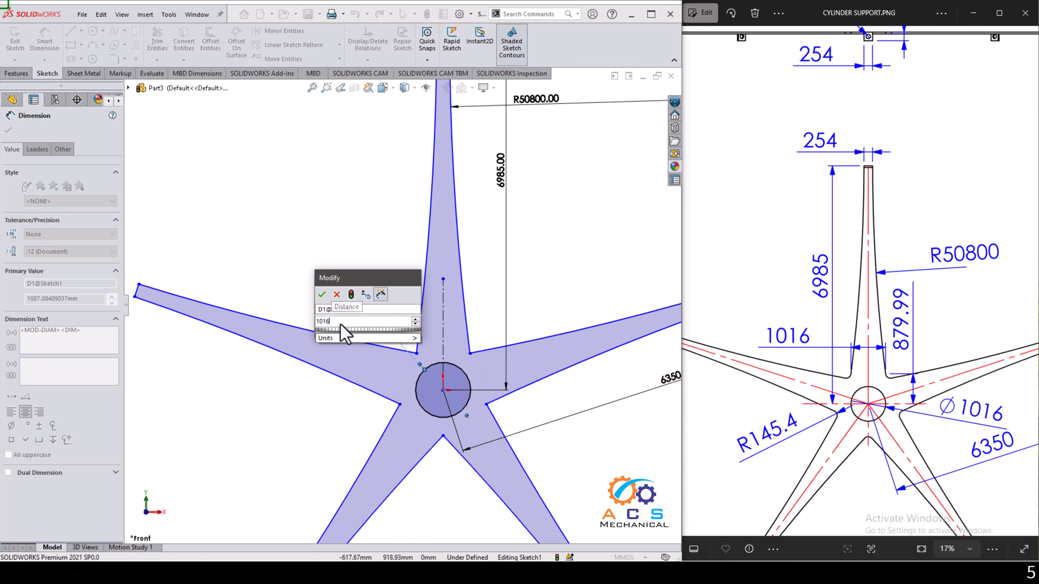
pyautogui.press('Return')
pyautogui.scroll(3, 401, 311)
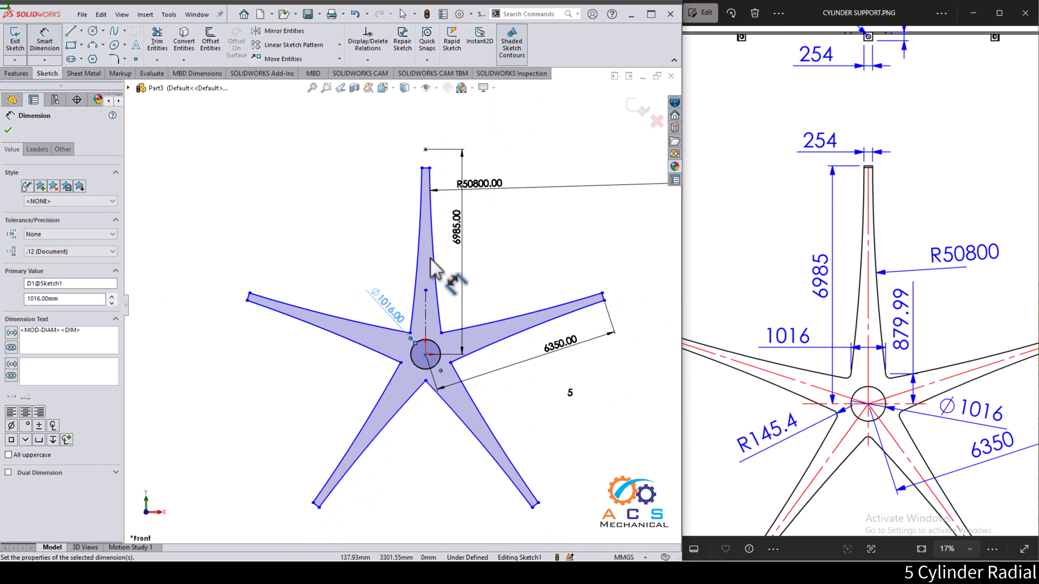
pyautogui.click(8, 130)
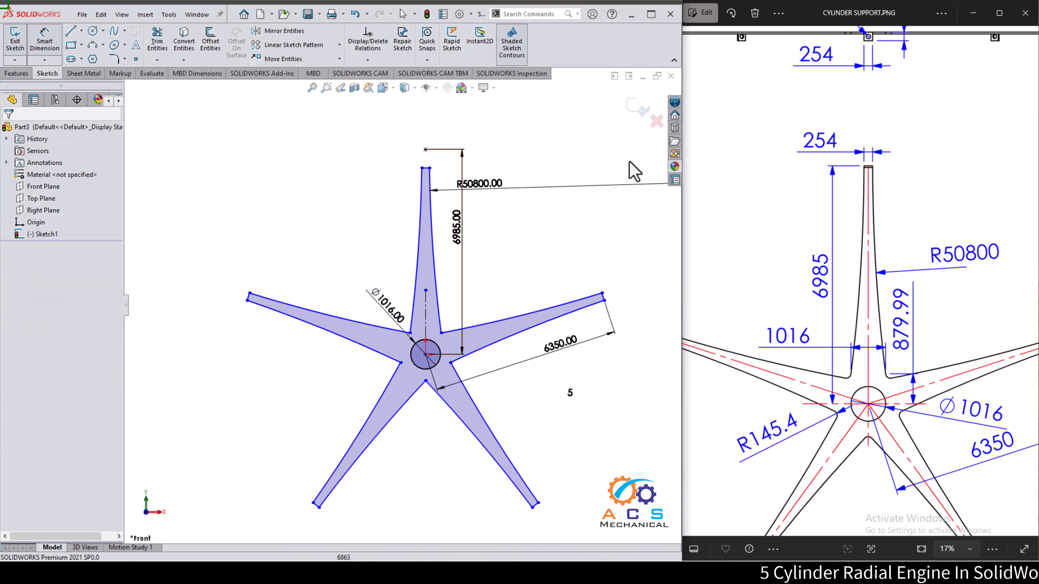
# - Exit the sketch and extrude the star profile with its central hole to a depth of 50.8 mm using the Mid Plane end condition
pyautogui.click(637, 107)
pyautogui.moveTo(424, 336); pyautogui.dragTo(484, 355, button='middle')
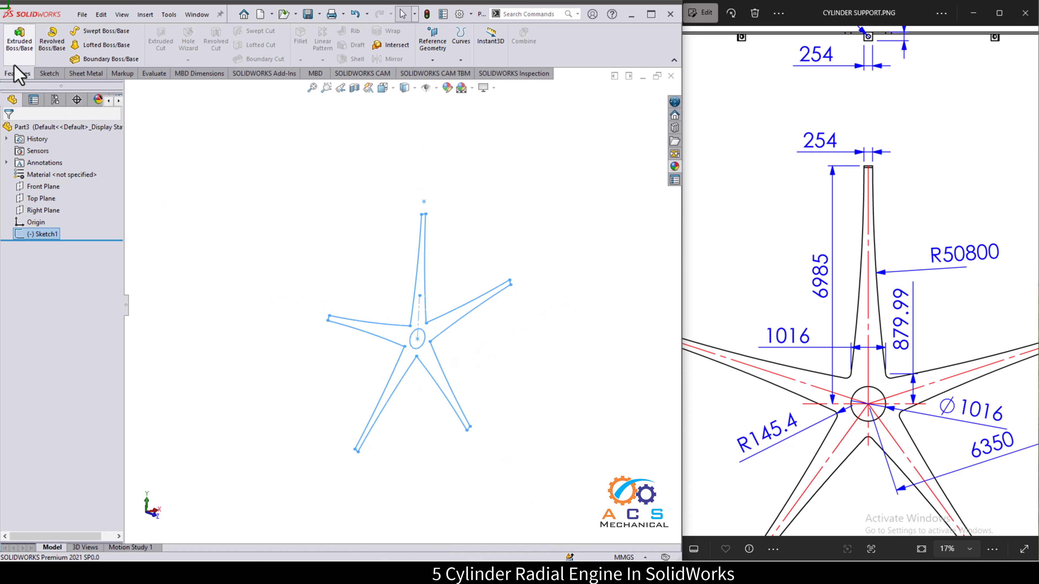
pyautogui.click(21, 41)
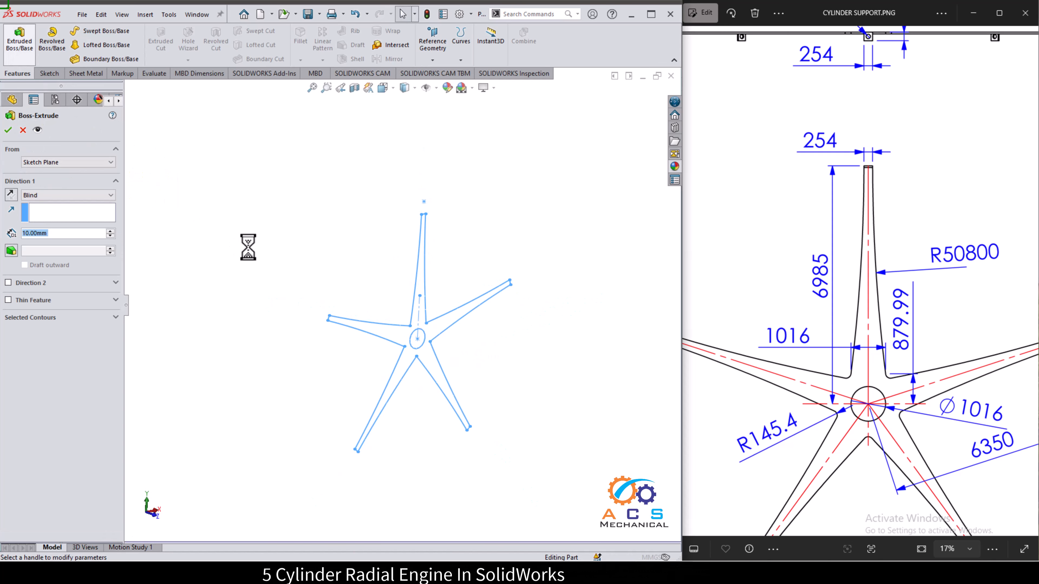
pyautogui.click(887, 311)
pyautogui.scroll(-3, 888, 311)
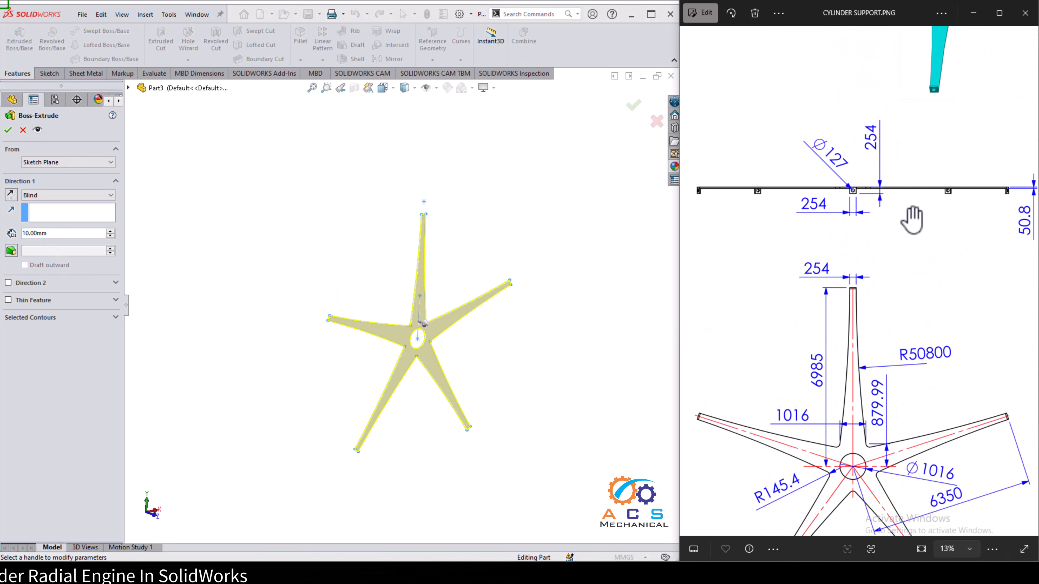
pyautogui.moveTo(940, 252); pyautogui.dragTo(900, 261)
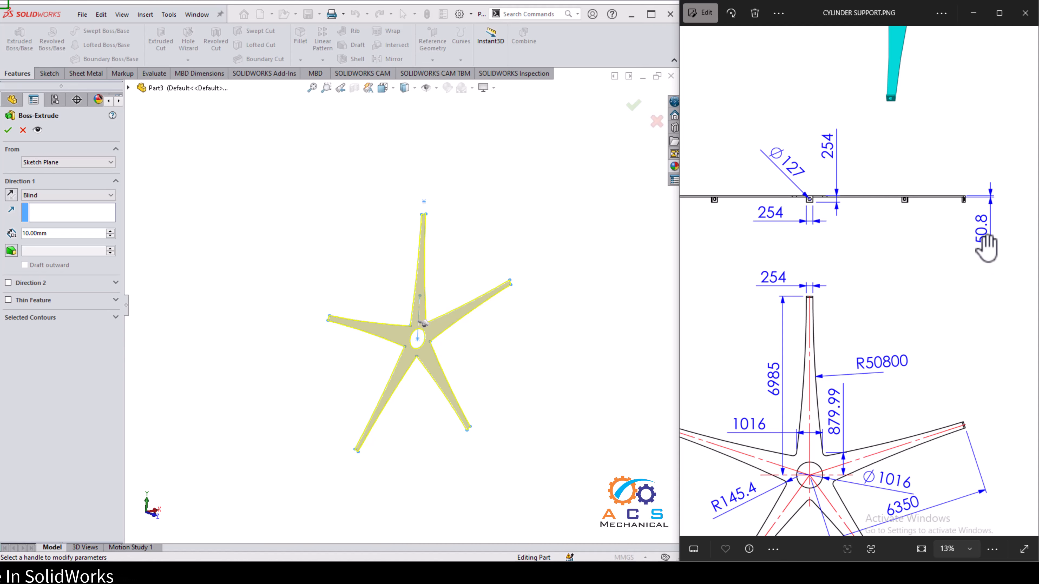
pyautogui.scroll(2, 983, 242)
pyautogui.scroll(3, 981, 238)
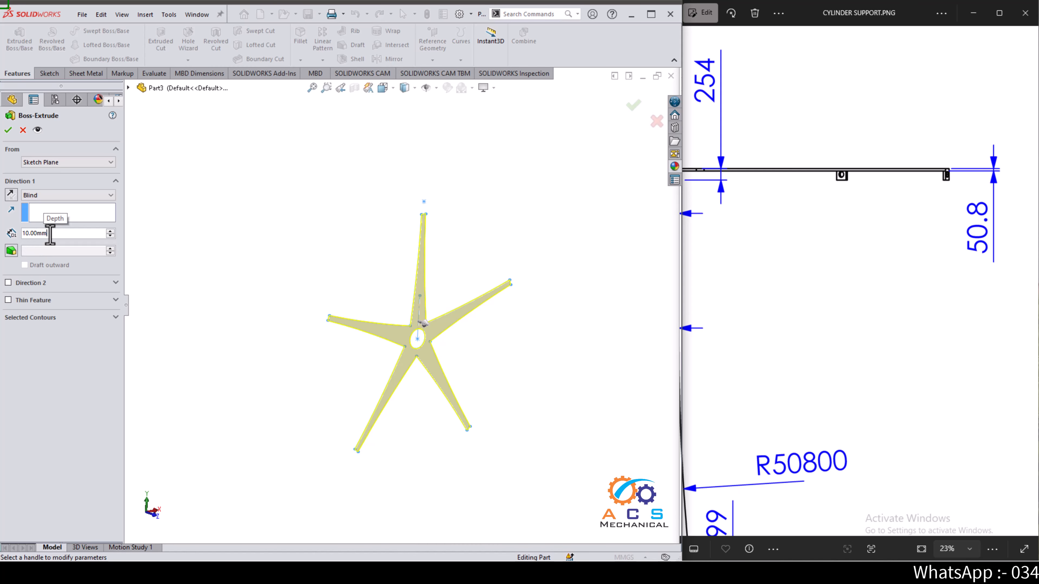
pyautogui.write('50.8')
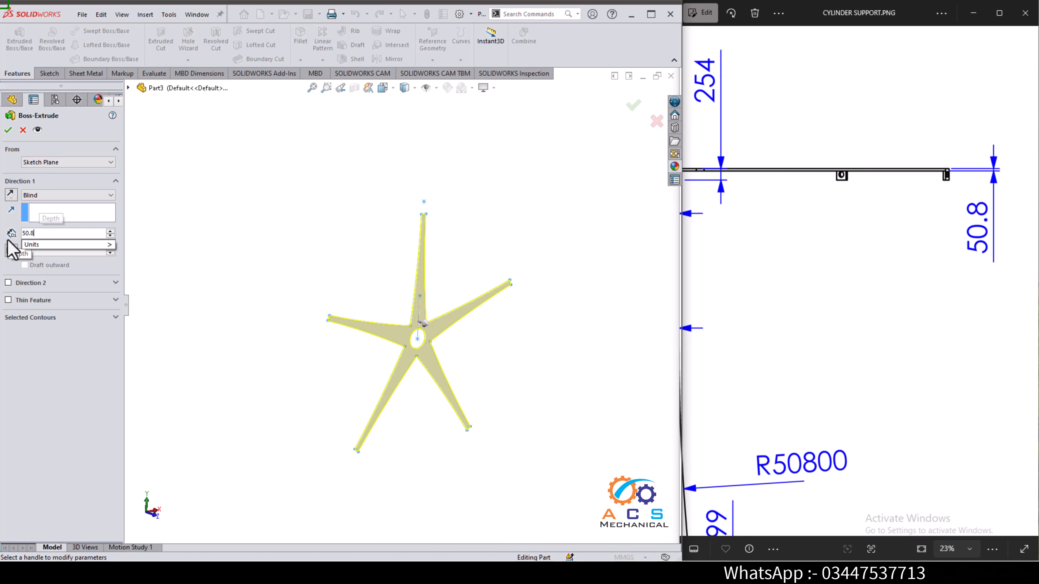
pyautogui.press('Return')
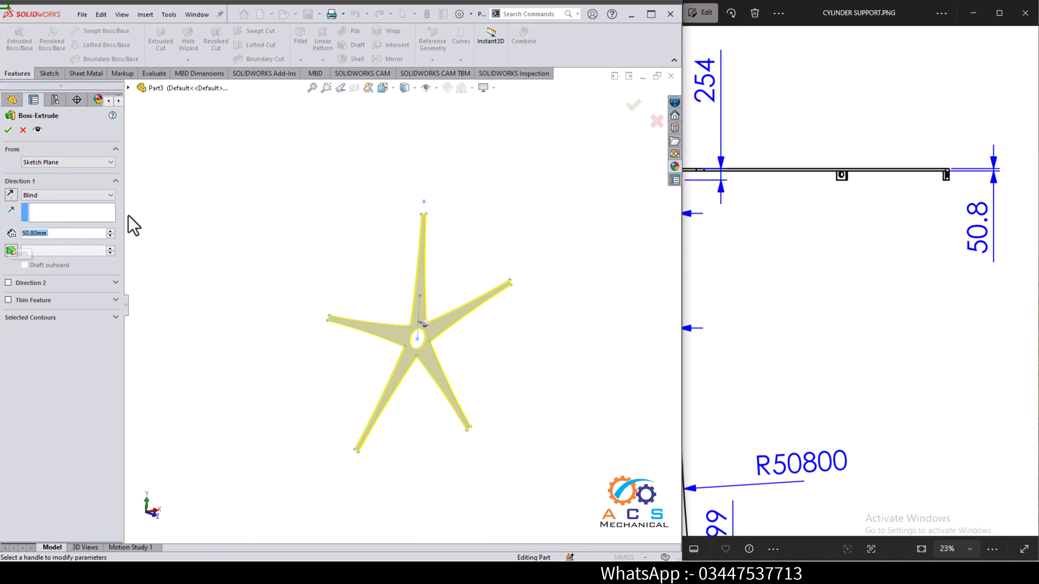
pyautogui.click(53, 197)
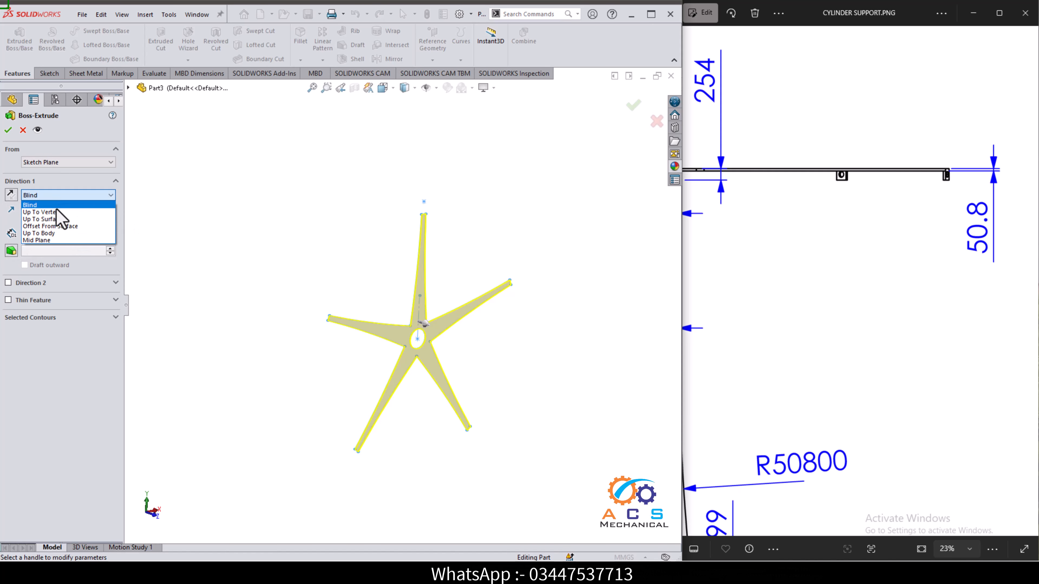
pyautogui.click(55, 240)
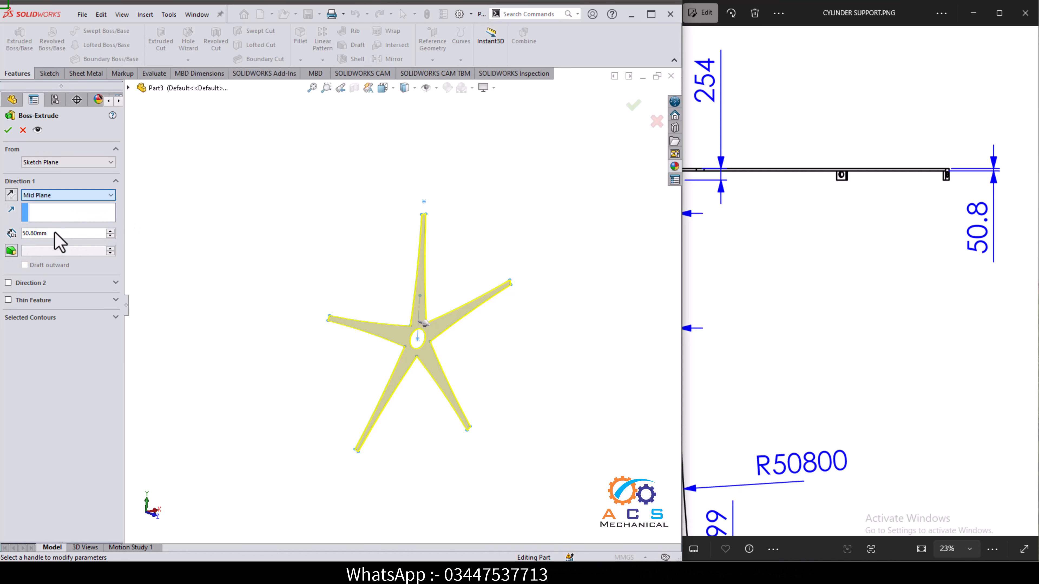
pyautogui.click(9, 130)
# - Start a new sketch on the narrow end face of the upper arm
pyautogui.moveTo(486, 266); pyautogui.dragTo(437, 326, button='middle')
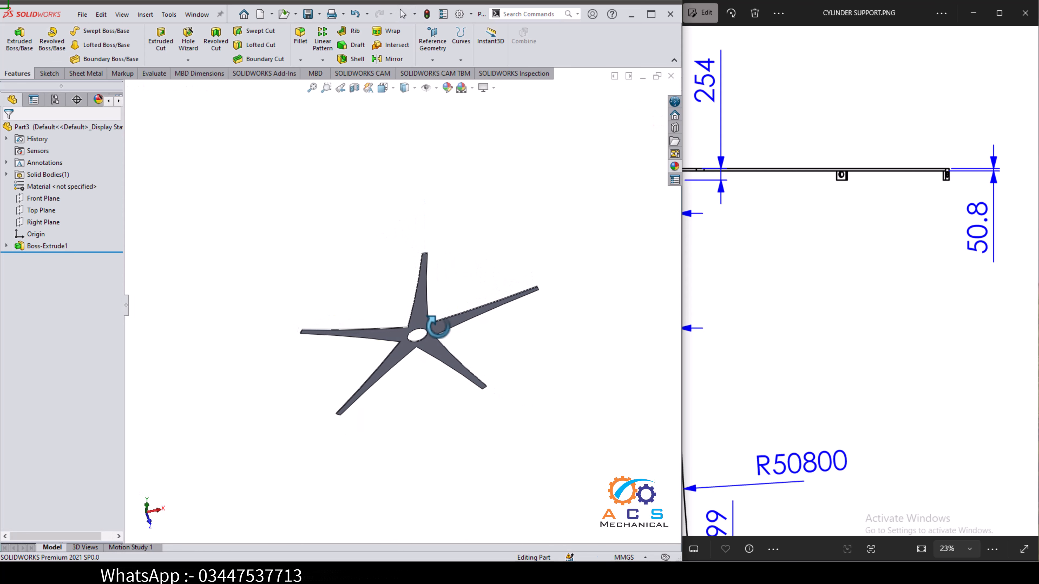
pyautogui.scroll(-10, 464, 271)
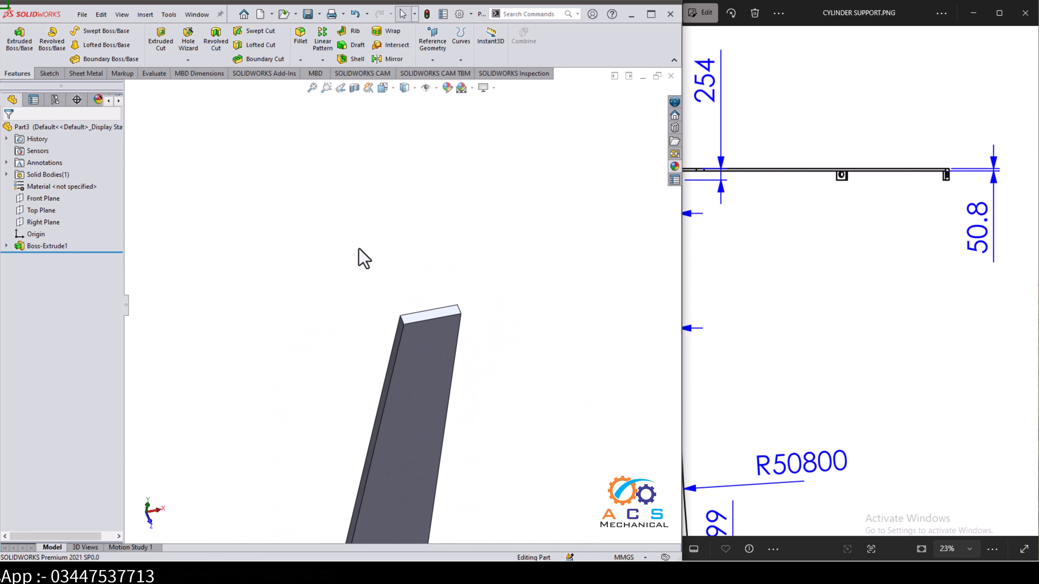
pyautogui.click(435, 315)
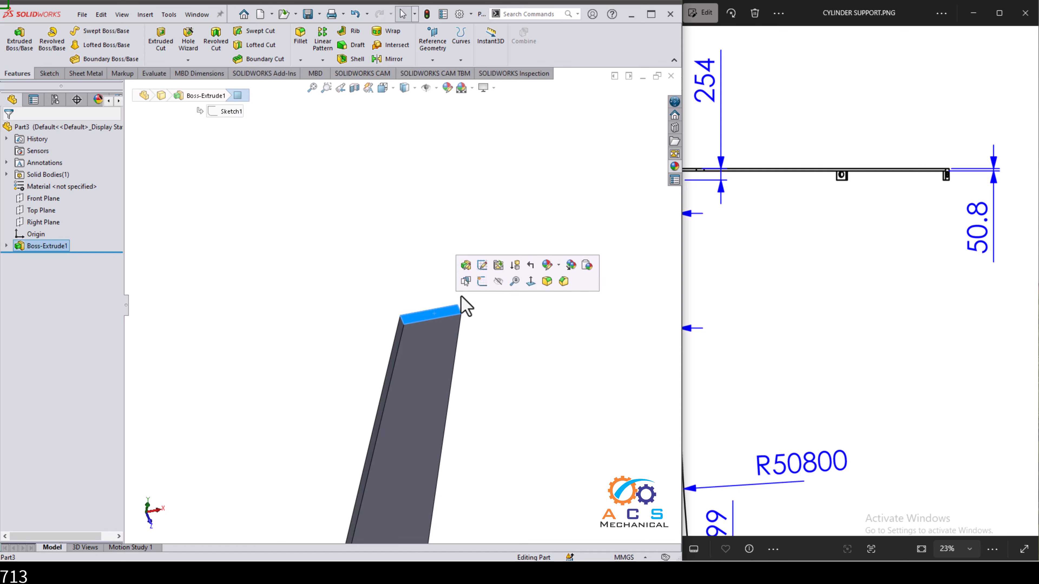
pyautogui.click(481, 283)
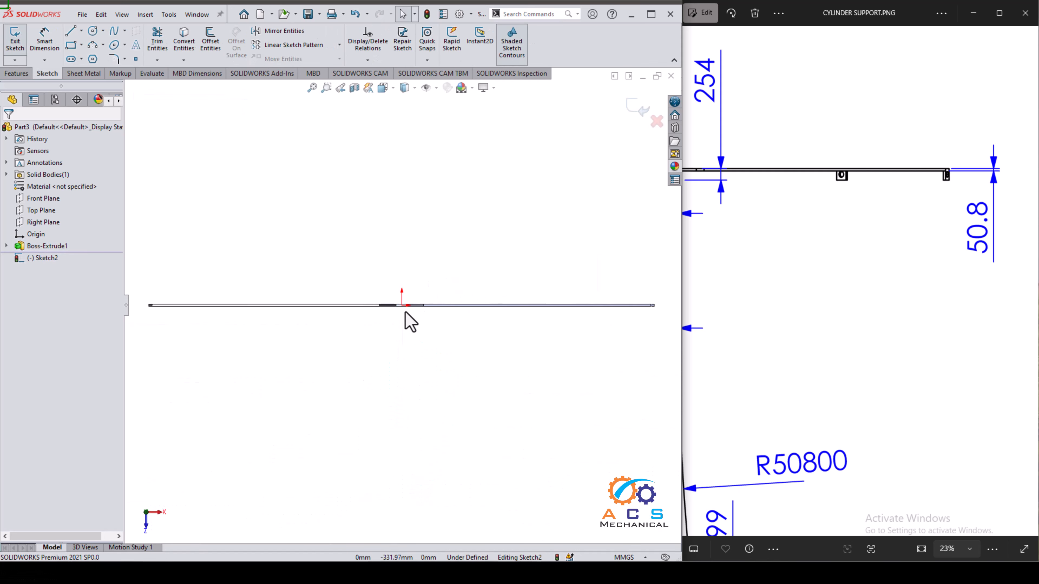
pyautogui.scroll(-3, 399, 305)
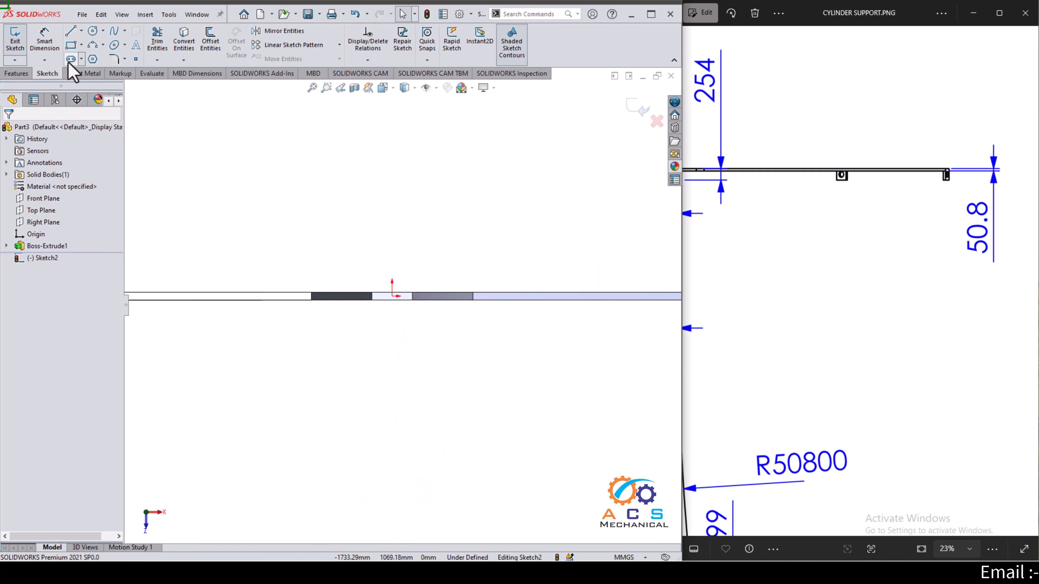
# - Sketch a corner rectangle from the end face's upper-left corner, extending below the plate and past the face's right edge, and leave the rectangle tool
pyautogui.click(70, 45)
pyautogui.scroll(-3, 348, 250)
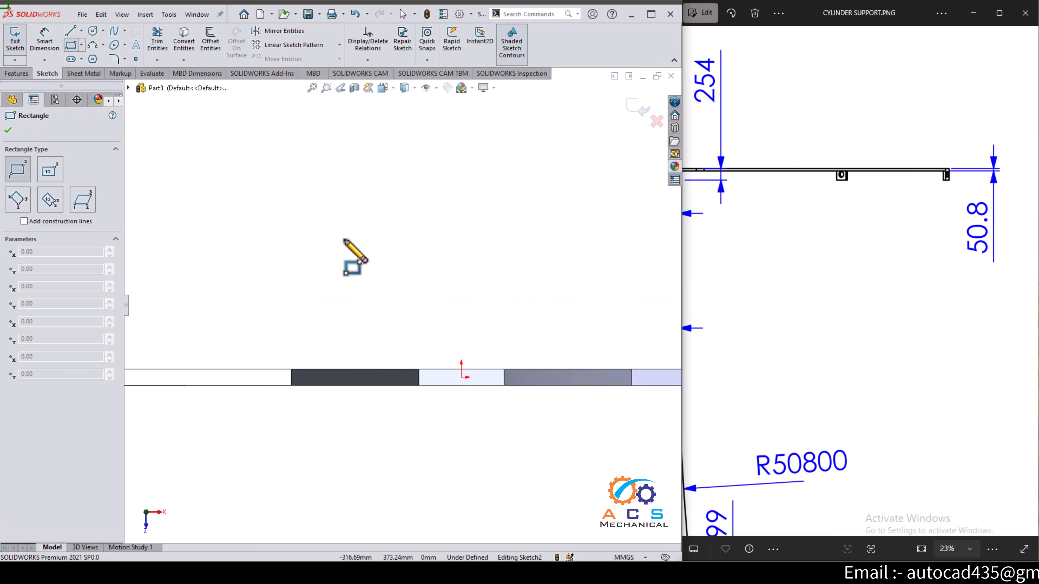
pyautogui.click(418, 369)
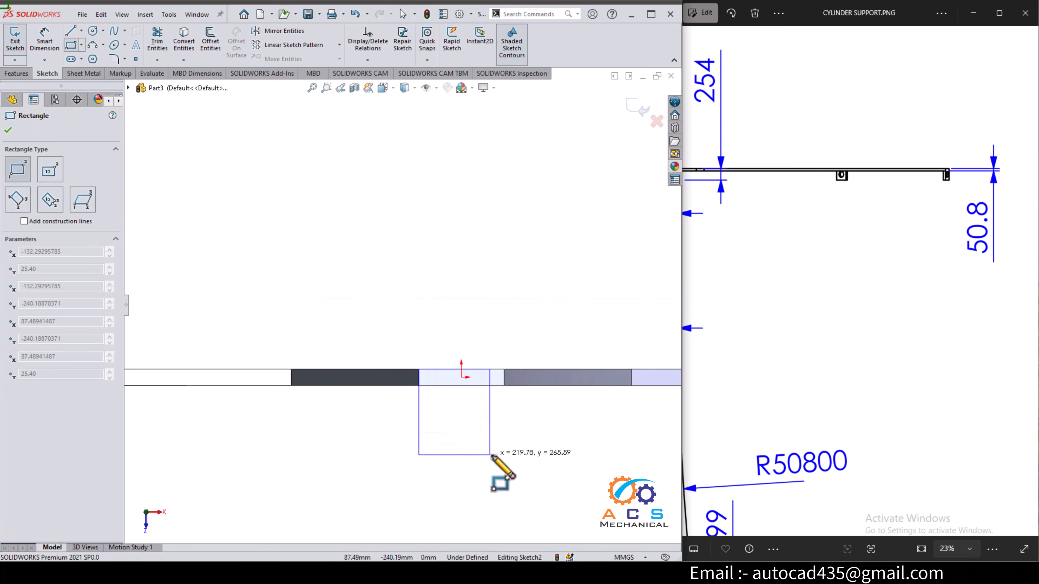
pyautogui.click(511, 463)
pyautogui.rightClick(491, 237)
pyautogui.click(518, 244)
pyautogui.scroll(-3, 530, 329)
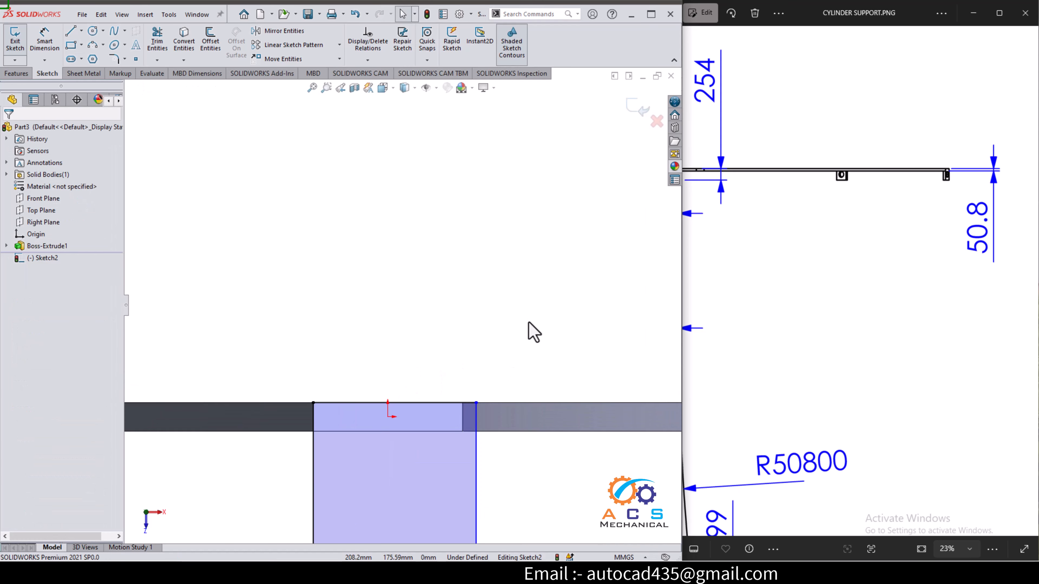
# - Make the rectangle's right edge coincident with the lower-right corner of the arm's end face
pyautogui.click(476, 500)
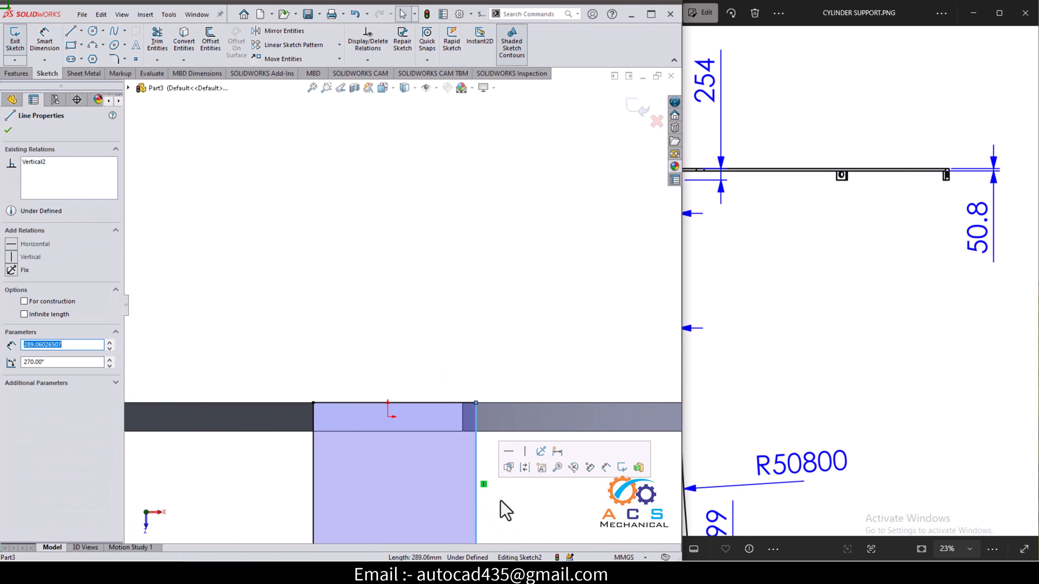
pyautogui.scroll(2, 470, 444)
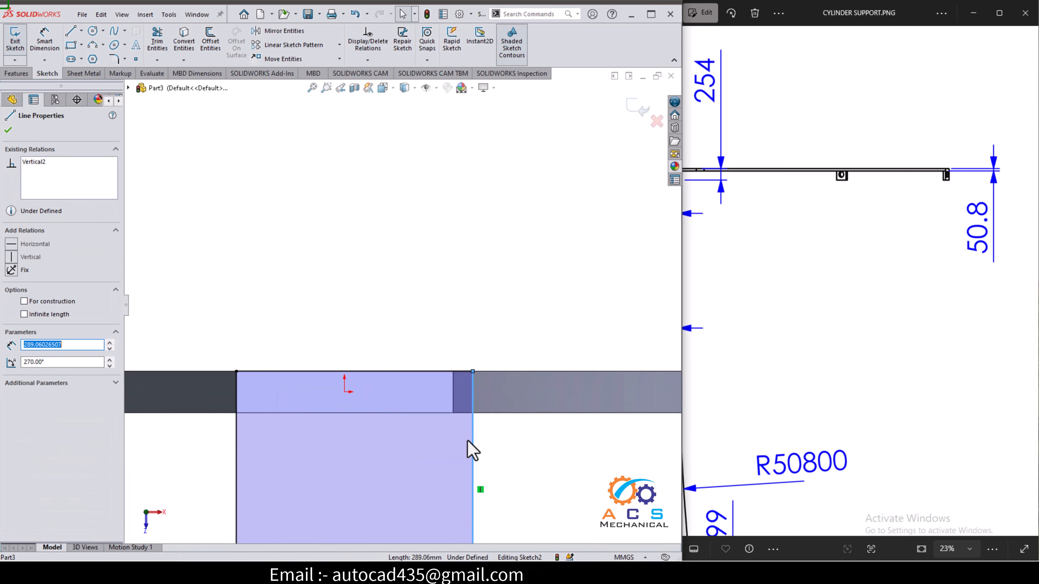
pyautogui.keyDown('ctrl'); pyautogui.click(453, 413); pyautogui.keyUp('ctrl')
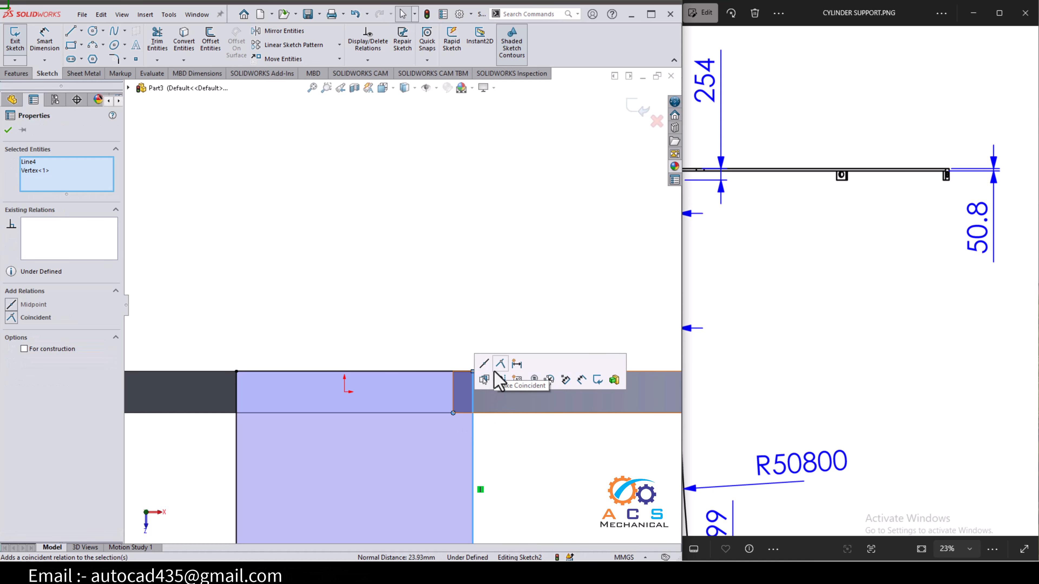
pyautogui.click(499, 381)
pyautogui.click(415, 293)
# - Dimension the rectangle's right edge as 254 mm according to the reference drawing, and leave the dimension command
pyautogui.scroll(4, 409, 280)
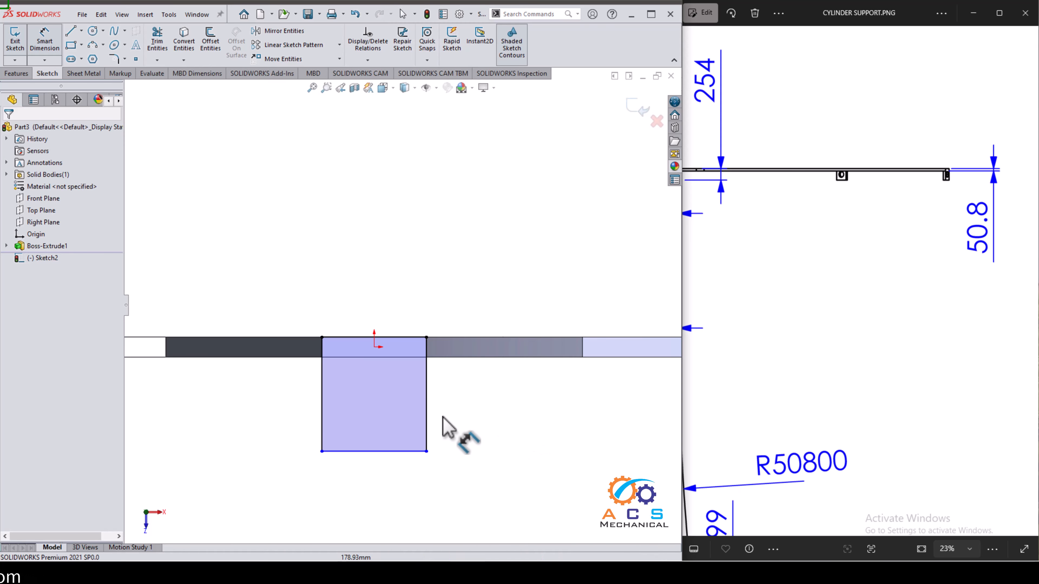
pyautogui.click(427, 416)
pyautogui.click(458, 419)
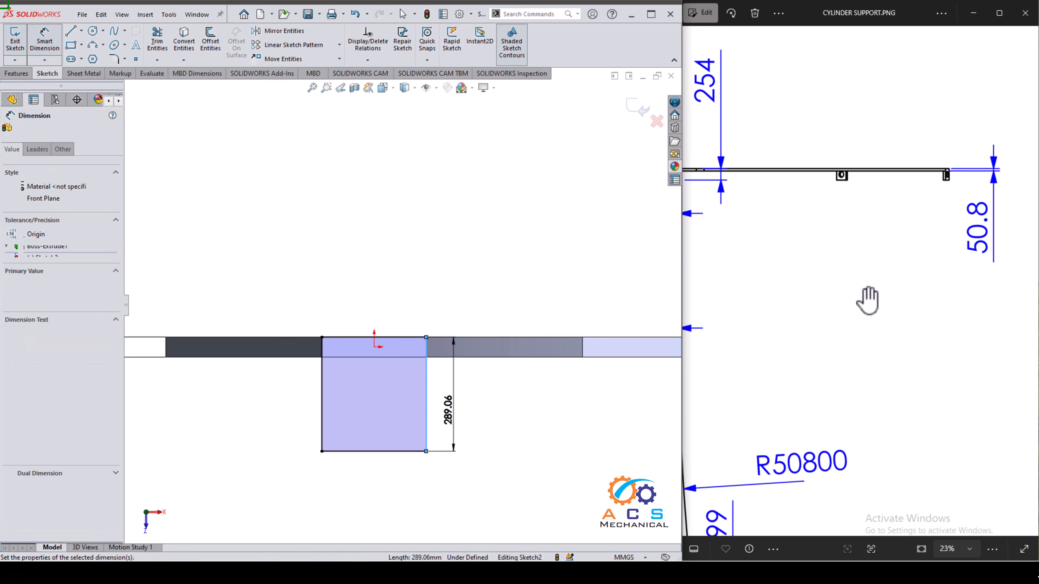
pyautogui.moveTo(790, 281)
pyautogui.mouseDown()
pyautogui.moveTo(936, 293)
pyautogui.moveTo(944, 343)
pyautogui.mouseUp()
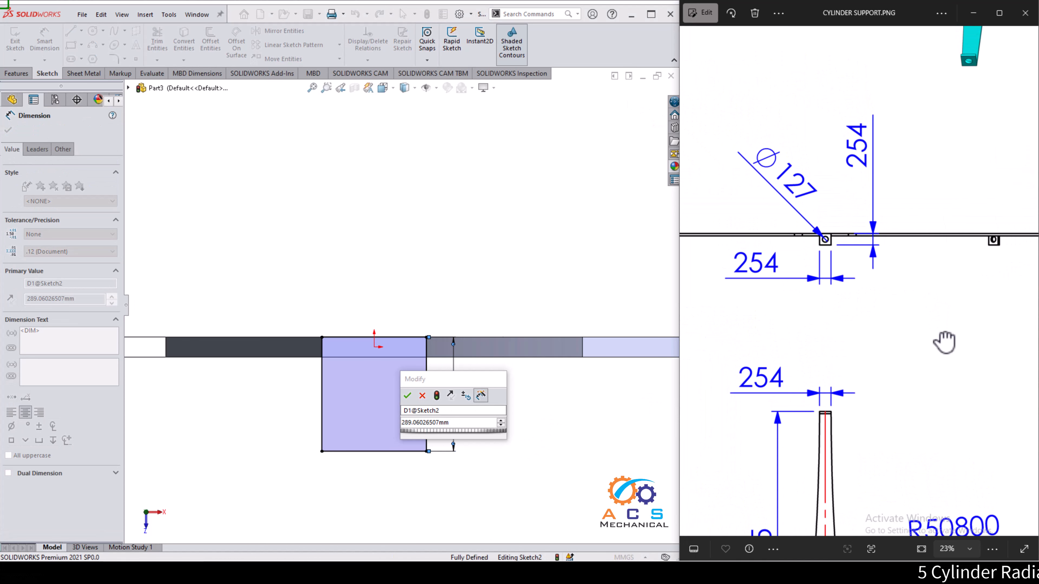
pyautogui.click(426, 422)
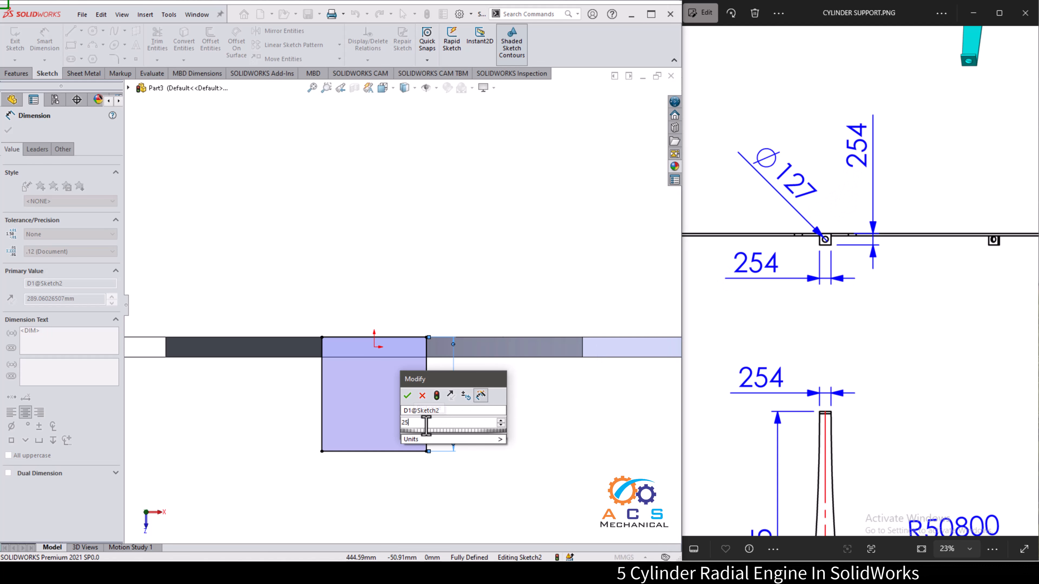
pyautogui.press('Return')
pyautogui.rightClick(313, 272)
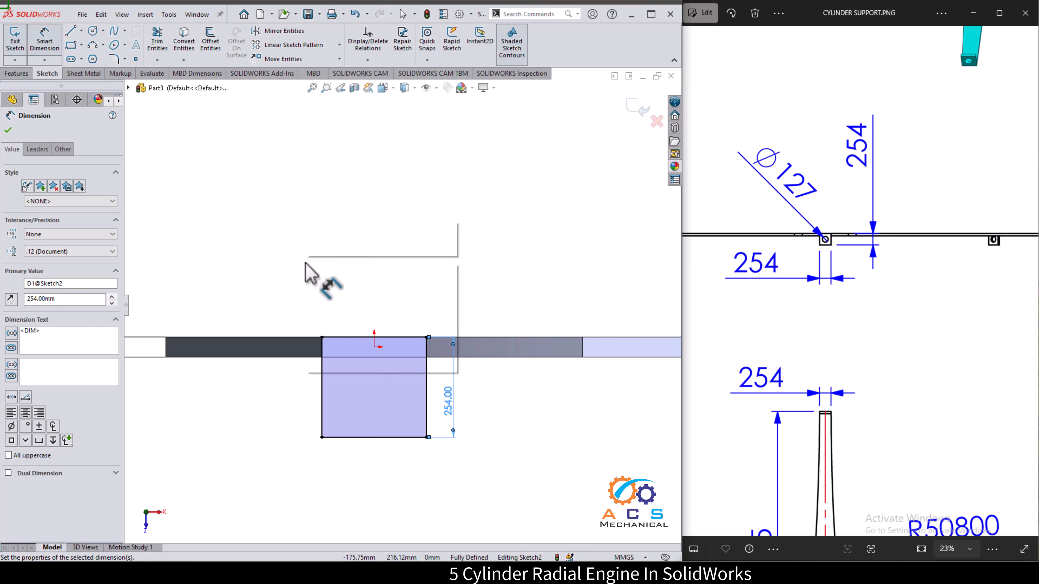
pyautogui.click(327, 288)
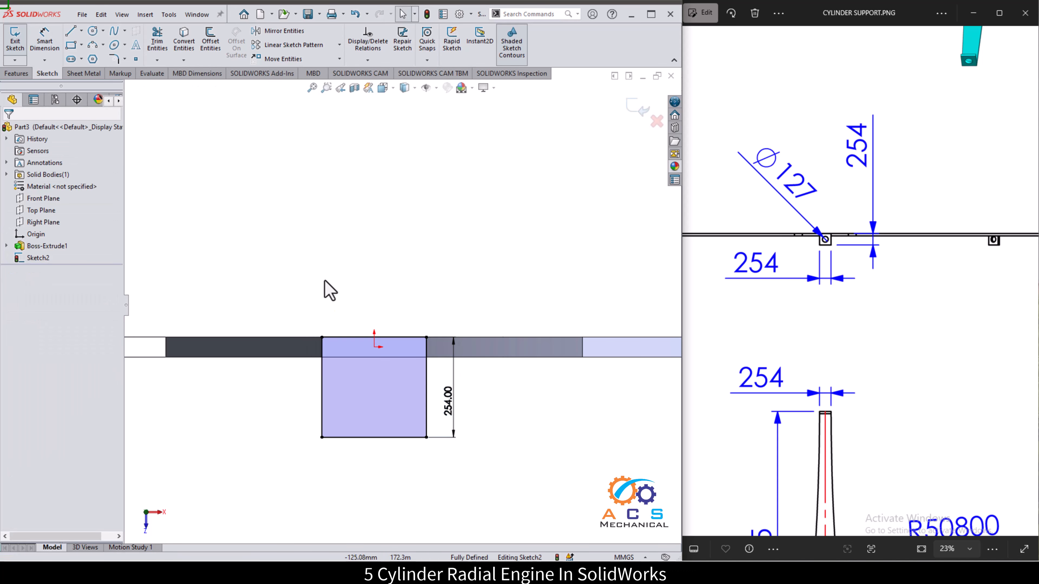
# - Sketch a circle about 87 mm in diameter inside the rectangle, centered vertically below the origin
pyautogui.click(92, 30)
pyautogui.scroll(-2, 430, 373)
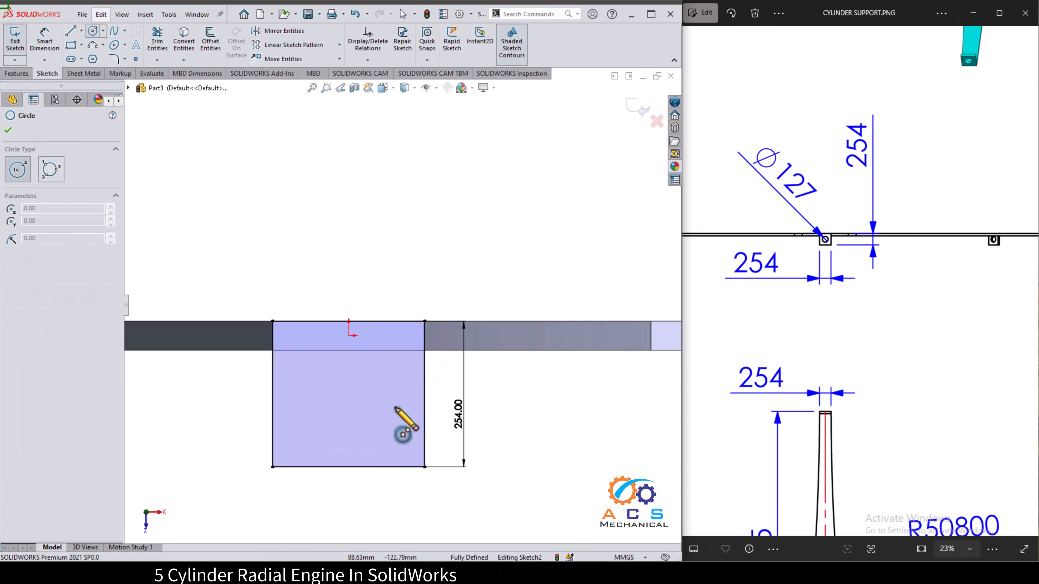
pyautogui.click(348, 403)
pyautogui.click(368, 421)
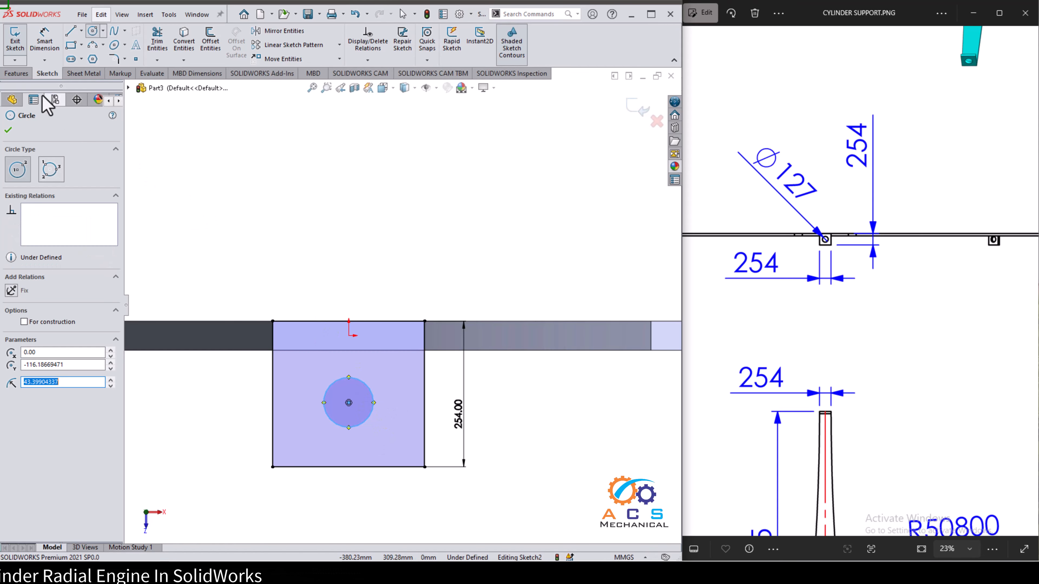
# - Dimension the circle's diameter as 127 mm and leave the dimension command
pyautogui.click(44, 40)
pyautogui.click(370, 390)
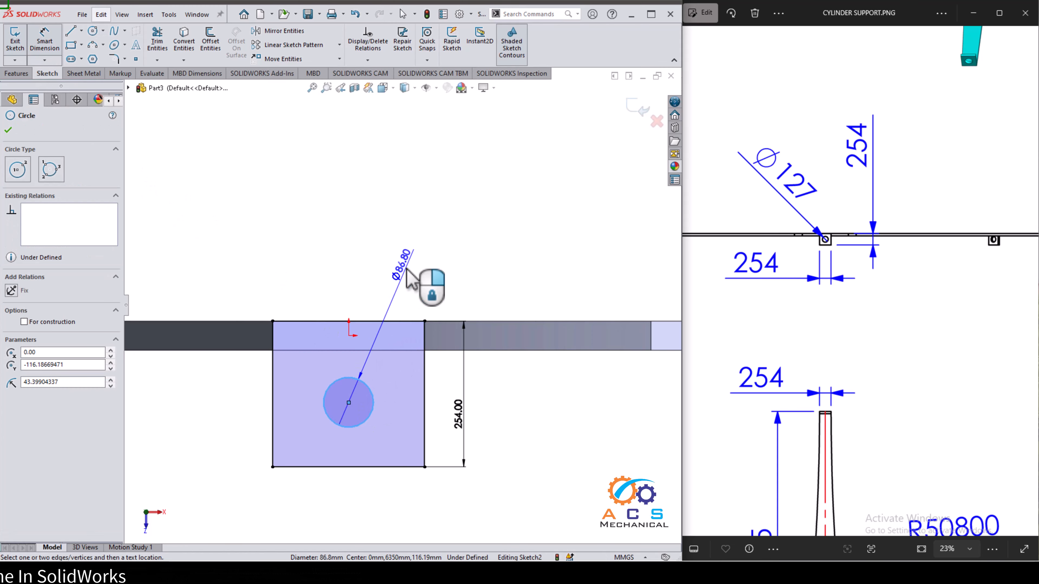
pyautogui.click(408, 278)
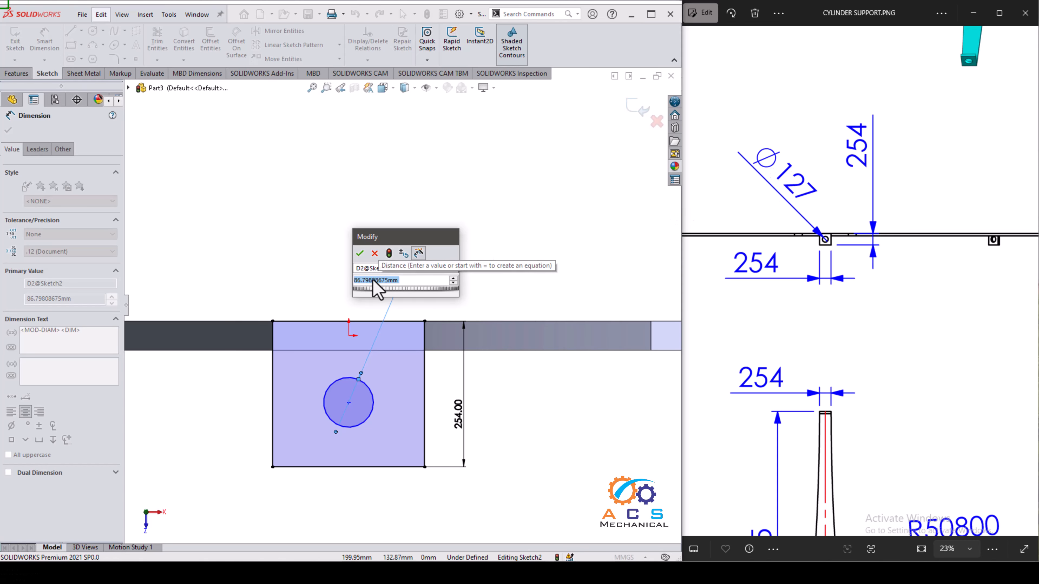
pyautogui.write('127')
pyautogui.press('Return')
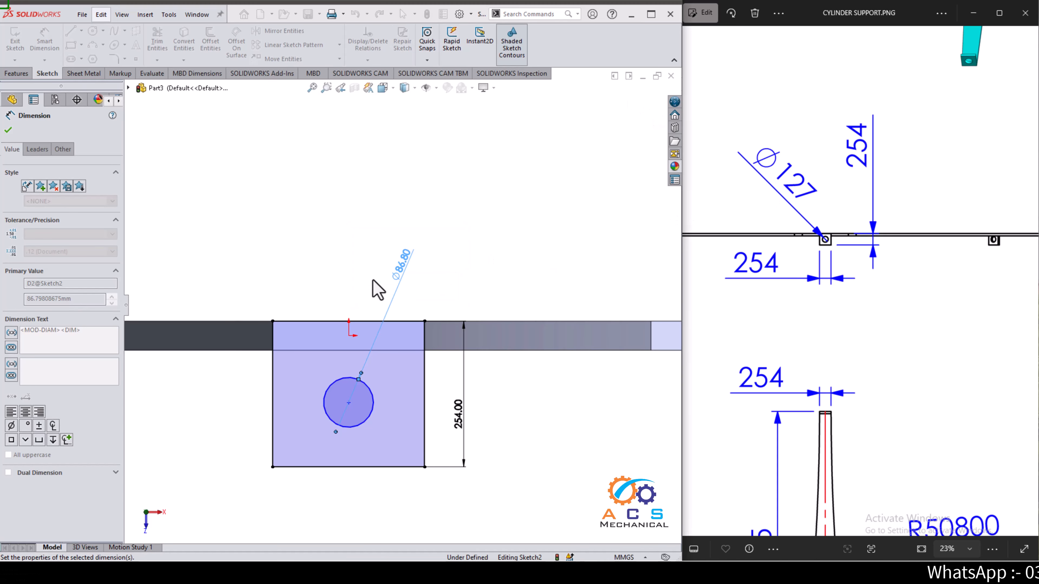
pyautogui.rightClick(476, 287)
pyautogui.click(495, 302)
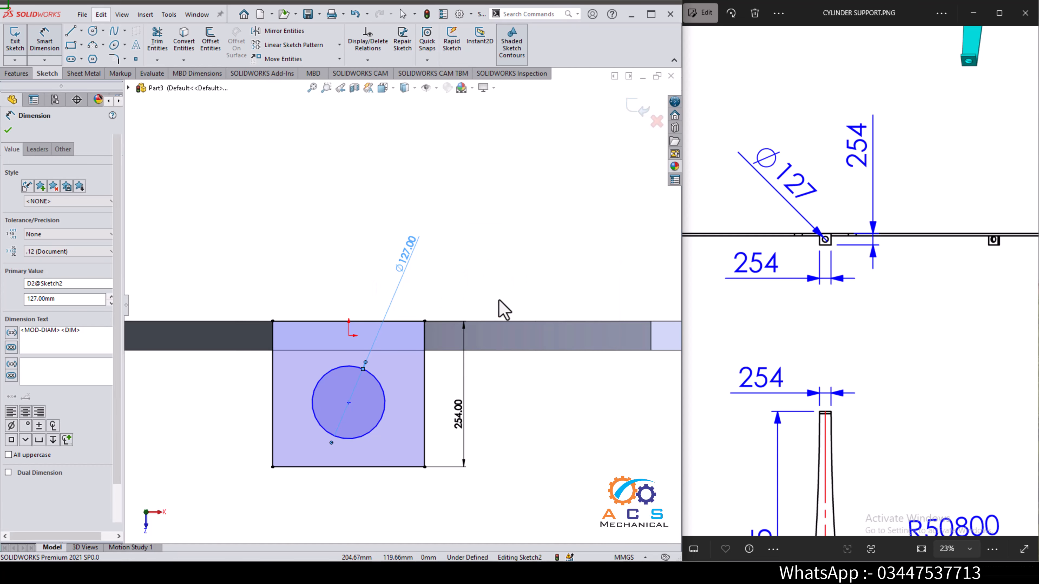
# - Add a horizontal relation between the circle's center and the midpoint of the rectangle's right edge
pyautogui.click(350, 338)
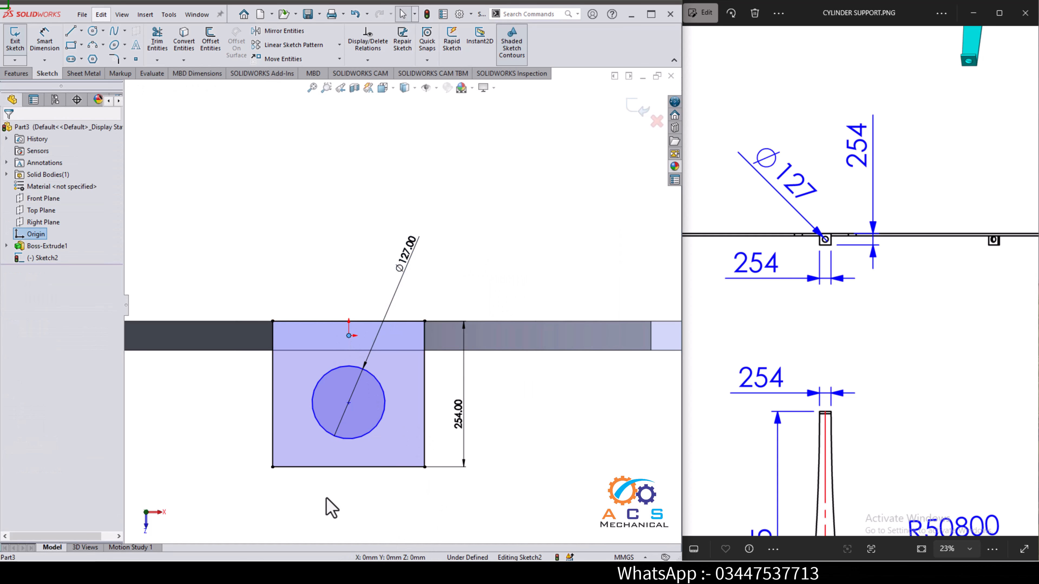
pyautogui.keyDown('ctrl'); pyautogui.click(348, 402); pyautogui.keyUp('ctrl')
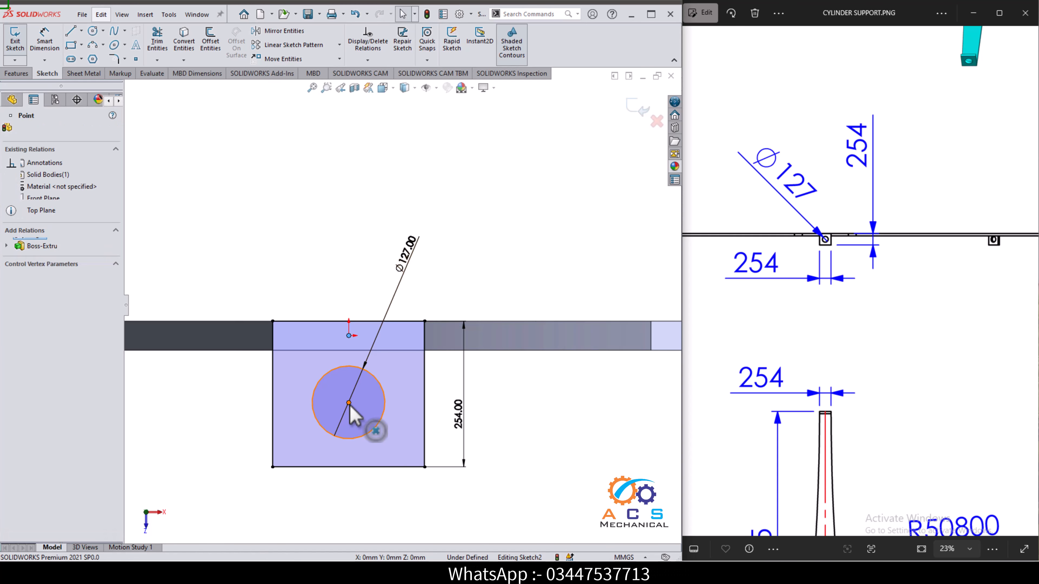
pyautogui.click(542, 421)
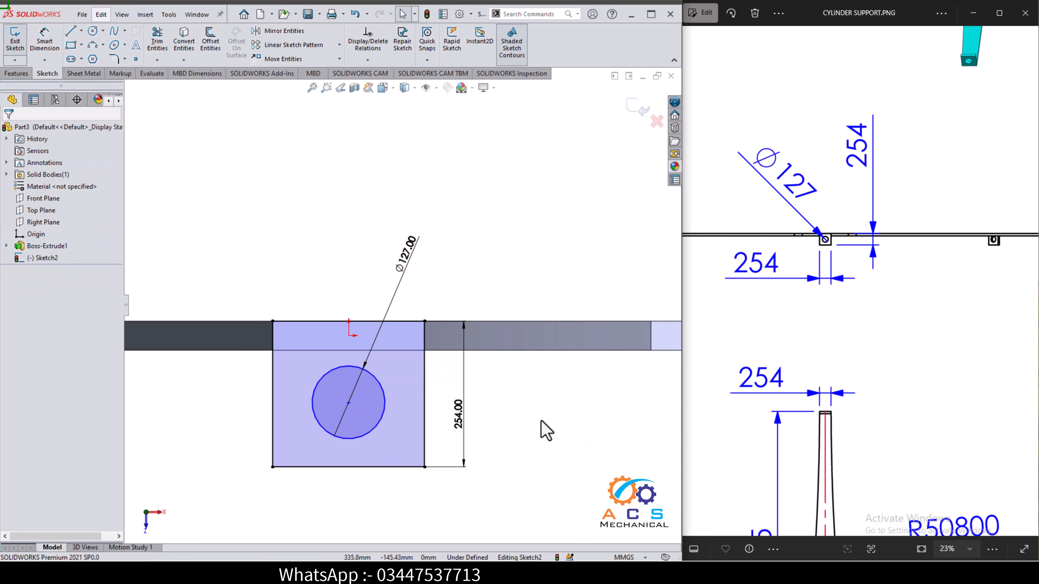
pyautogui.click(425, 395)
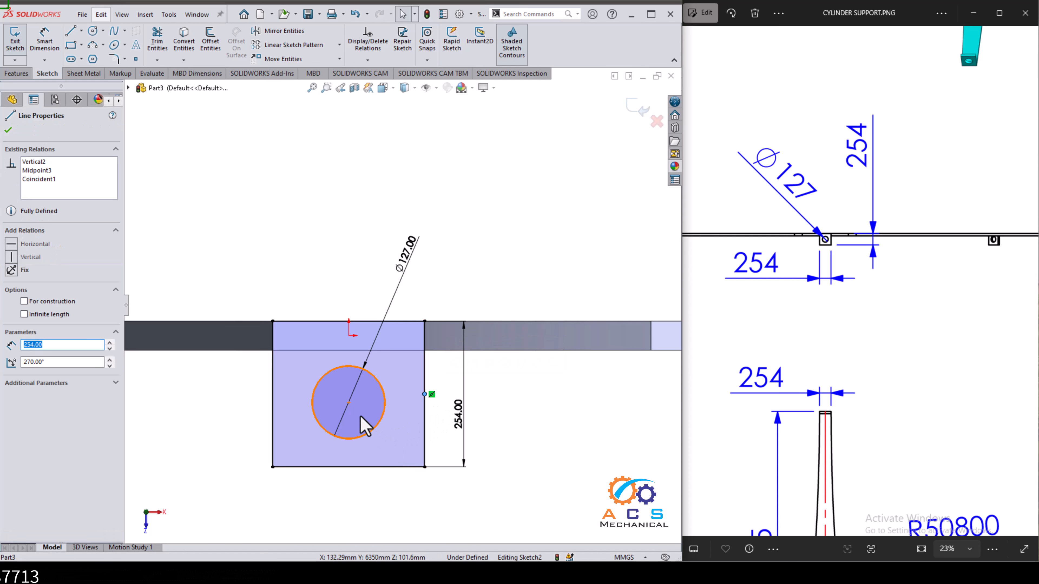
pyautogui.keyDown('ctrl'); pyautogui.click(350, 404); pyautogui.keyUp('ctrl')
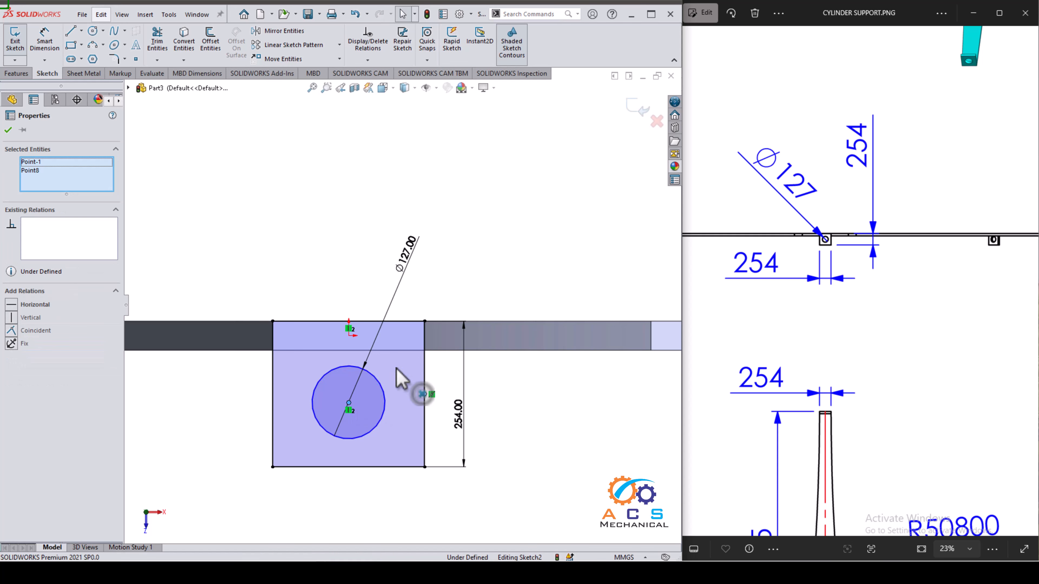
pyautogui.click(383, 360)
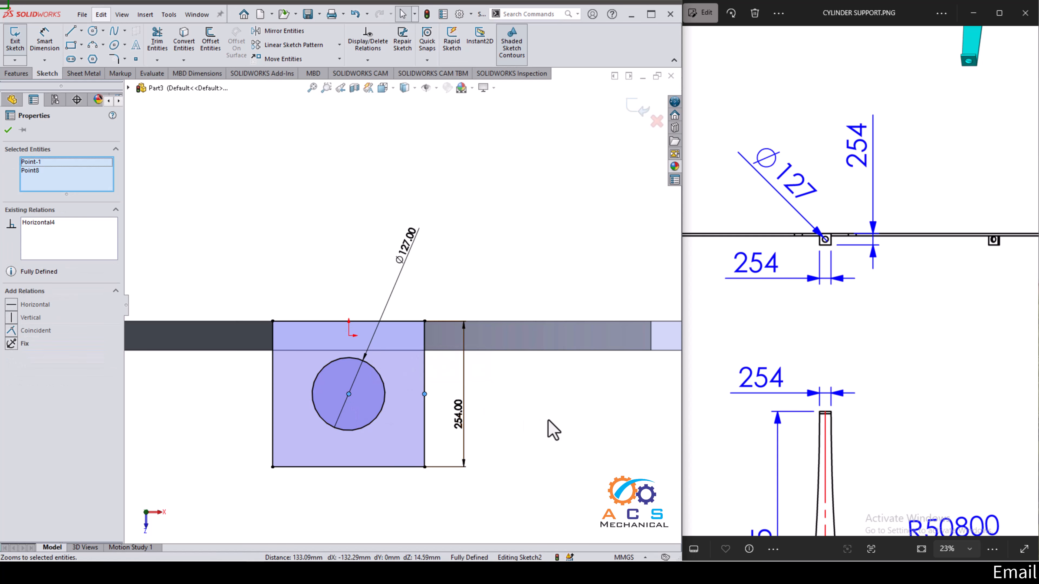
pyautogui.click(550, 429)
# - Exit the sketch and start a boss extrude of the lug profile with the 50.8 mm blind depth given in the reference drawing
pyautogui.press('z')
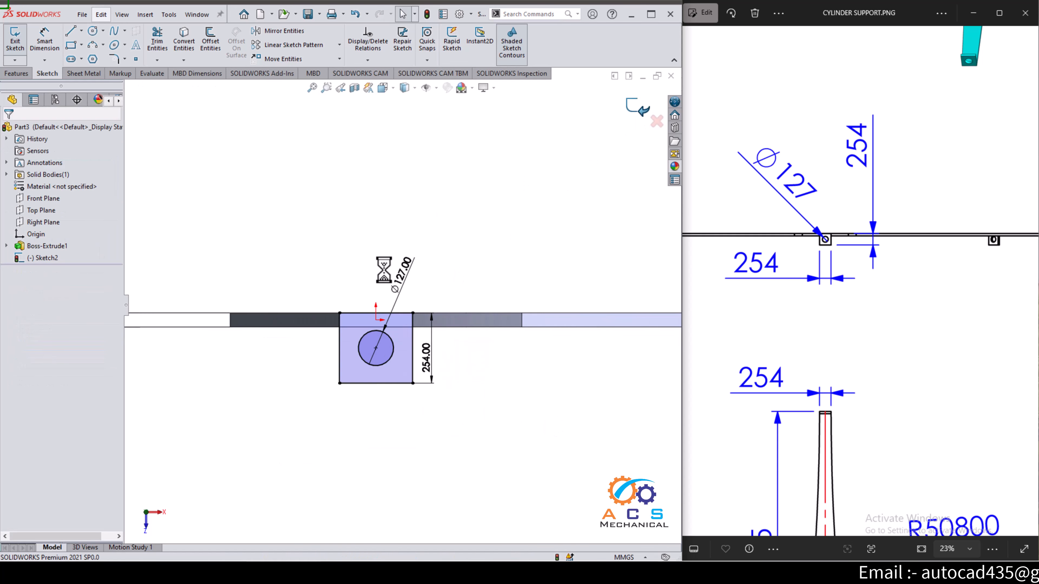
pyautogui.scroll(3, 446, 377)
pyautogui.moveTo(456, 395); pyautogui.dragTo(484, 338, button='middle')
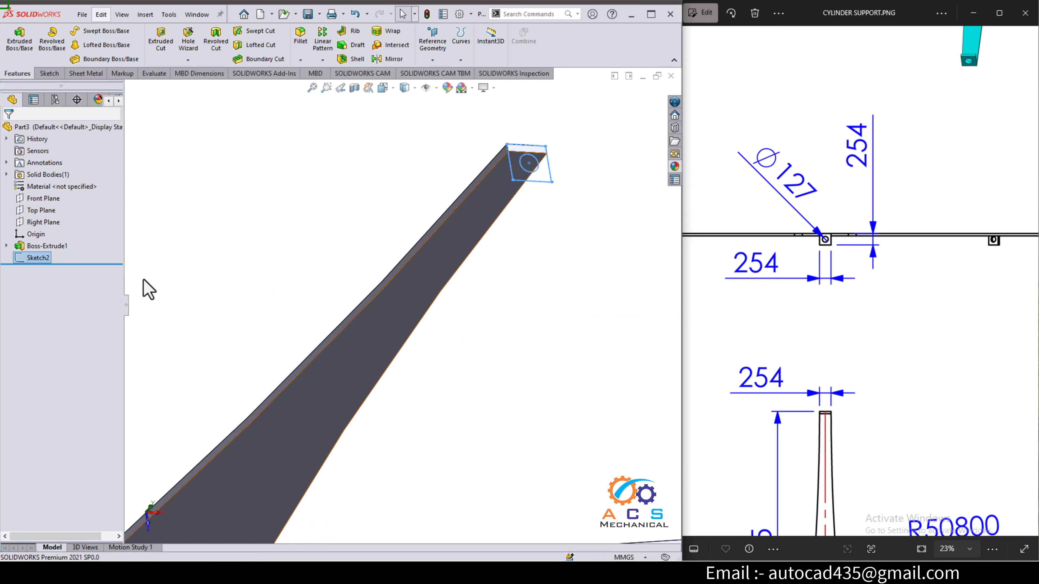
pyautogui.click(19, 39)
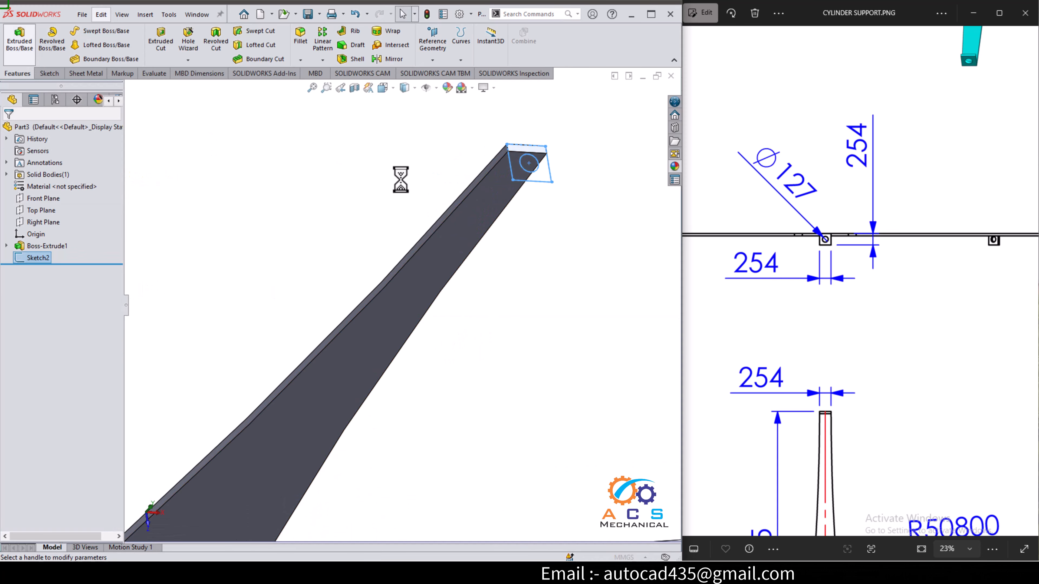
pyautogui.moveTo(978, 369)
pyautogui.mouseDown()
pyautogui.moveTo(928, 341)
pyautogui.moveTo(791, 301)
pyautogui.mouseUp()
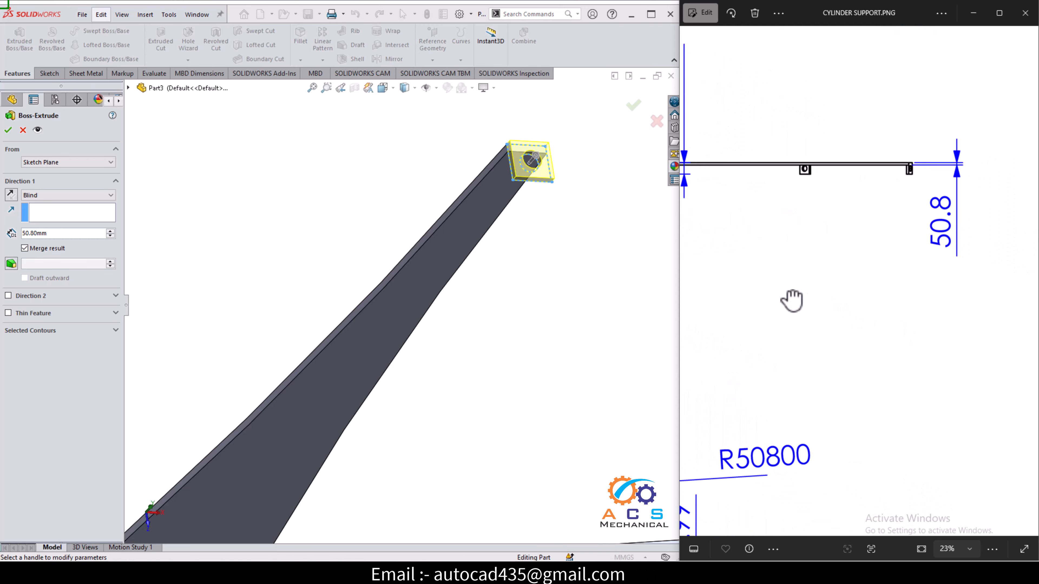
pyautogui.moveTo(909, 378)
pyautogui.mouseDown()
pyautogui.moveTo(846, 282)
pyautogui.moveTo(728, 374)
pyautogui.mouseUp()
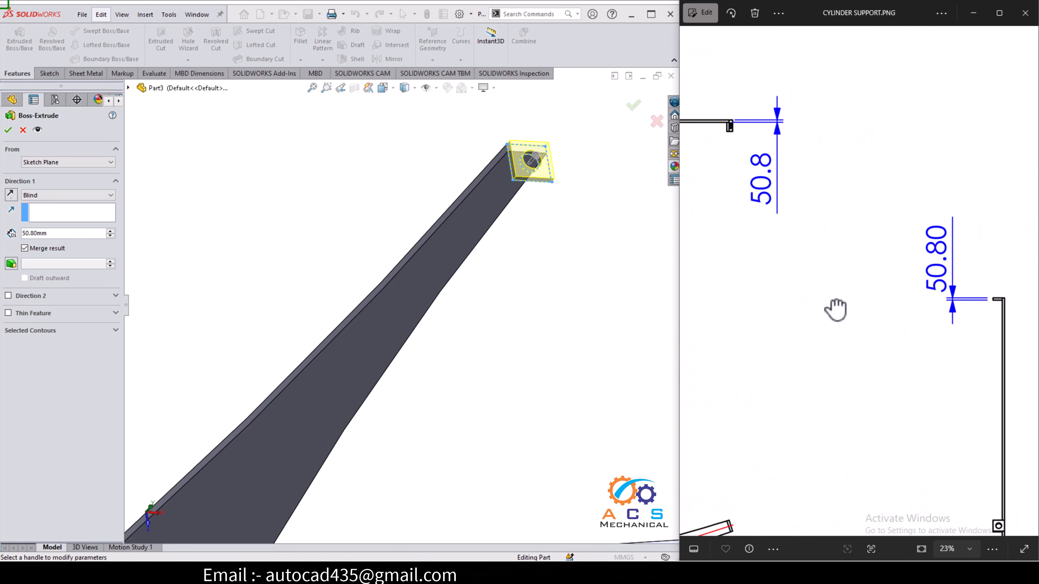
pyautogui.moveTo(835, 310); pyautogui.dragTo(794, 312)
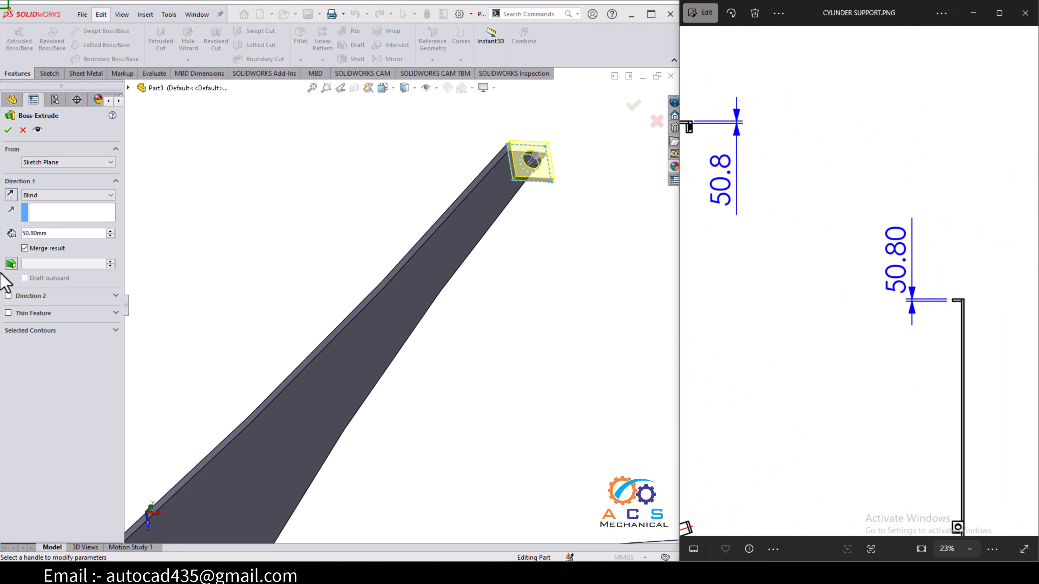
pyautogui.click(32, 233)
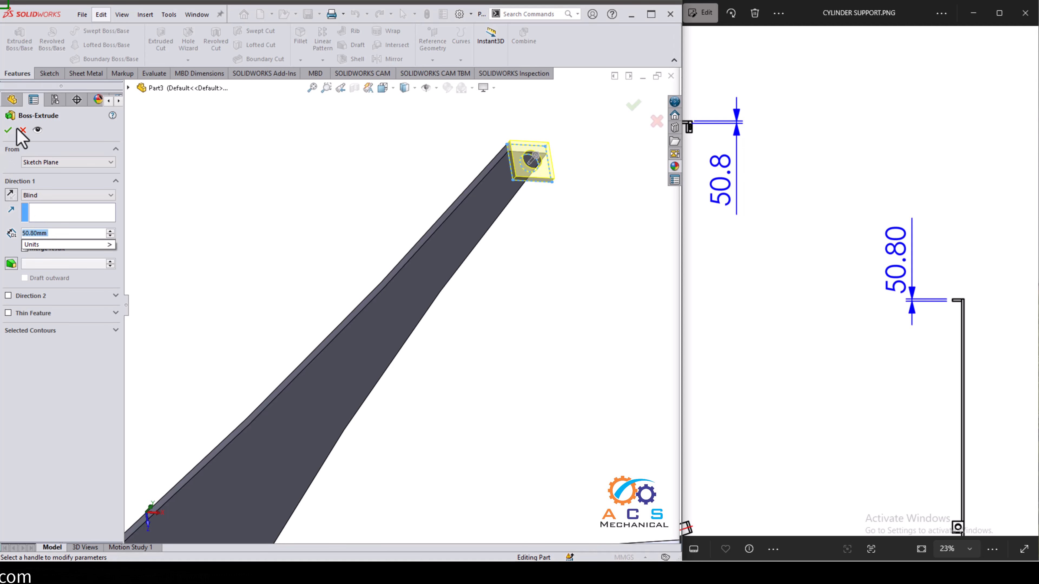
# - Reverse the lug's extrusion direction so it runs back under the arm, and accept the extrude
pyautogui.moveTo(390, 201); pyautogui.dragTo(442, 223, button='middle')
pyautogui.scroll(3, 371, 243)
pyautogui.scroll(-2, 671, 292)
pyautogui.moveTo(671, 292); pyautogui.dragTo(663, 292, button='middle')
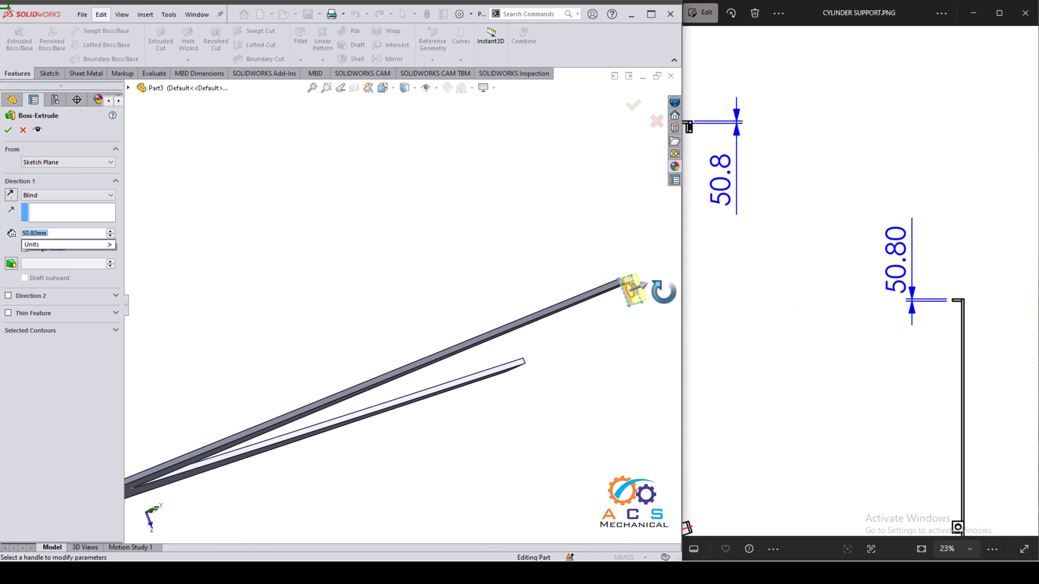
pyautogui.scroll(-5, 650, 296)
pyautogui.moveTo(434, 326); pyautogui.dragTo(480, 335, button='middle')
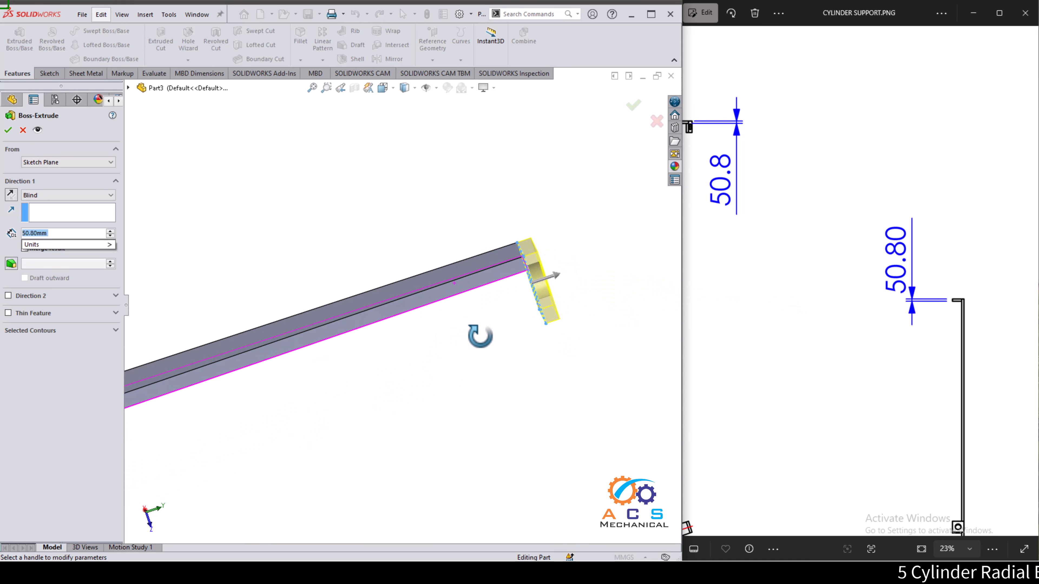
pyautogui.click(11, 195)
pyautogui.click(11, 195)
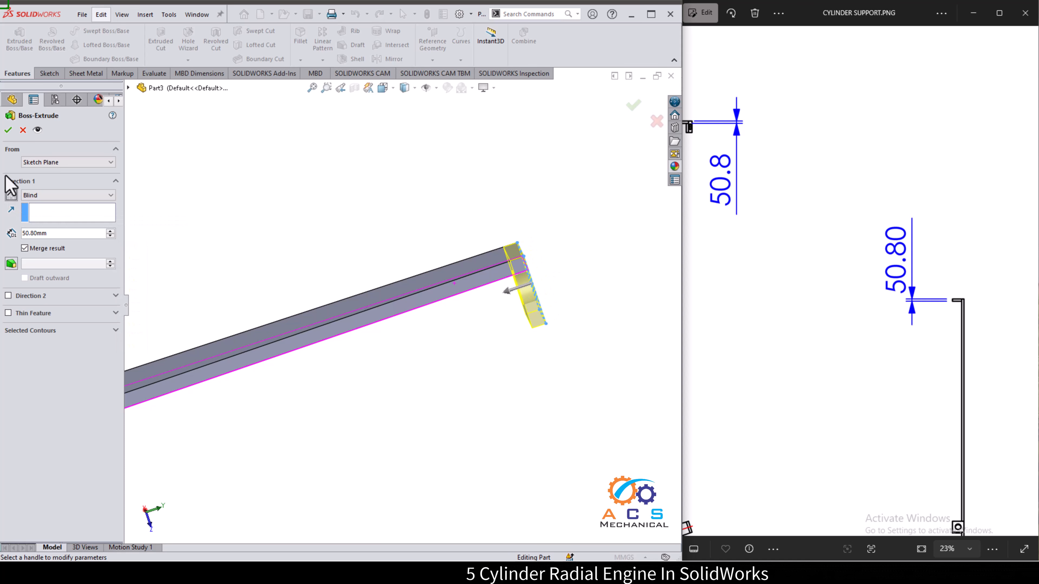
pyautogui.click(8, 129)
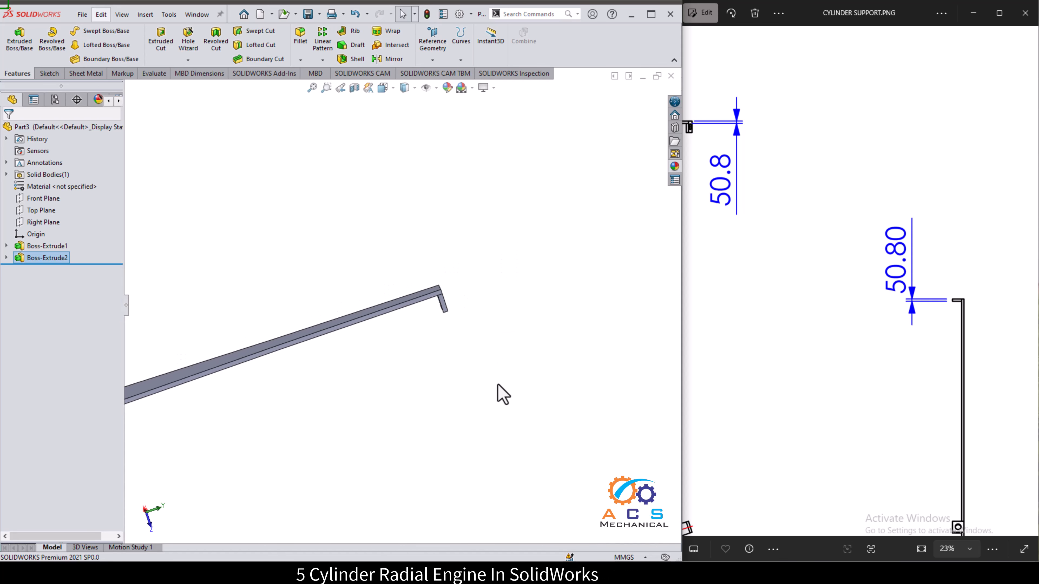
# - Start a sketch on the end face of the neighbouring star arm that has no lug
pyautogui.scroll(5, 496, 395)
pyautogui.moveTo(413, 421); pyautogui.dragTo(332, 354, button='middle')
pyautogui.scroll(-4, 264, 296)
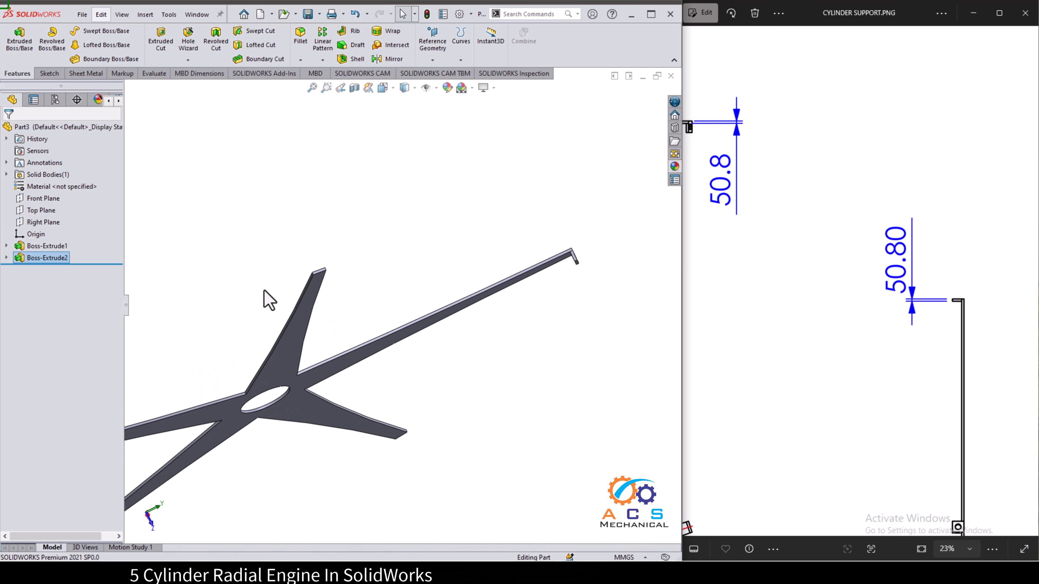
pyautogui.scroll(-4, 308, 262)
pyautogui.scroll(-1, 390, 305)
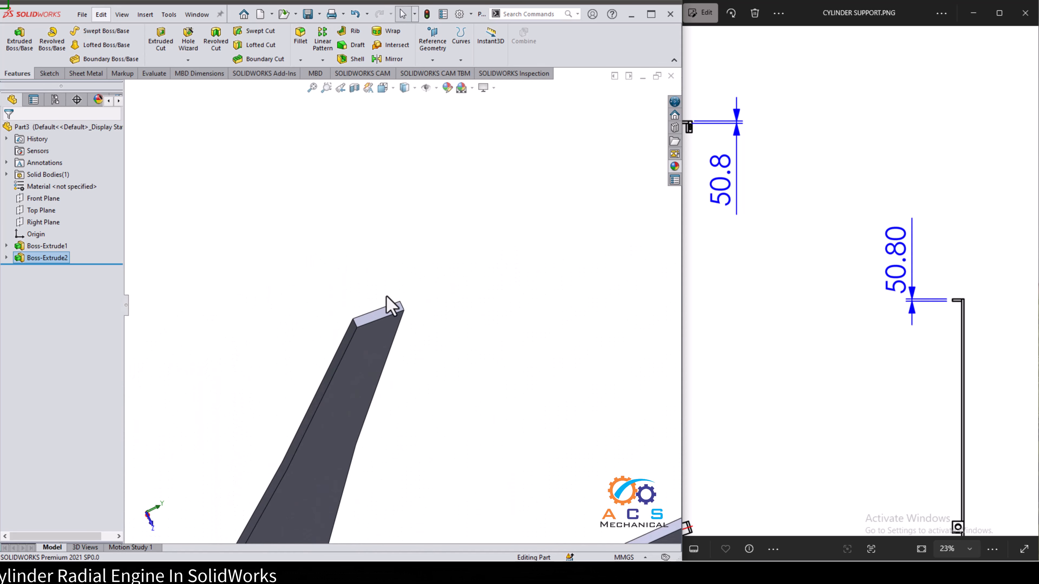
pyautogui.click(388, 315)
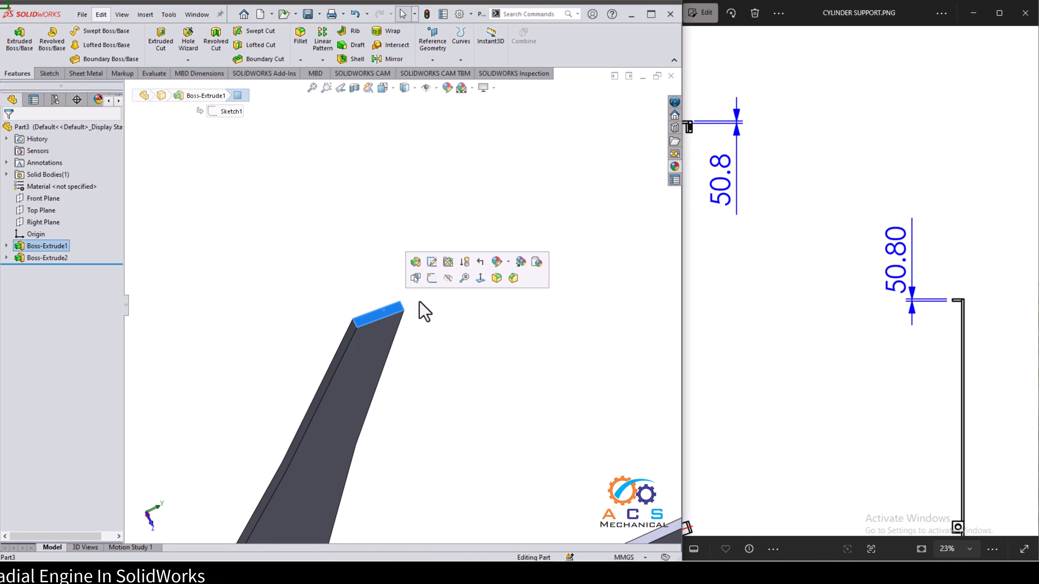
pyautogui.click(431, 278)
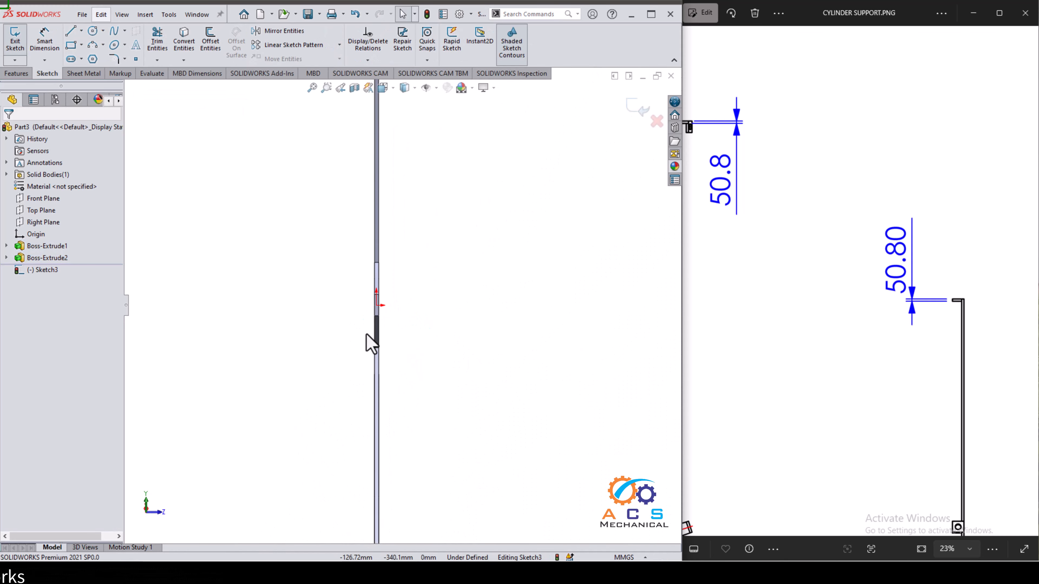
# - Draw a corner rectangle about 244 mm wide and 271 mm high from the corner of the arm's end face, and leave the command
pyautogui.scroll(-5, 367, 334)
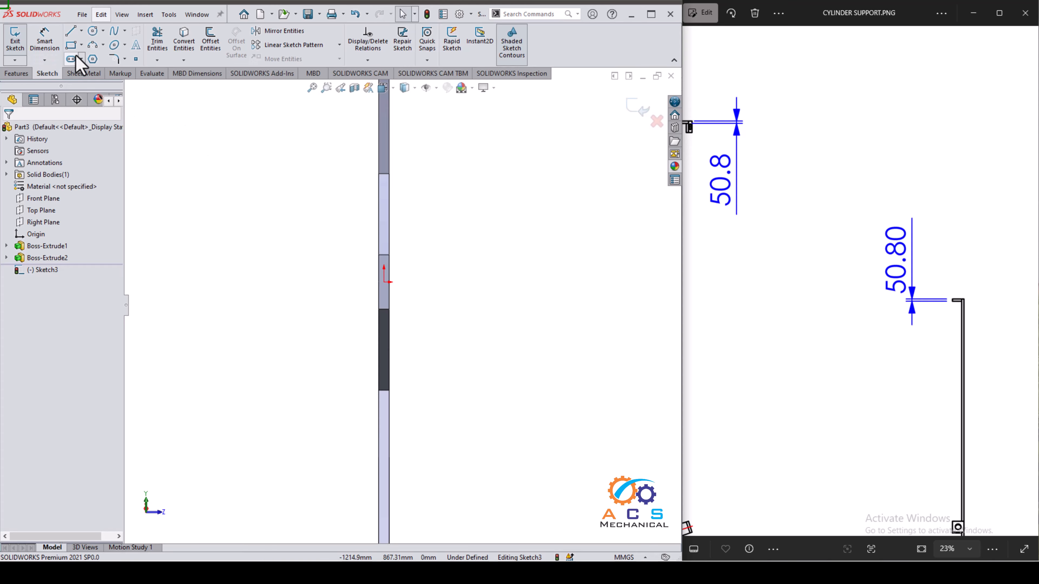
pyautogui.click(71, 45)
pyautogui.scroll(-5, 385, 272)
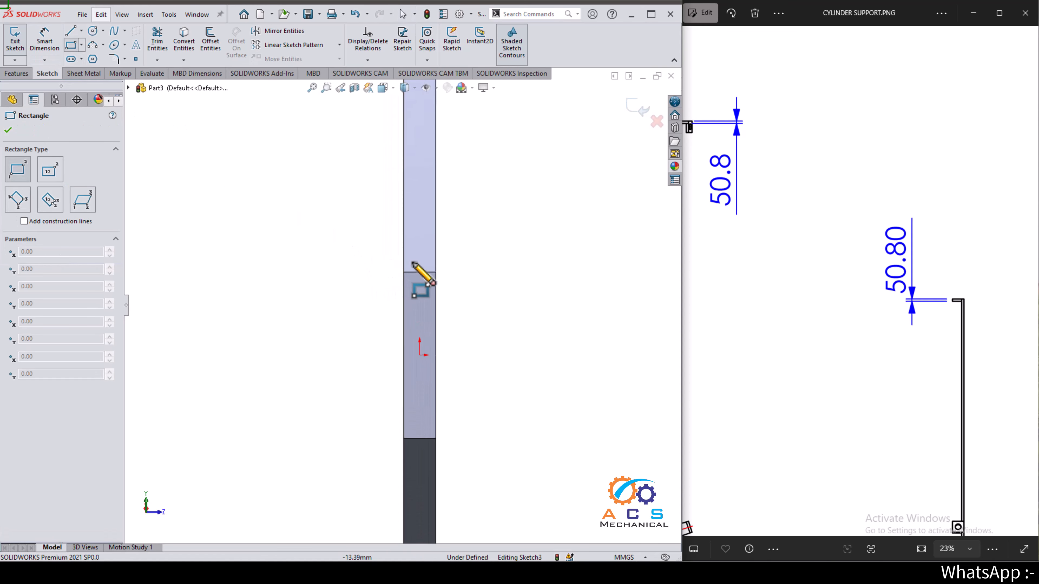
pyautogui.click(403, 273)
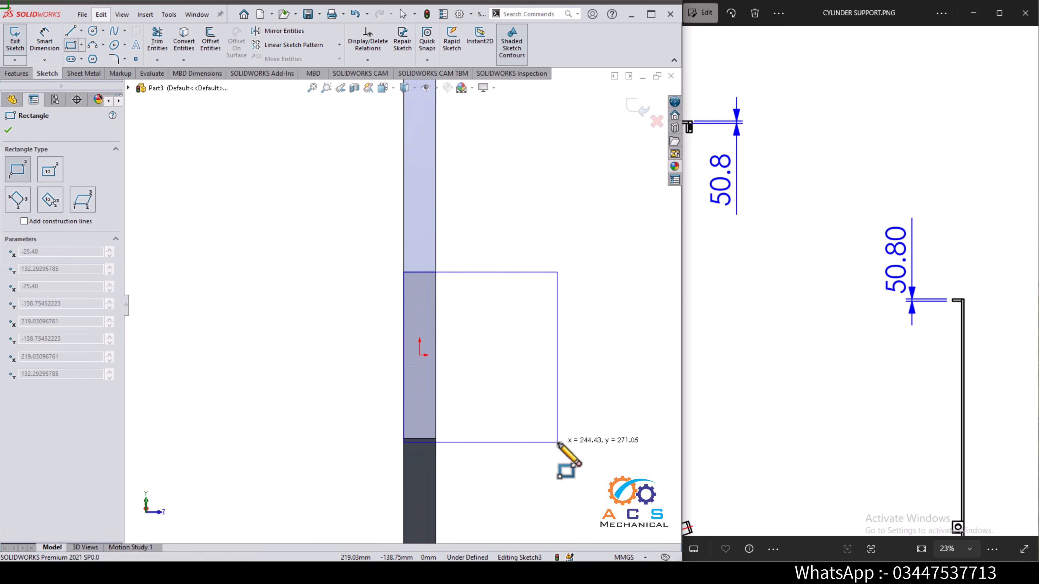
pyautogui.click(557, 442)
pyautogui.rightClick(481, 366)
pyautogui.click(501, 387)
pyautogui.scroll(-2, 579, 406)
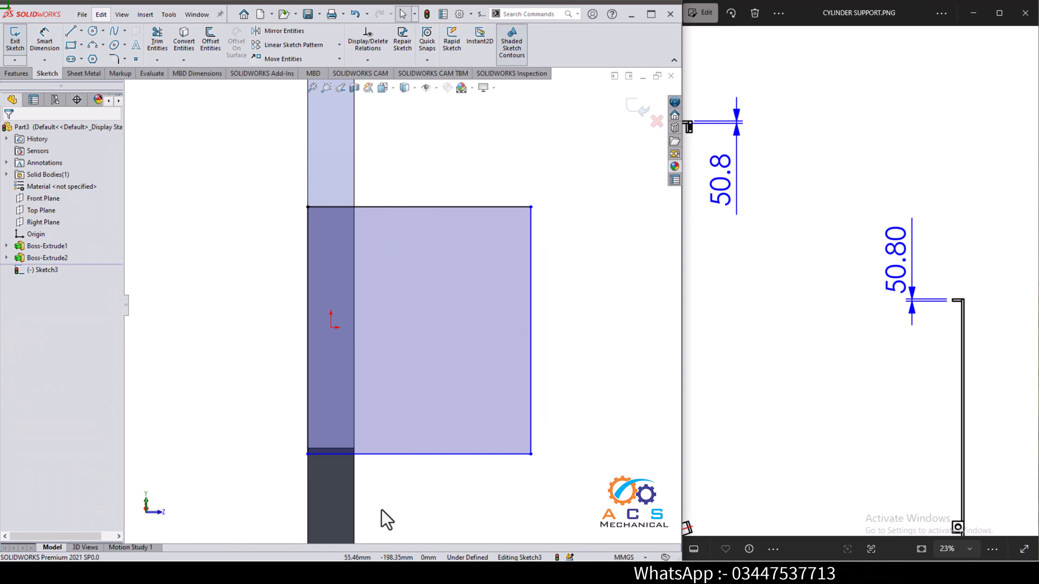
# - Make the rectangle's lower edge coincident with the lower corner vertex of the arm's end face
pyautogui.click(403, 459)
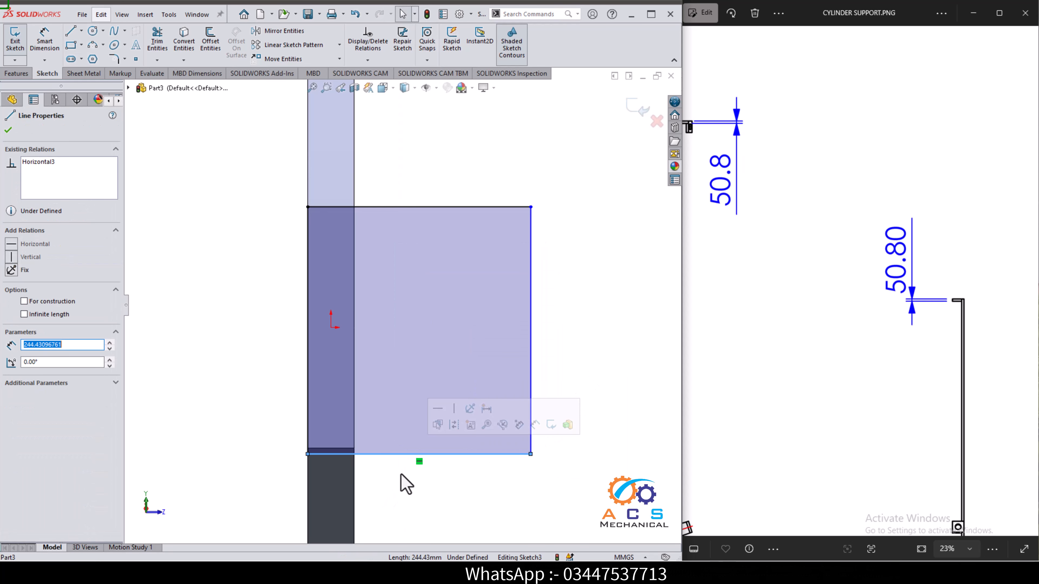
pyautogui.keyDown('ctrl'); pyautogui.click(354, 449); pyautogui.keyUp('ctrl')
pyautogui.click(401, 402)
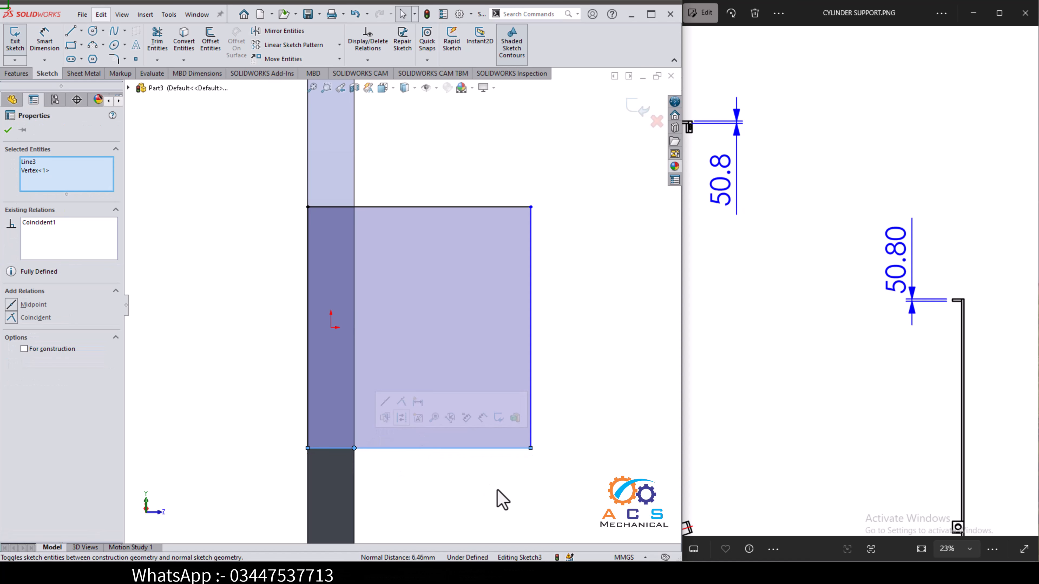
pyautogui.click(503, 499)
# - Dimension the rectangle's width as 254 mm, as given in the reference drawing, and leave the dimension command
pyautogui.scroll(2, 381, 365)
pyautogui.click(44, 39)
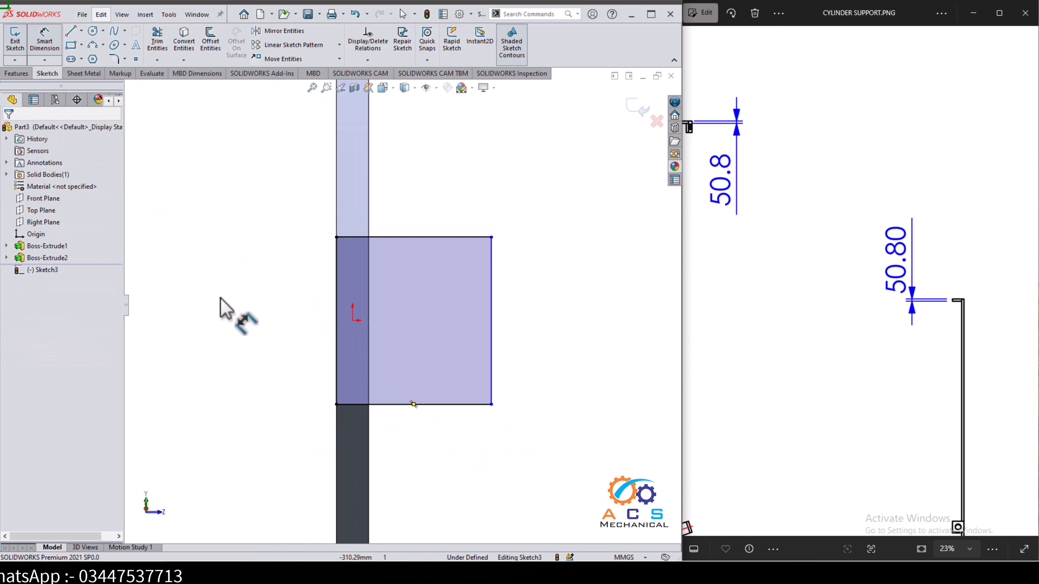
pyautogui.click(432, 405)
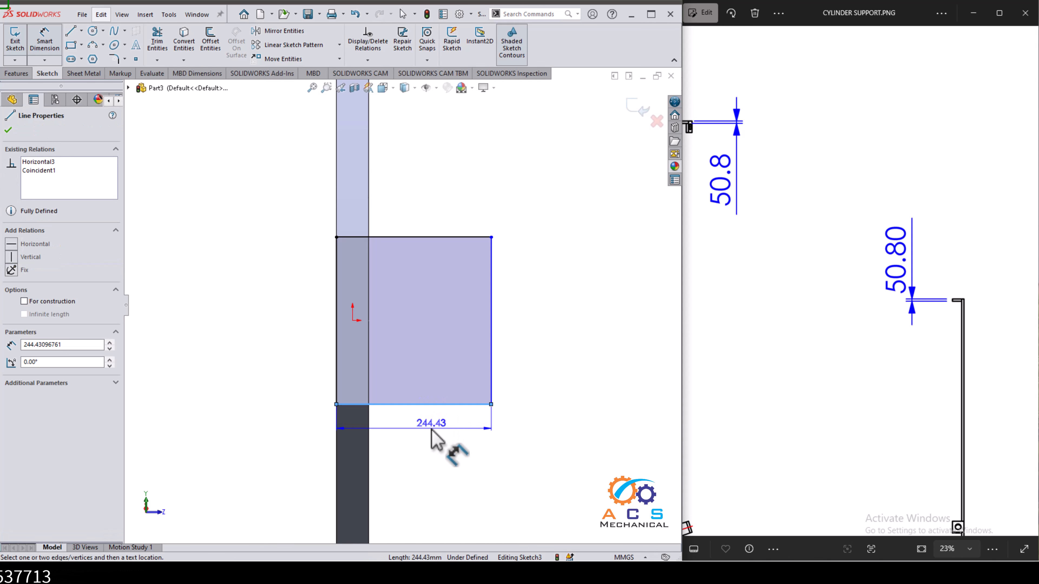
pyautogui.click(440, 429)
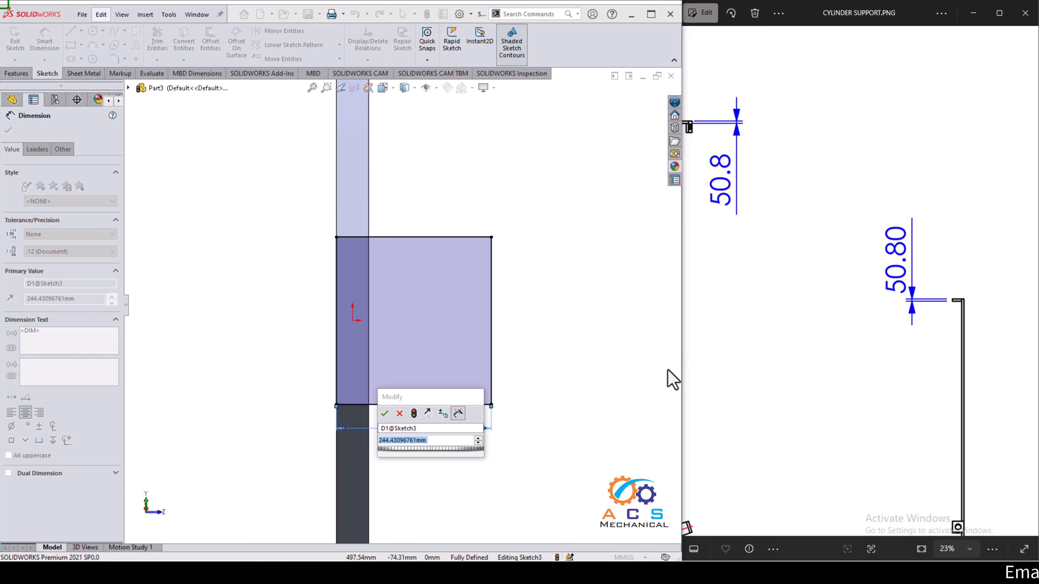
pyautogui.click(776, 301)
pyautogui.moveTo(763, 313); pyautogui.dragTo(953, 364)
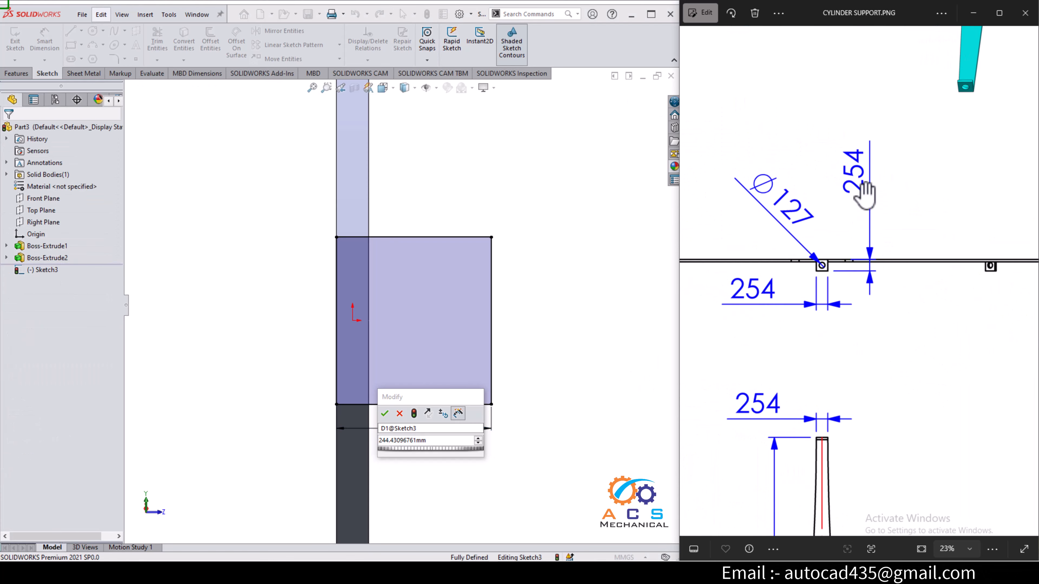
pyautogui.click(409, 442)
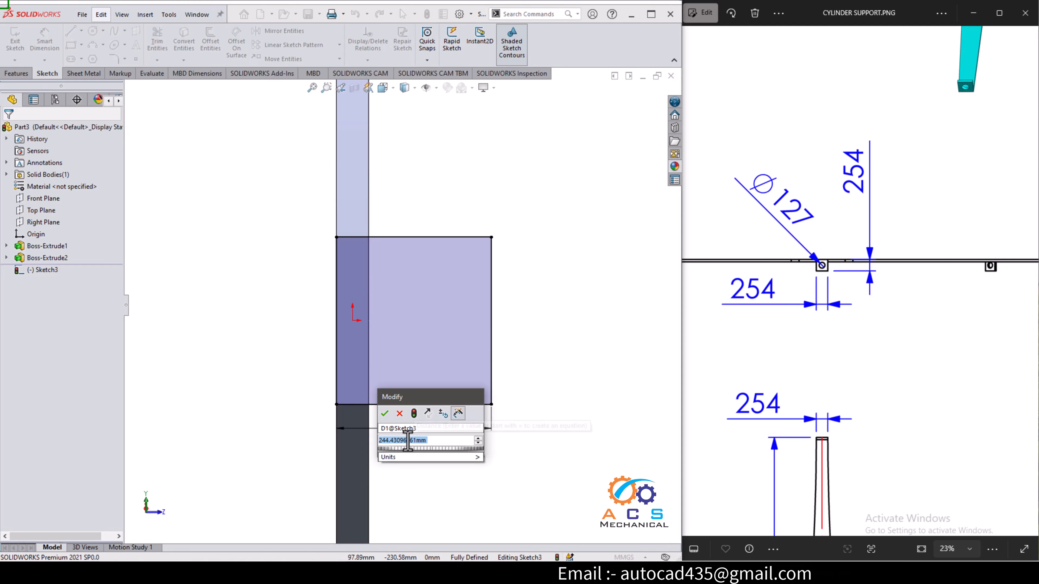
pyautogui.write('254')
pyautogui.press('Return')
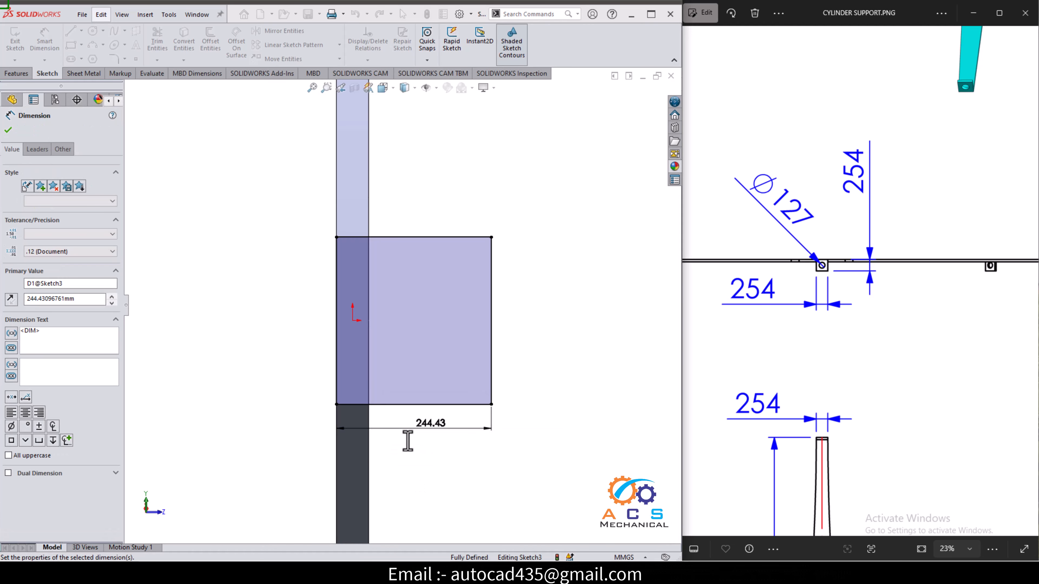
pyautogui.rightClick(558, 304)
pyautogui.click(586, 338)
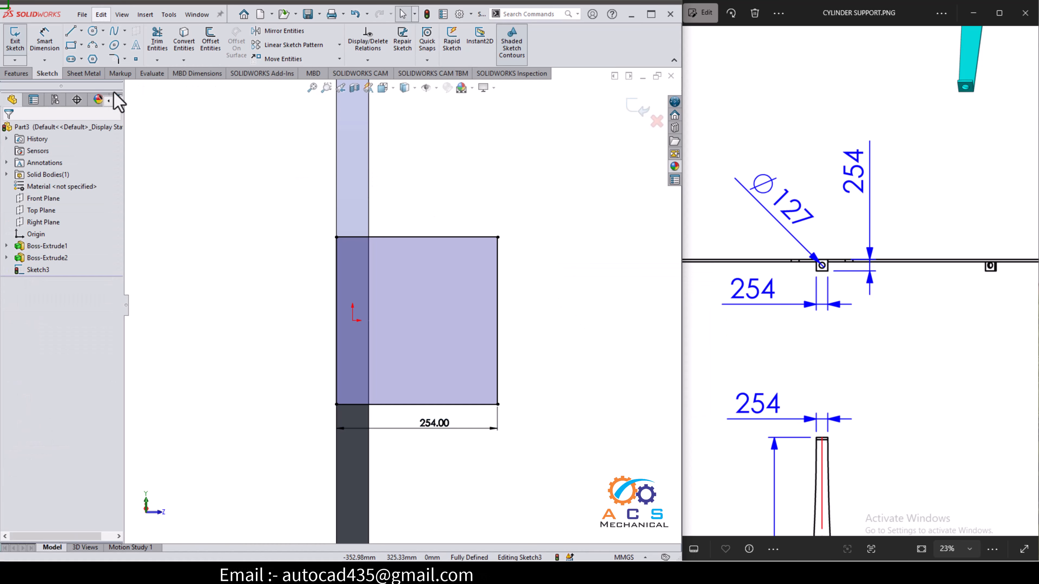
# - Draw a circle inside the rectangle level with the origin, dimension its diameter as 127 mm, and leave the dimension command
pyautogui.click(93, 31)
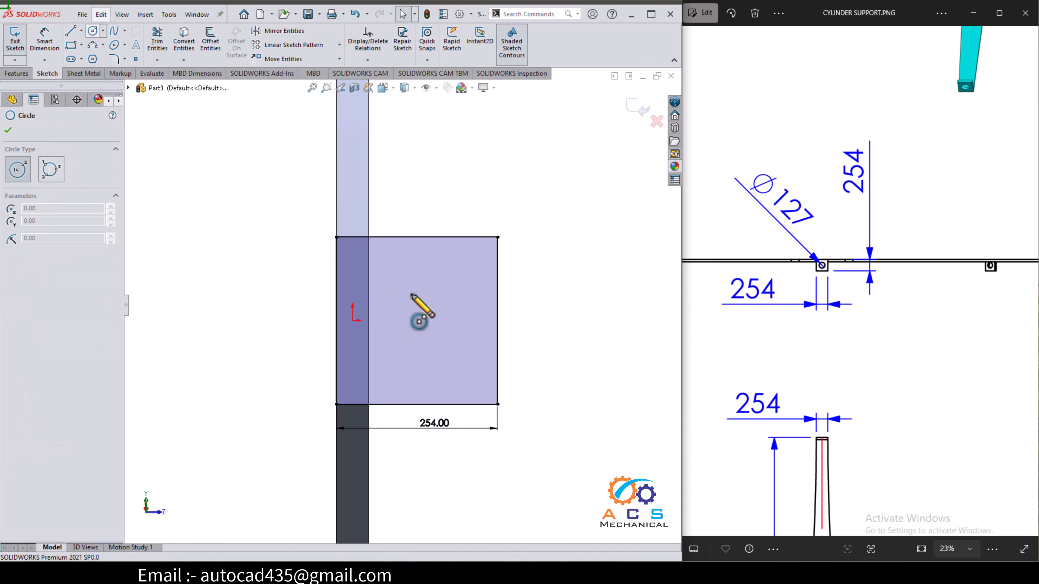
pyautogui.click(417, 320)
pyautogui.click(437, 327)
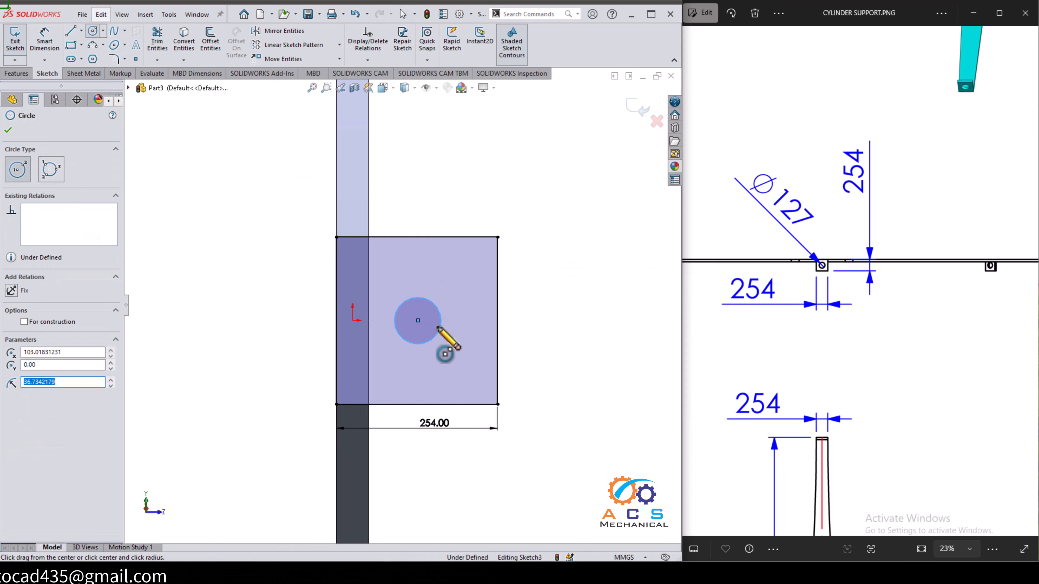
pyautogui.click(45, 37)
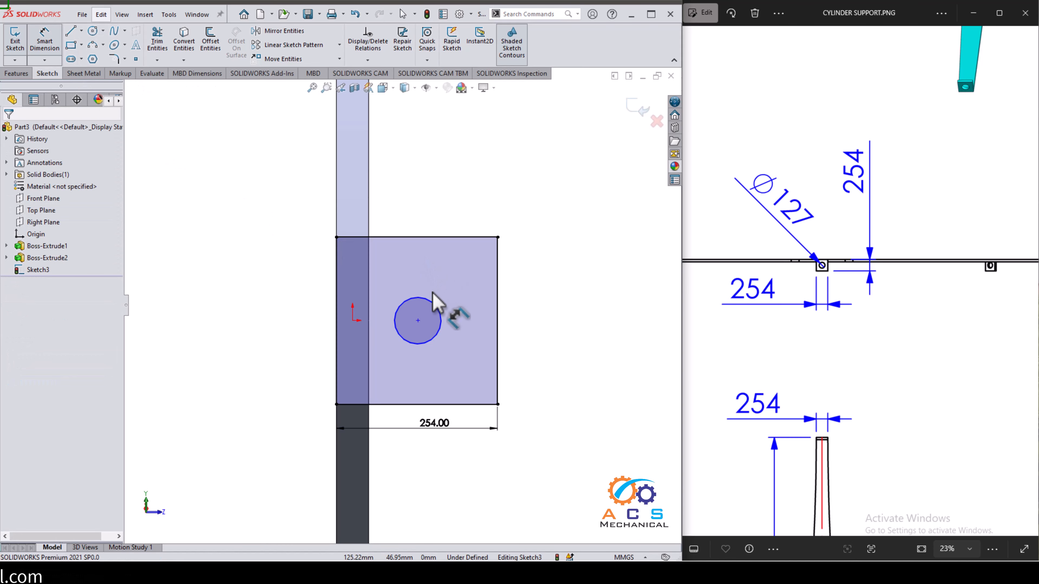
pyautogui.click(429, 300)
pyautogui.click(549, 272)
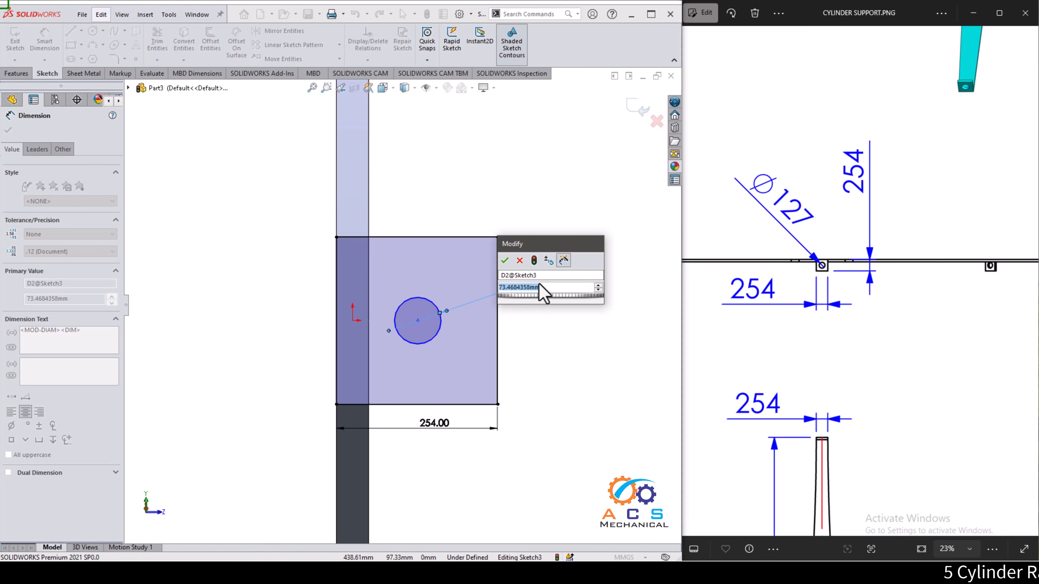
pyautogui.write('12')
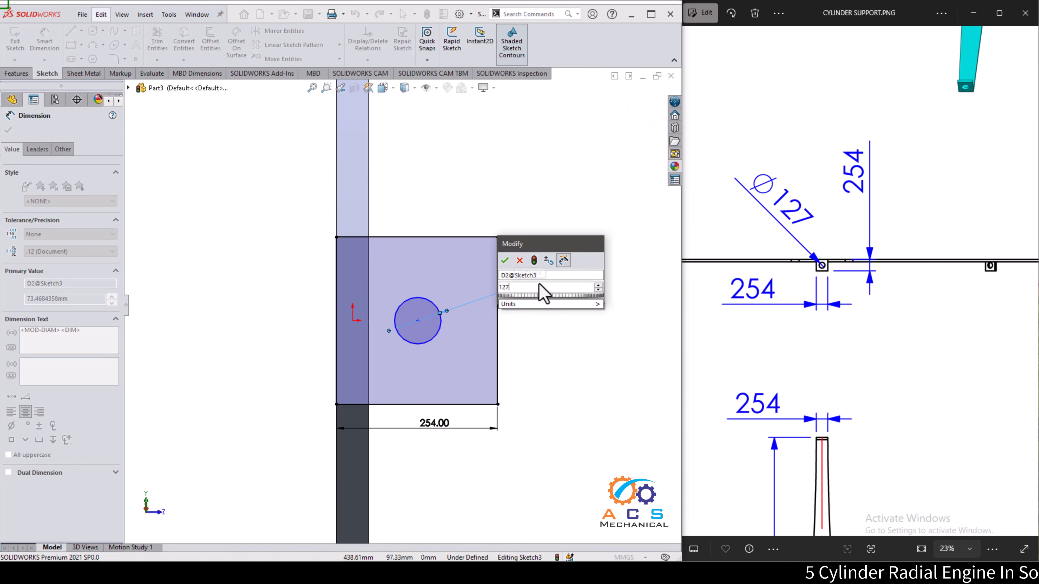
pyautogui.write('7')
pyautogui.press('Return')
pyautogui.rightClick(561, 313)
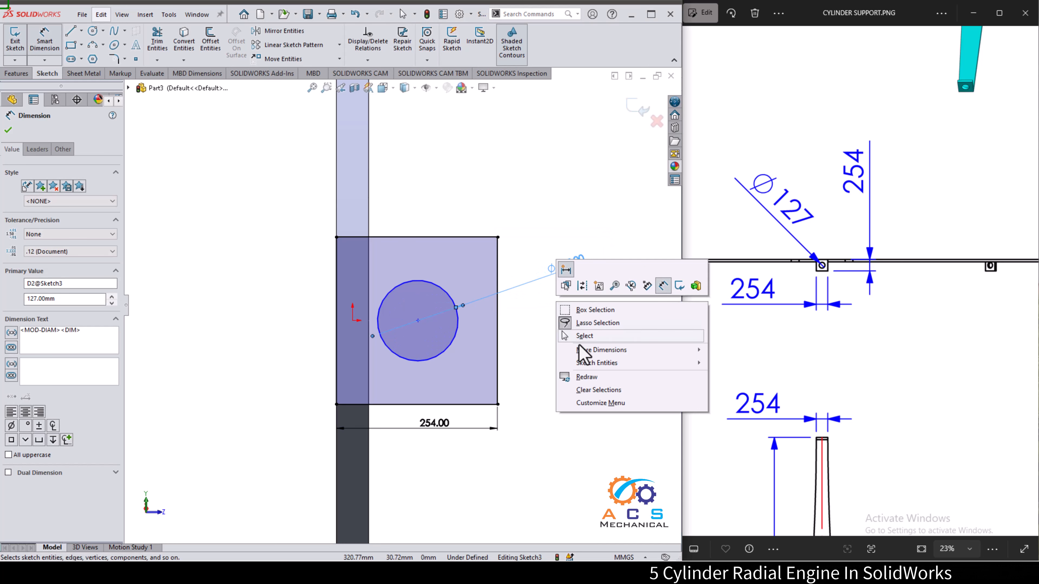
pyautogui.click(583, 336)
# - Center the circle with a horizontal relation to the origin and a vertical relation to the midpoint of the rectangle's top edge
pyautogui.click(352, 321)
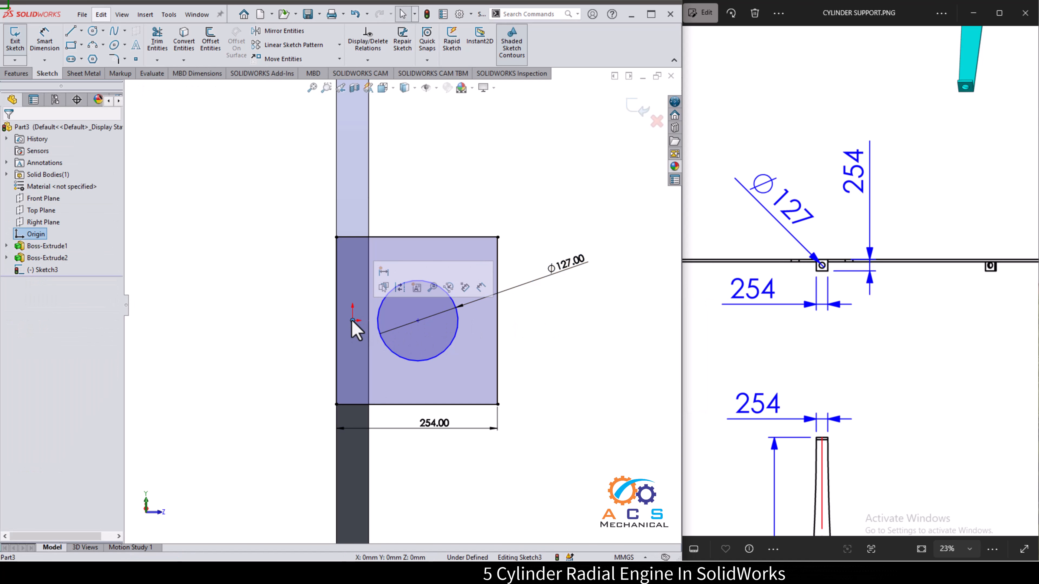
pyautogui.keyDown('ctrl'); pyautogui.click(418, 320); pyautogui.keyUp('ctrl')
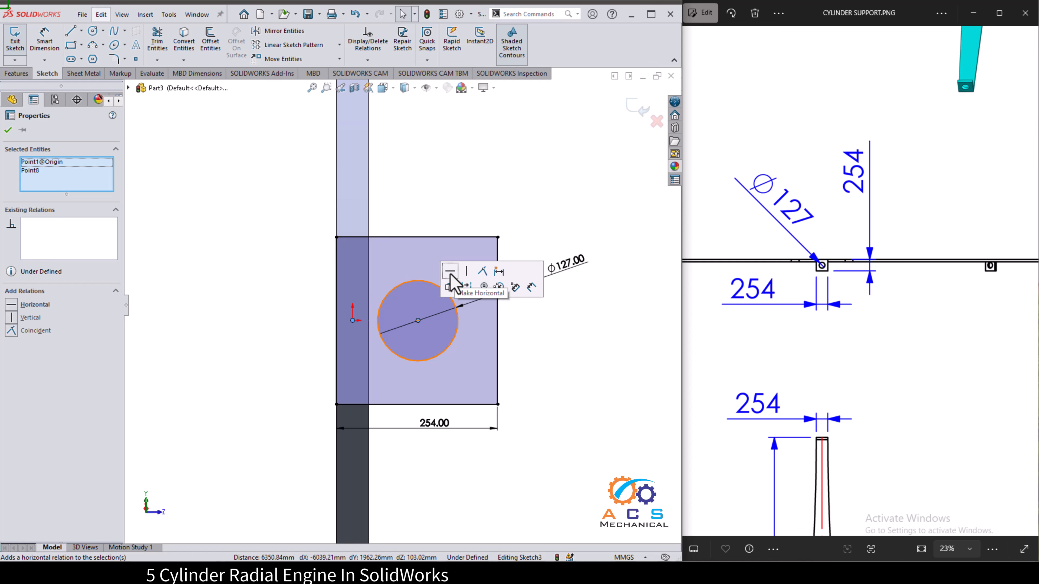
pyautogui.click(574, 338)
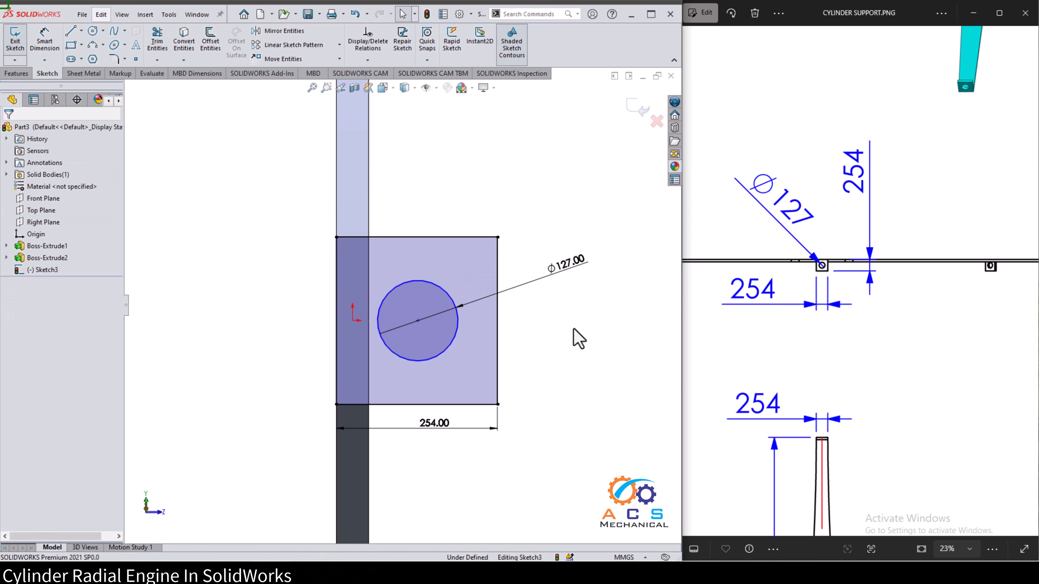
pyautogui.click(416, 237)
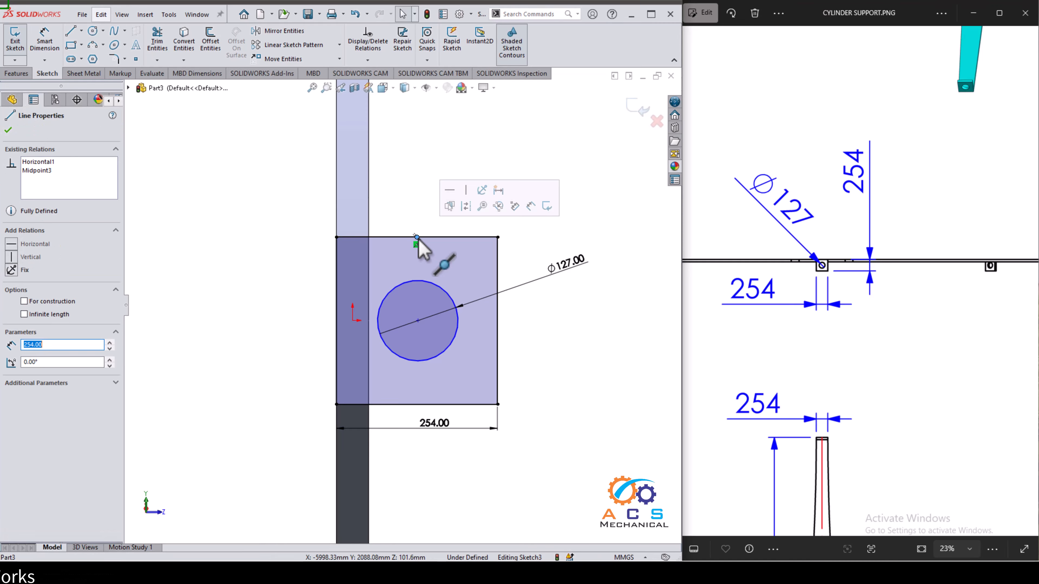
pyautogui.keyDown('ctrl'); pyautogui.click(418, 321); pyautogui.keyUp('ctrl')
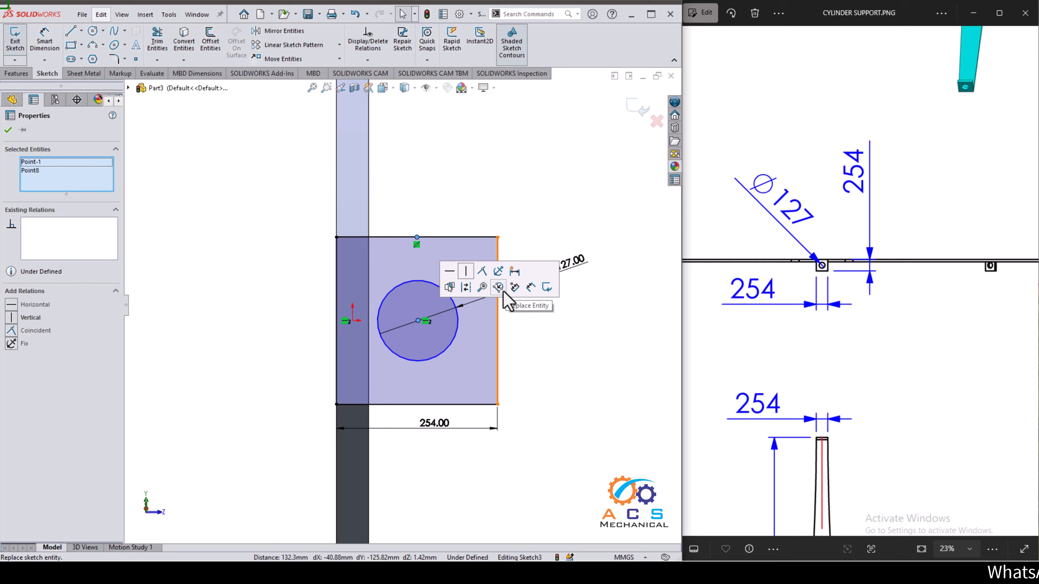
pyautogui.click(465, 272)
pyautogui.click(528, 325)
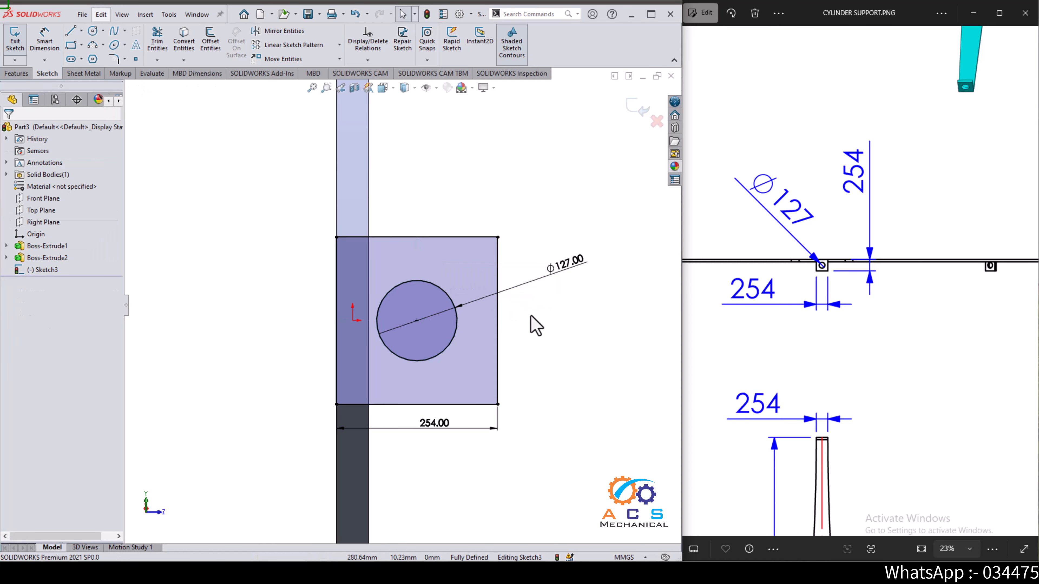
# - Exit the sketch and start a blind boss extrude of the lug profile, keeping the 50.8 mm depth given in the reference drawing
pyautogui.click(637, 108)
pyautogui.moveTo(463, 359)
pyautogui.mouseDown(button='middle')
pyautogui.moveTo(429, 376)
pyautogui.moveTo(352, 364)
pyautogui.mouseUp(button='middle')
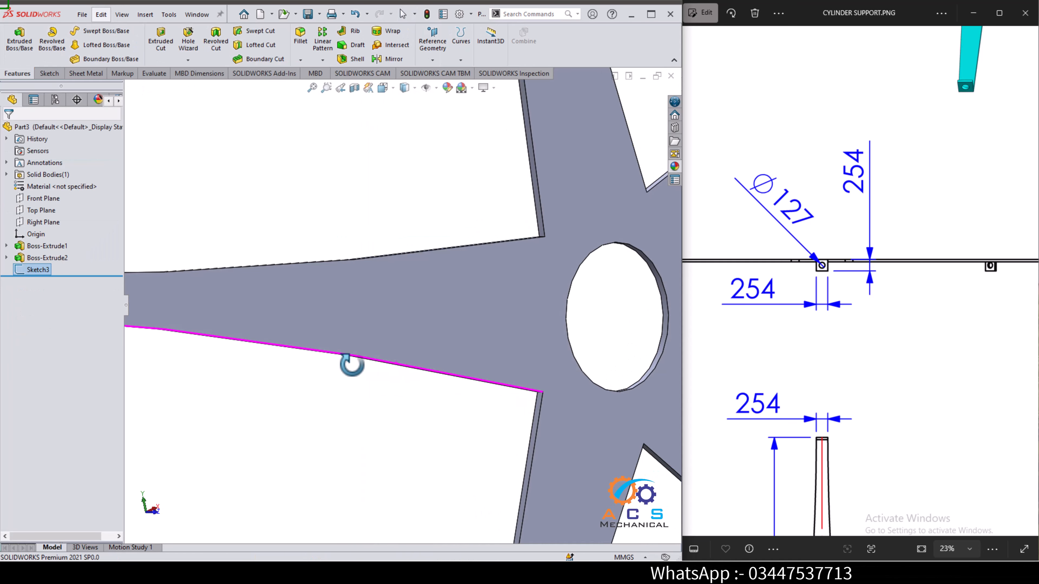
pyautogui.scroll(4, 489, 385)
pyautogui.scroll(-2, 253, 274)
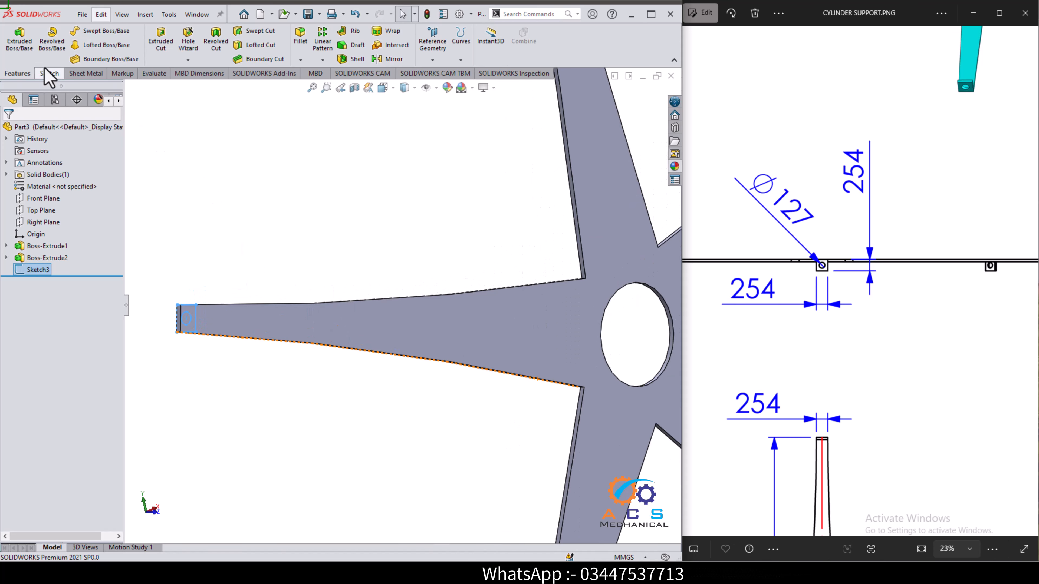
pyautogui.click(20, 41)
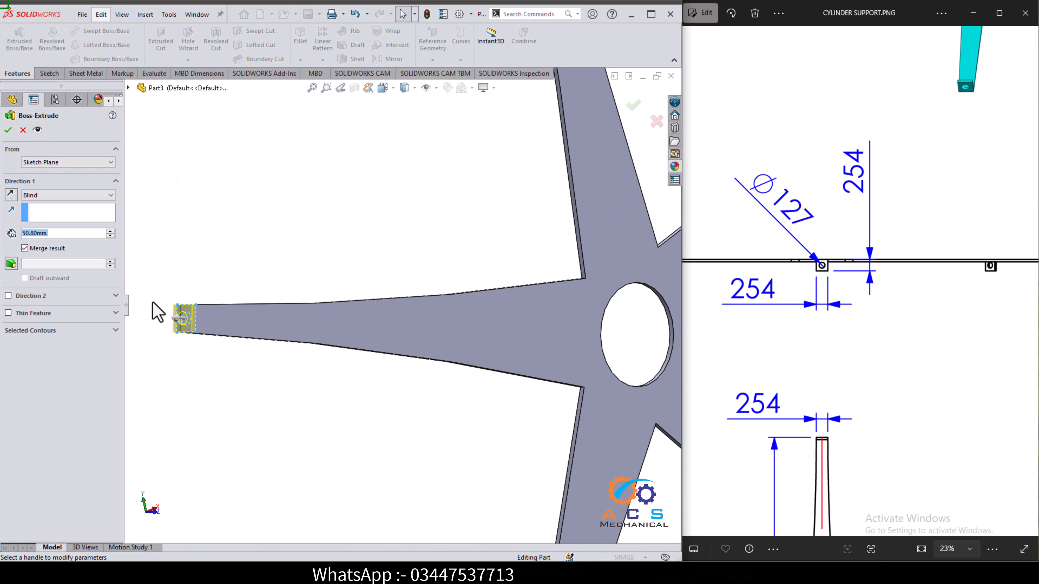
pyautogui.moveTo(892, 338)
pyautogui.mouseDown()
pyautogui.moveTo(883, 352)
pyautogui.moveTo(801, 320)
pyautogui.mouseUp()
pyautogui.moveTo(855, 421); pyautogui.dragTo(746, 212)
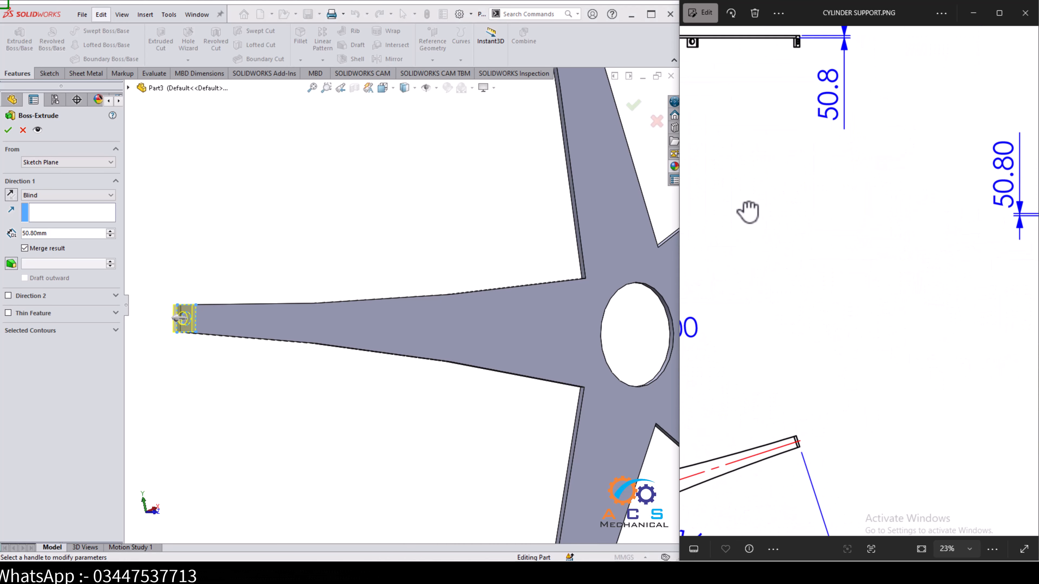
pyautogui.moveTo(962, 267); pyautogui.dragTo(874, 204)
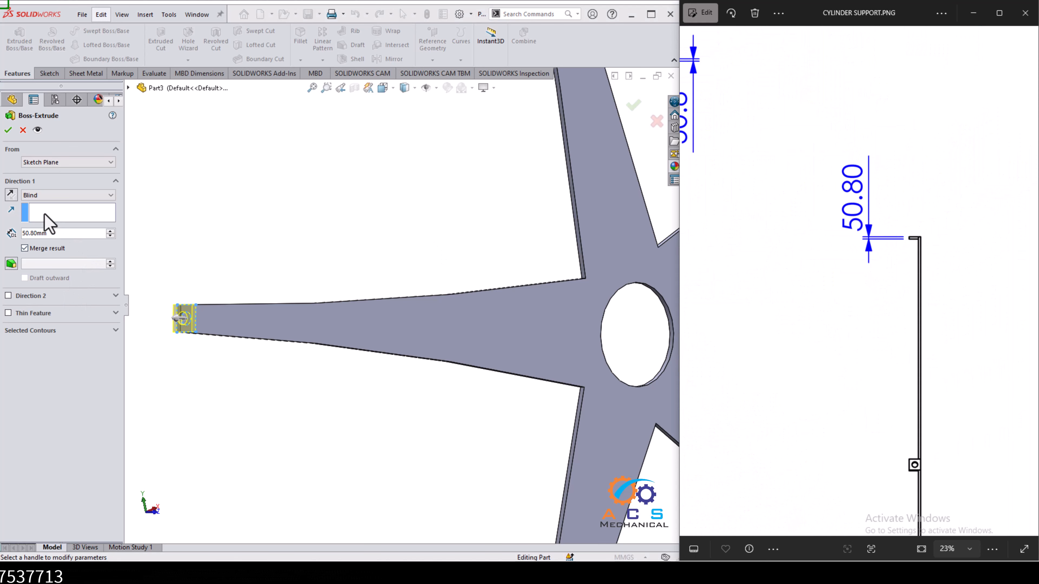
# - Reverse the direction of the lug's 50.8 mm boss extrude and accept the feature
pyautogui.scroll(-5, 197, 274)
pyautogui.moveTo(244, 353); pyautogui.dragTo(232, 385, button='middle')
pyautogui.click(9, 198)
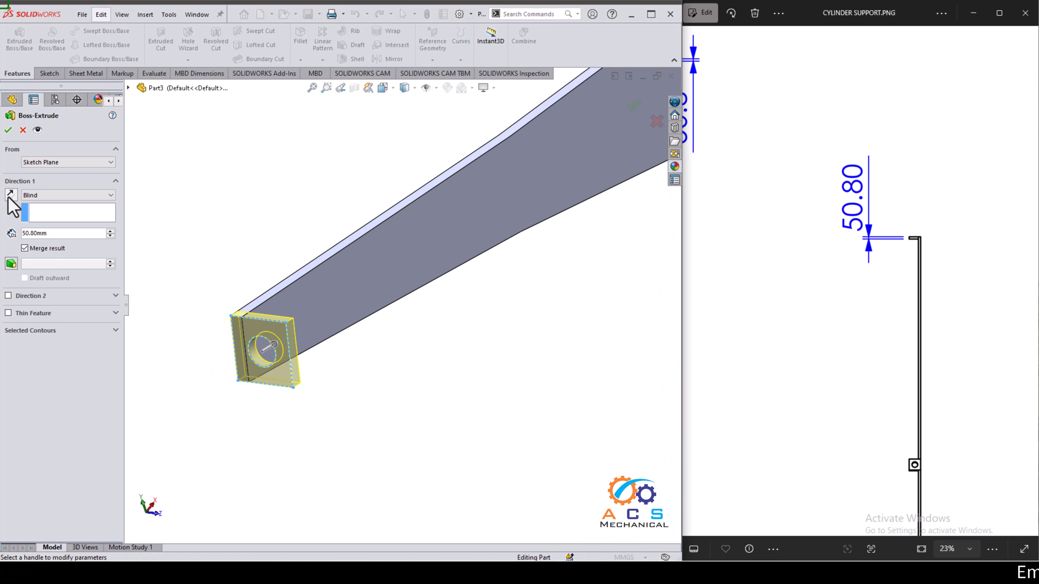
pyautogui.click(8, 131)
pyautogui.scroll(10, 283, 343)
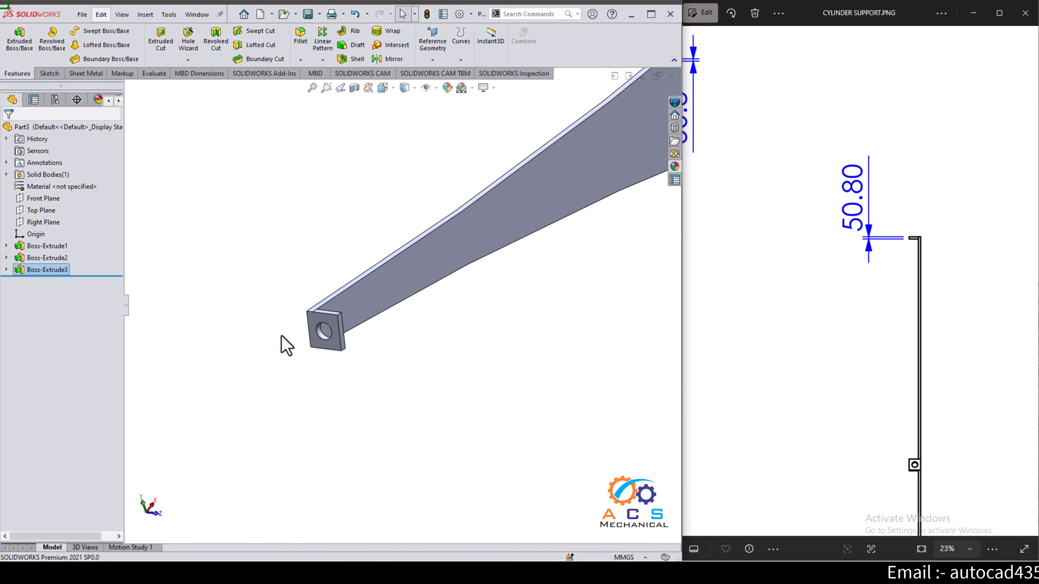
# - Set up a circular pattern of the lug around the central hole's edge with 5 equally spaced instances over 360 degrees
pyautogui.moveTo(395, 342); pyautogui.dragTo(344, 238, button='middle')
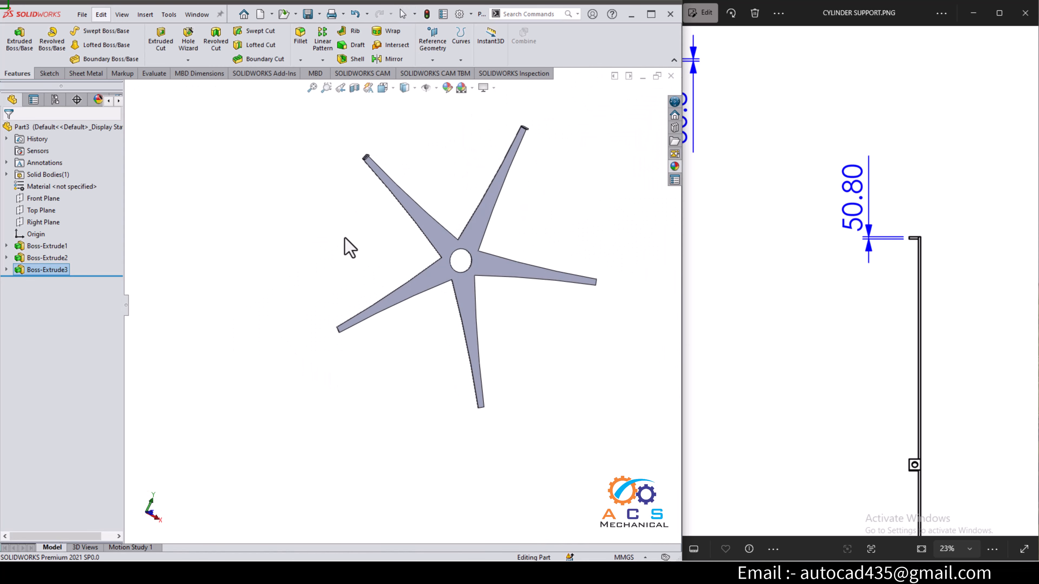
pyautogui.click(322, 60)
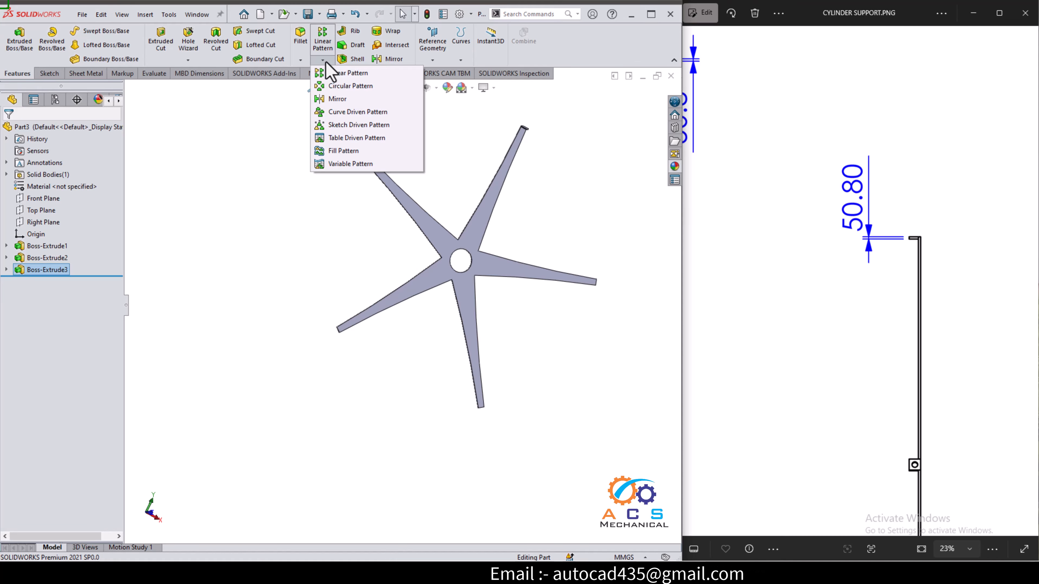
pyautogui.click(354, 86)
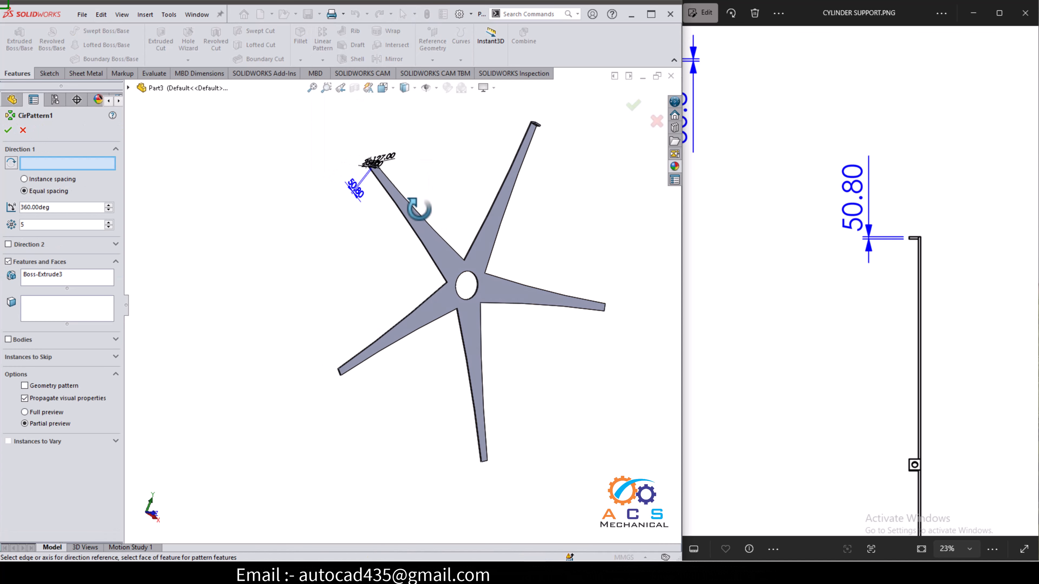
pyautogui.moveTo(418, 209); pyautogui.dragTo(412, 209, button='middle')
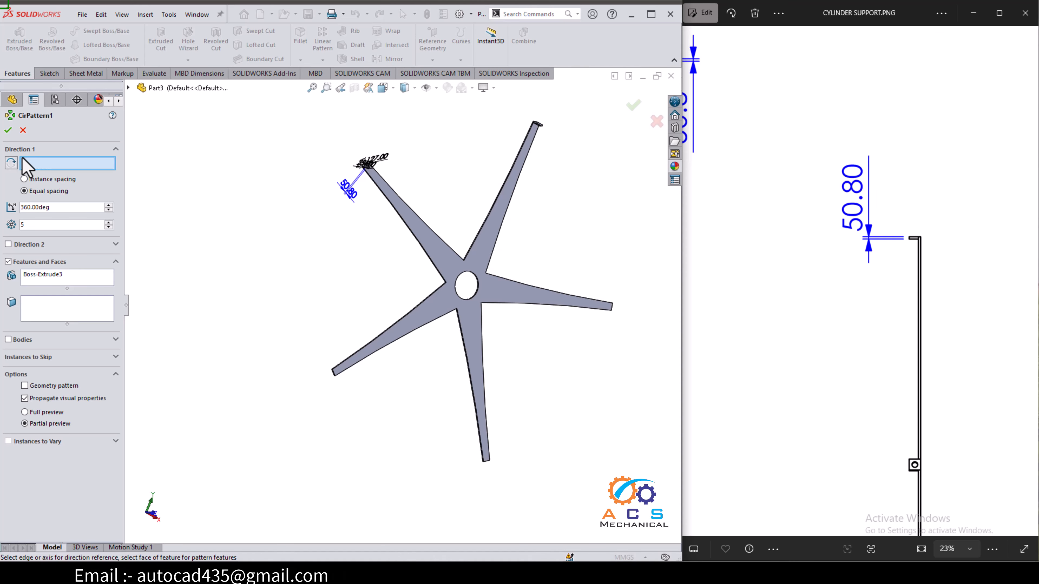
pyautogui.scroll(-5, 508, 288)
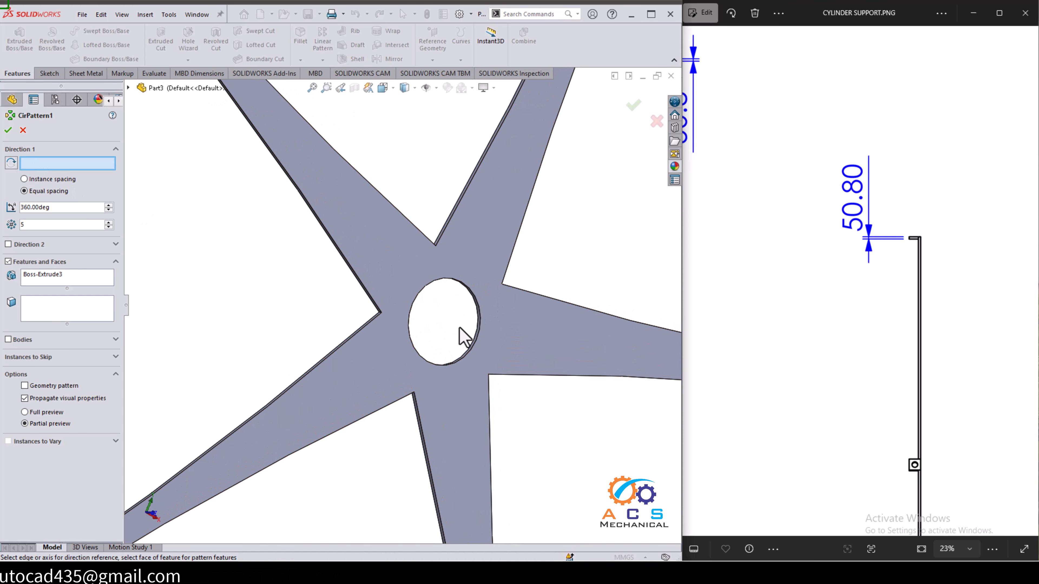
pyautogui.click(478, 332)
pyautogui.scroll(5, 486, 340)
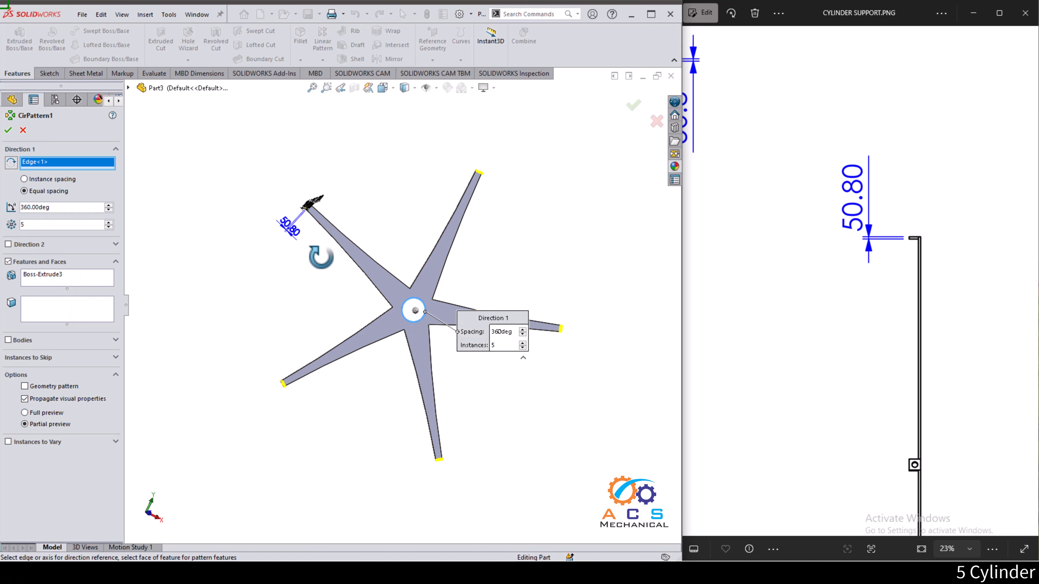
# - Skip the pattern instance on the arm that already has its own lug and accept the circular pattern
pyautogui.scroll(-5, 313, 201)
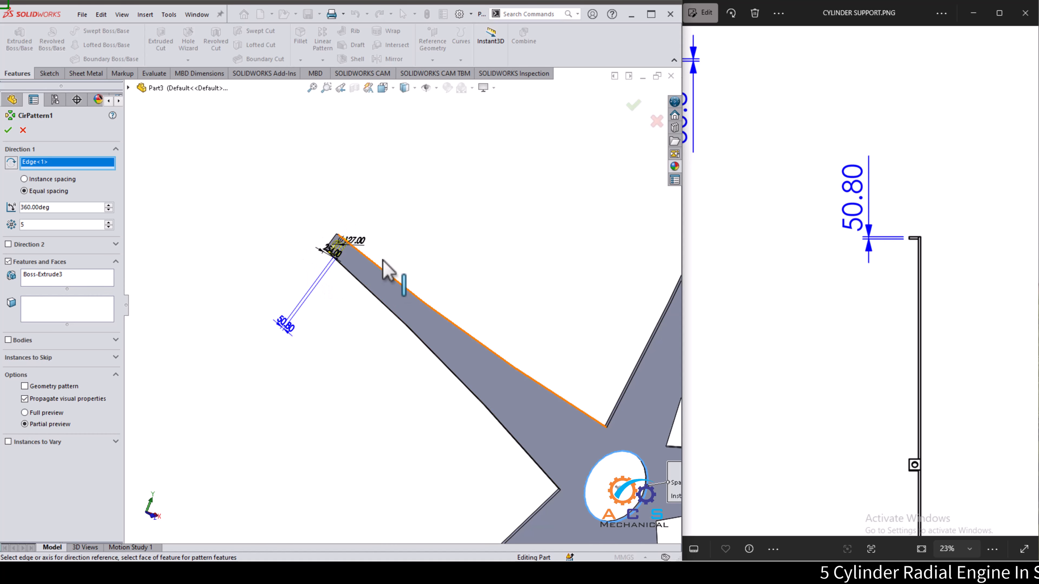
pyautogui.scroll(-3, 360, 245)
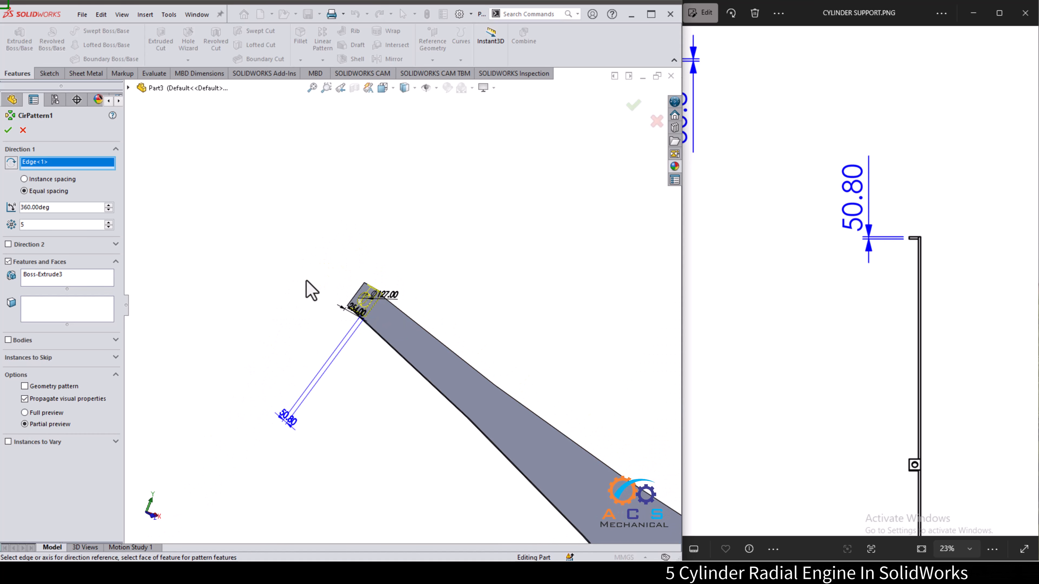
pyautogui.scroll(8, 398, 359)
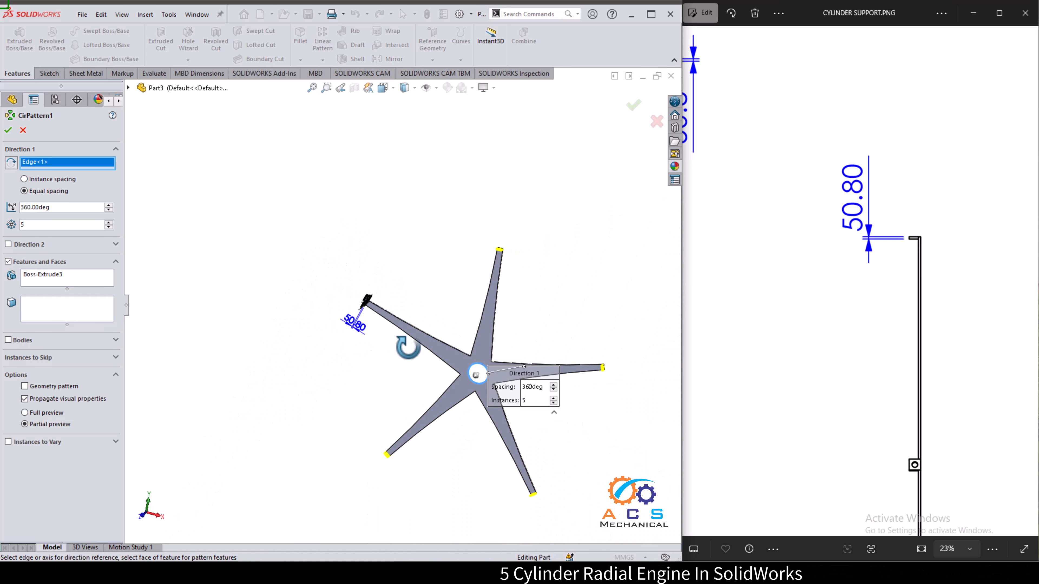
pyautogui.moveTo(408, 347); pyautogui.dragTo(429, 348, button='middle')
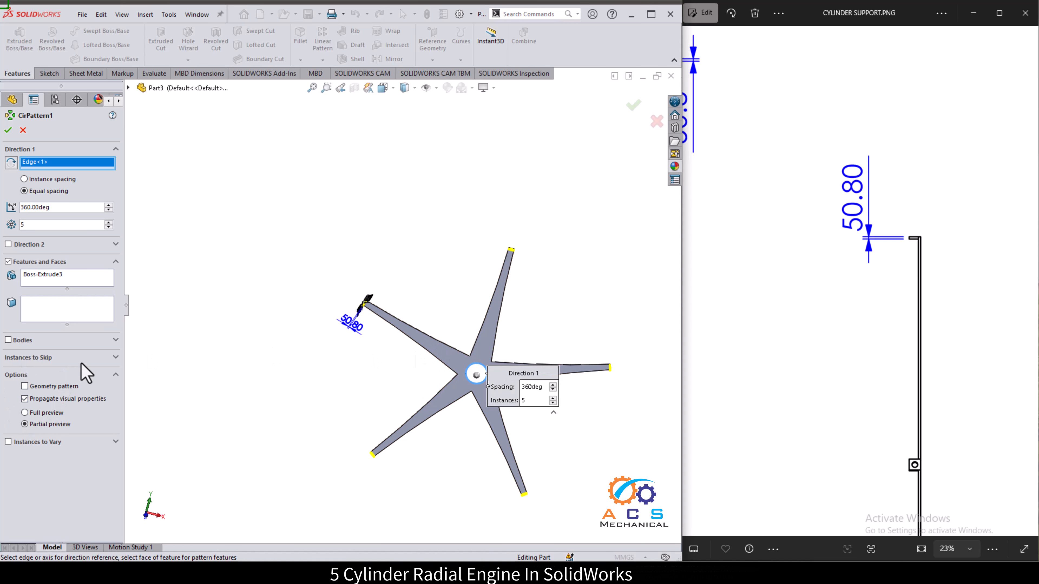
pyautogui.click(115, 357)
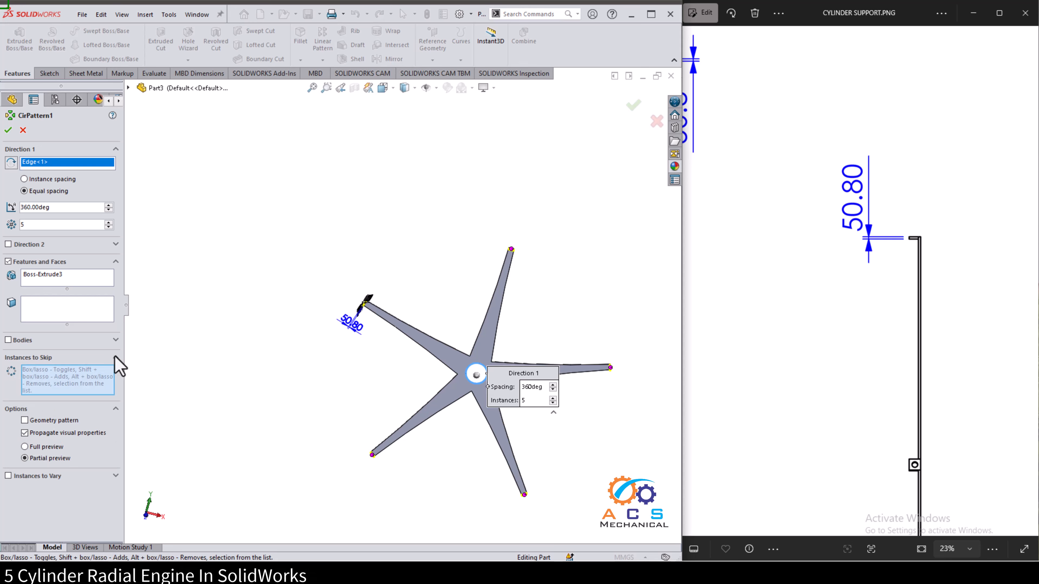
pyautogui.scroll(-5, 506, 272)
pyautogui.scroll(-2, 483, 250)
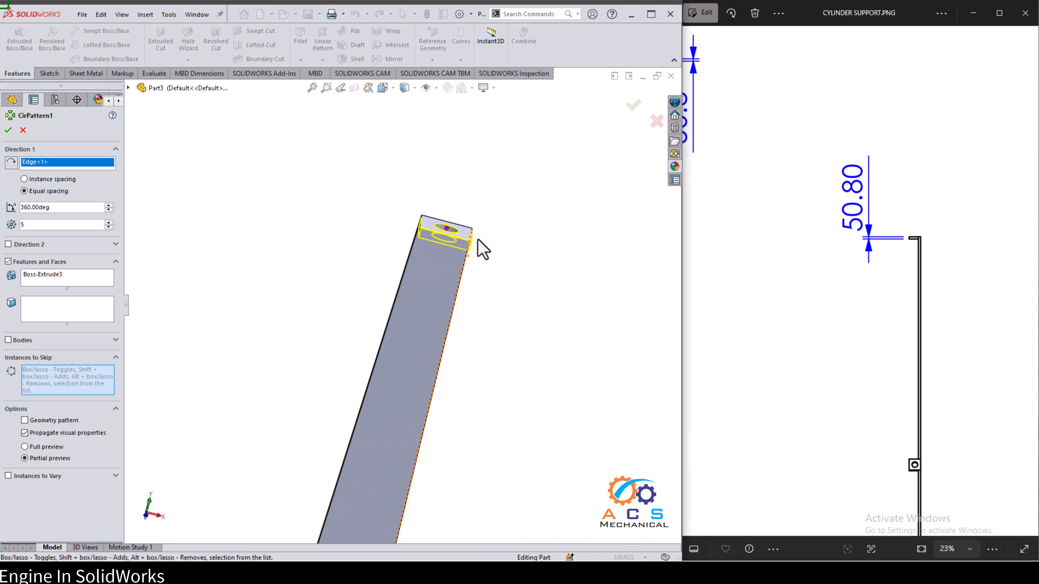
pyautogui.click(446, 228)
pyautogui.scroll(8, 413, 250)
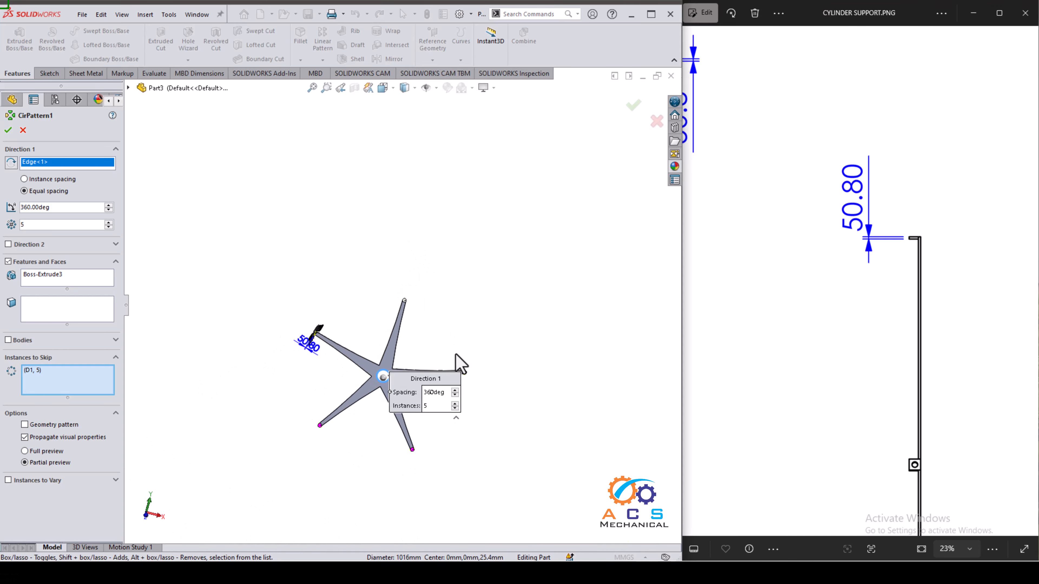
pyautogui.moveTo(459, 364); pyautogui.dragTo(429, 381, button='middle')
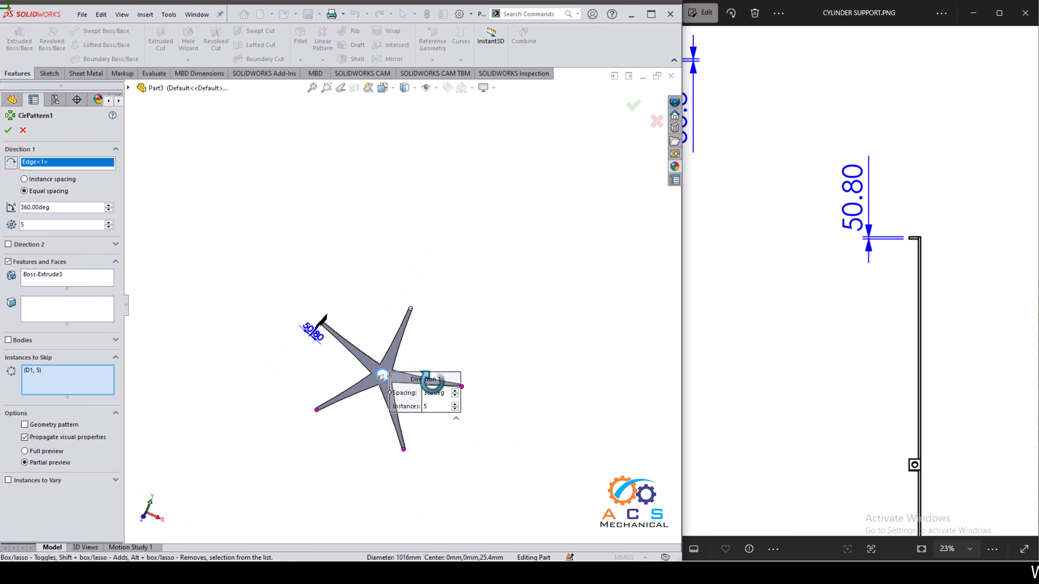
pyautogui.click(9, 130)
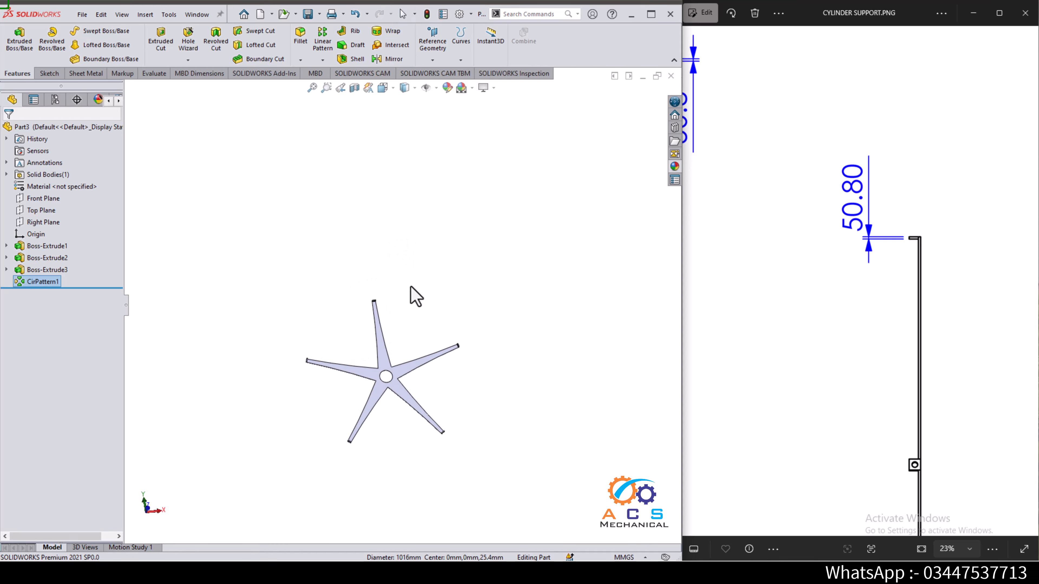
pyautogui.scroll(-3, 394, 383)
pyautogui.moveTo(395, 383); pyautogui.dragTo(394, 313, button='middle')
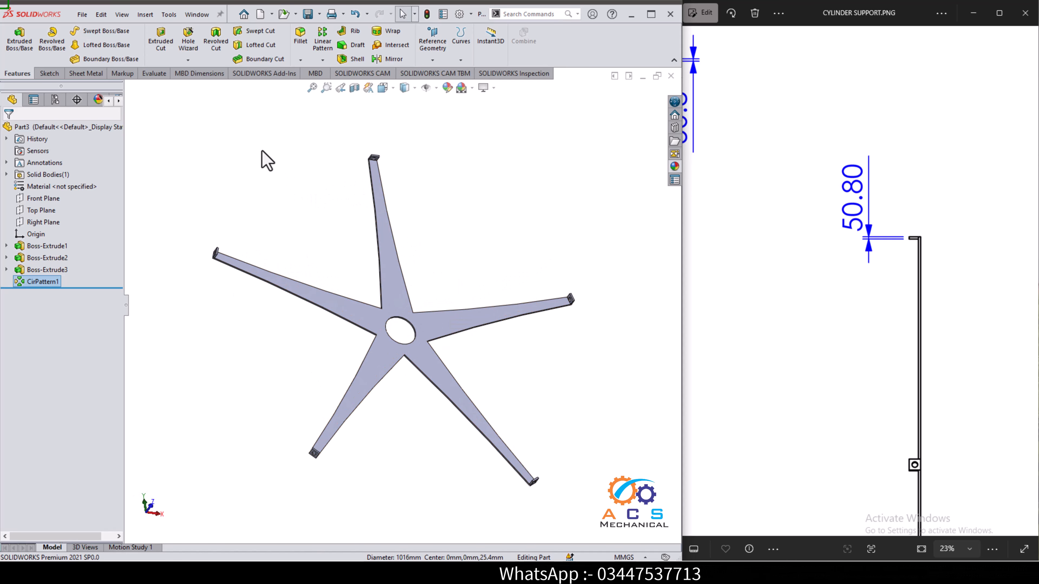
# - Start a symmetric fillet, look up the inner corner radius in the reference drawing, and set the fillet radius to 145.4 mm
pyautogui.click(302, 37)
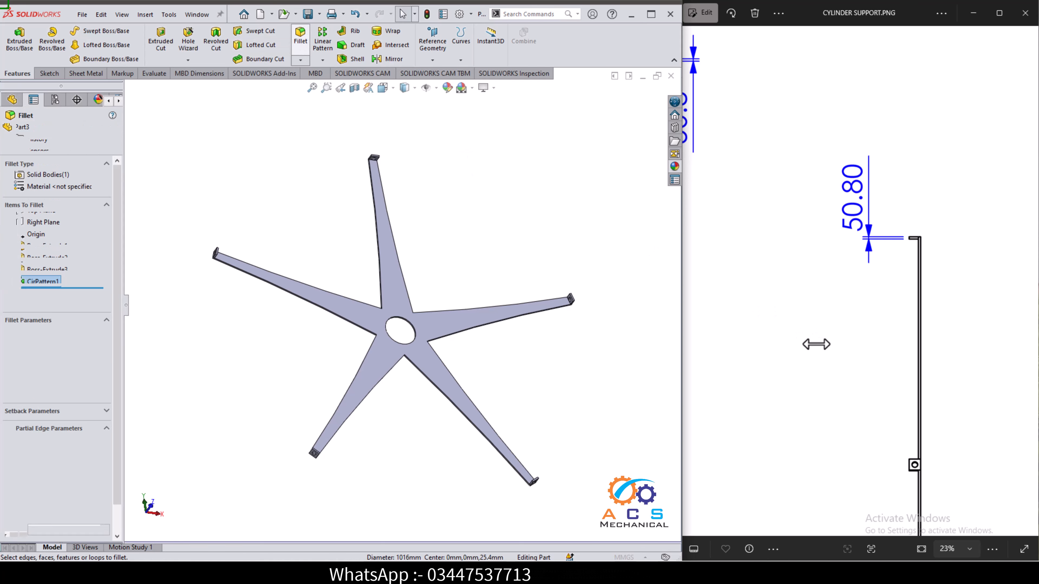
pyautogui.moveTo(774, 418); pyautogui.dragTo(951, 281)
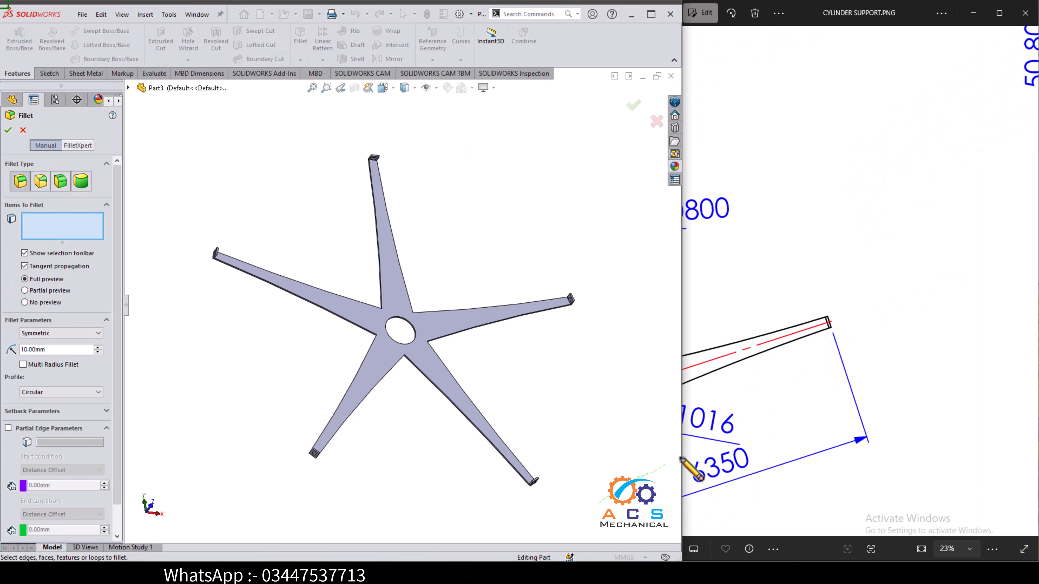
pyautogui.moveTo(836, 391); pyautogui.dragTo(1014, 292)
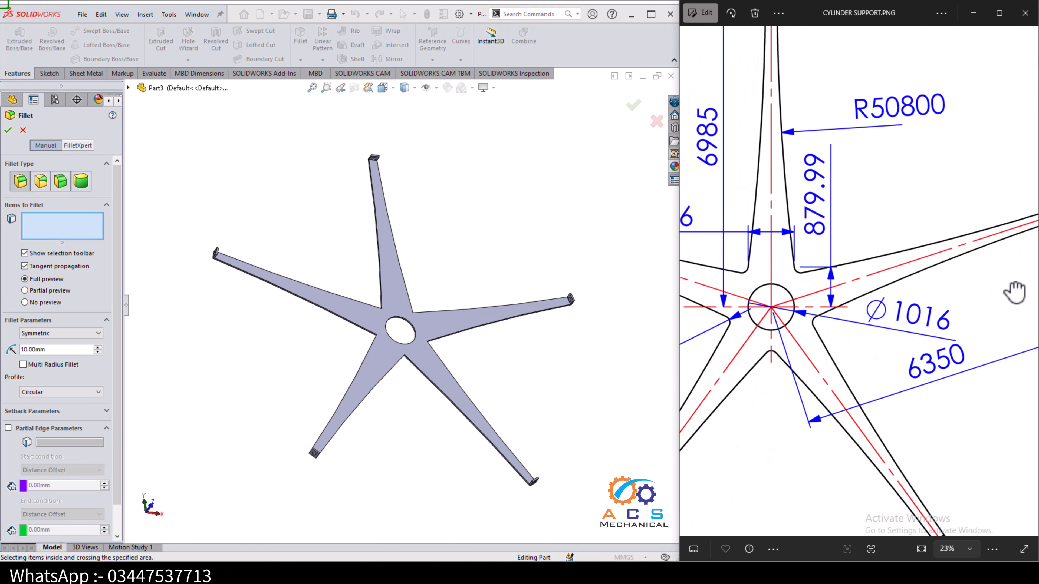
pyautogui.moveTo(764, 342)
pyautogui.mouseDown()
pyautogui.moveTo(830, 327)
pyautogui.moveTo(909, 345)
pyautogui.mouseUp()
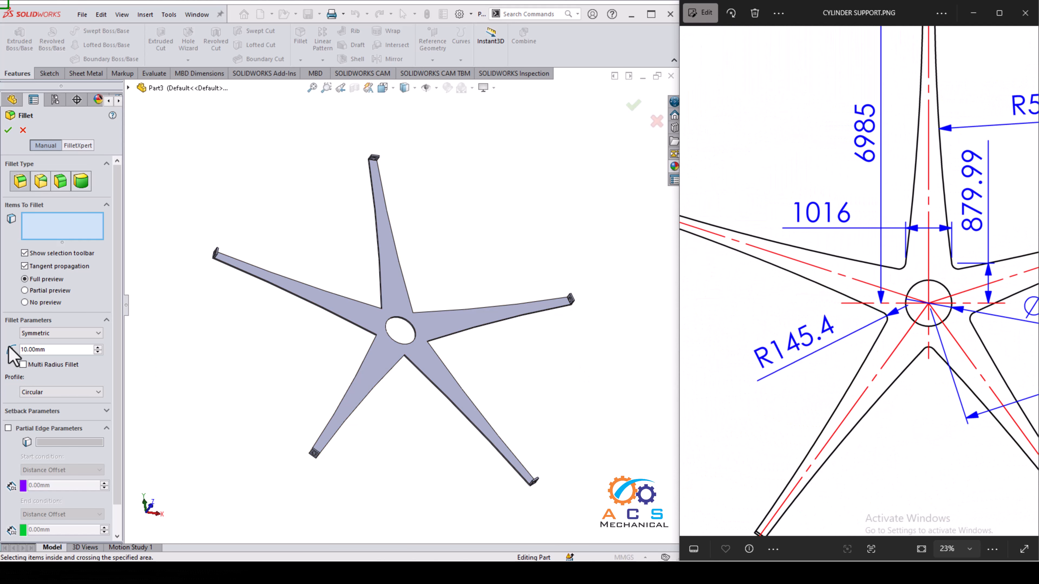
pyautogui.doubleClick(29, 349)
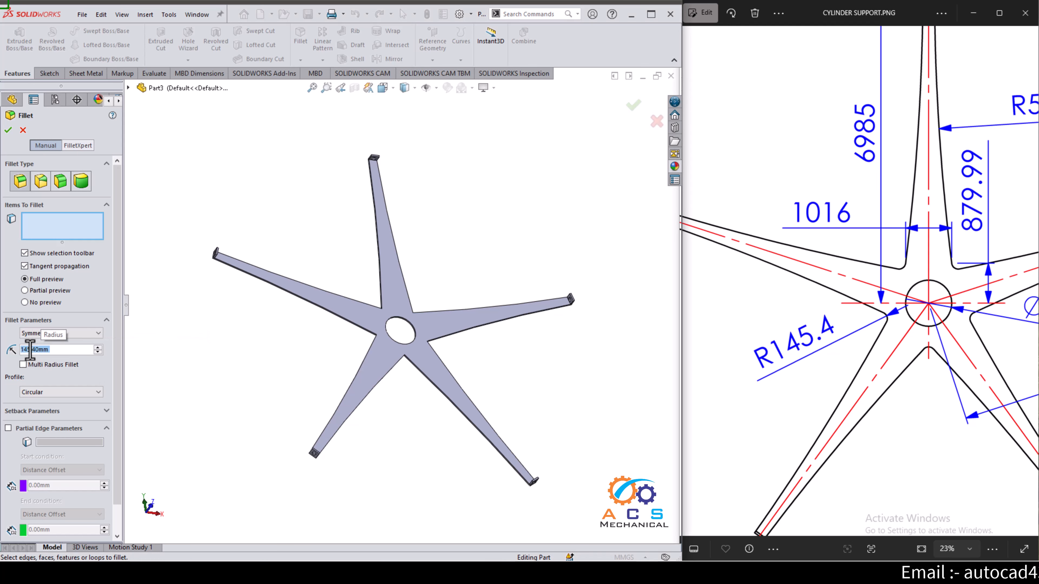
# - Apply the fillet to the five short inner corner edges where neighbouring arms of the star plate meet
pyautogui.scroll(-10, 383, 331)
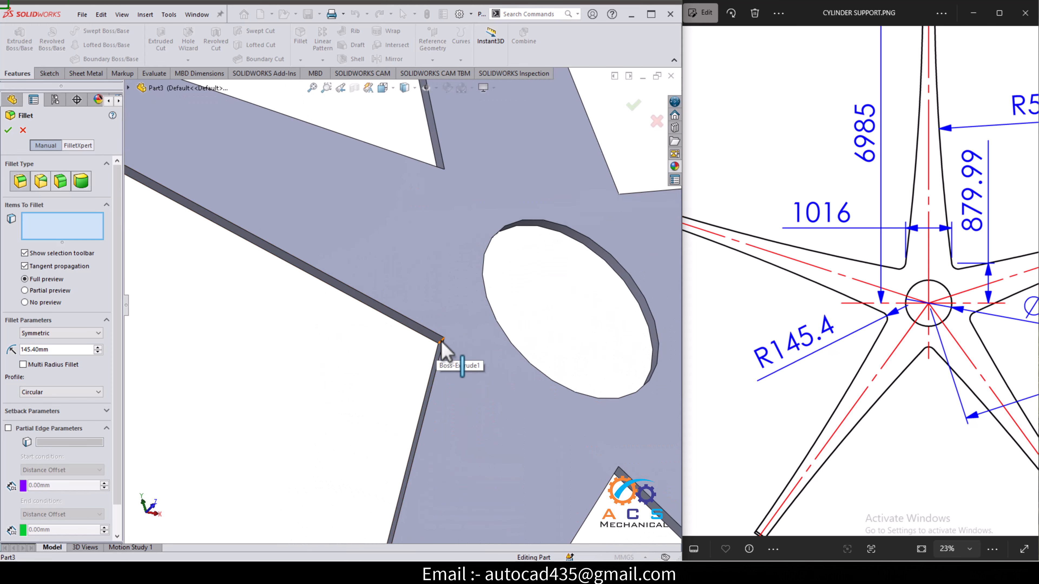
pyautogui.click(441, 342)
pyautogui.scroll(5, 463, 371)
pyautogui.moveTo(464, 371); pyautogui.dragTo(503, 356, button='middle')
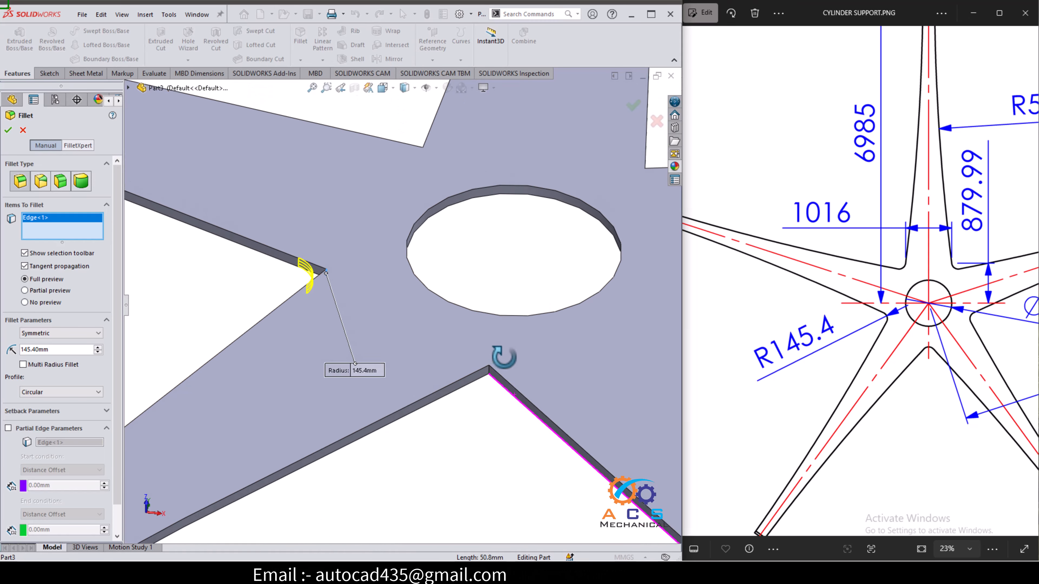
pyautogui.scroll(-5, 505, 396)
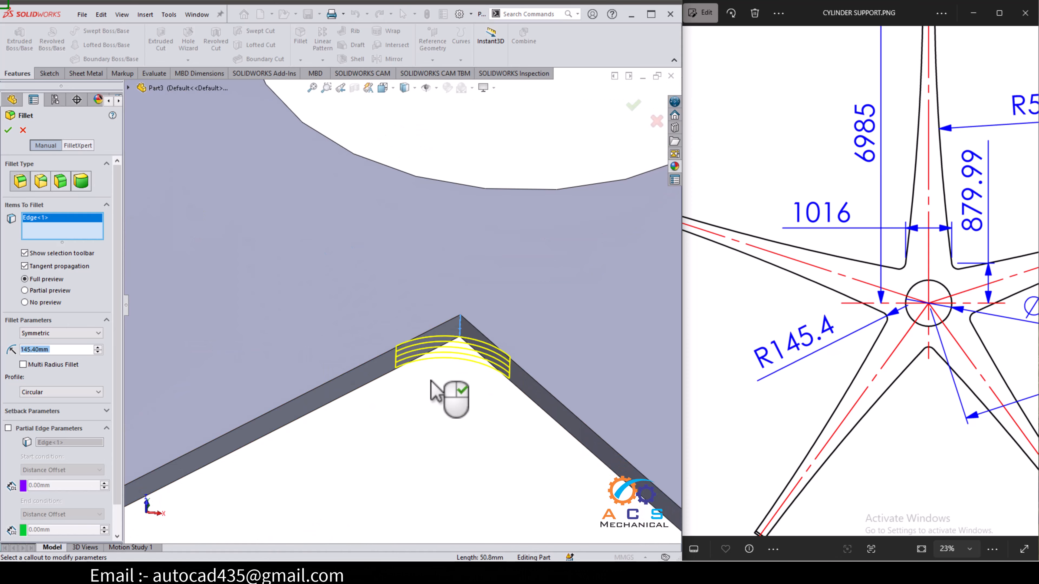
pyautogui.scroll(6, 430, 381)
pyautogui.moveTo(417, 402); pyautogui.dragTo(372, 389, button='middle')
pyautogui.scroll(-4, 595, 281)
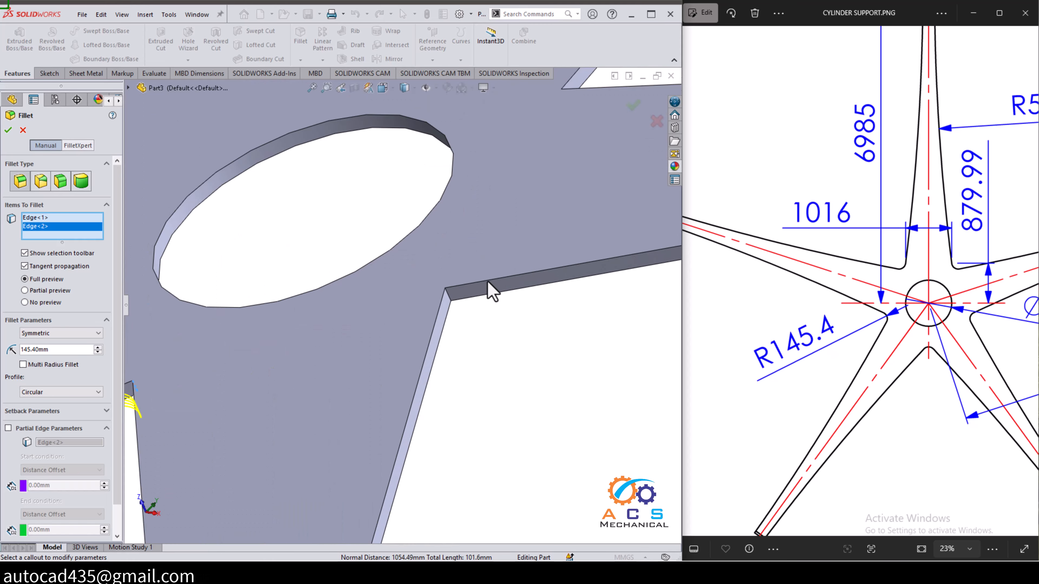
pyautogui.click(448, 320)
pyautogui.scroll(5, 433, 364)
pyautogui.moveTo(434, 364); pyautogui.dragTo(382, 429, button='middle')
pyautogui.scroll(-4, 469, 206)
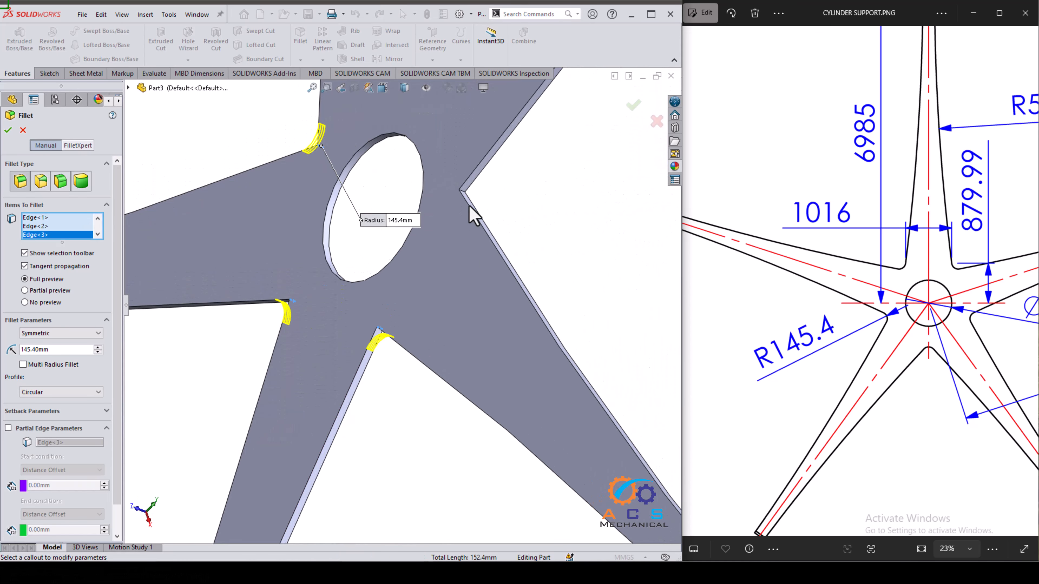
pyautogui.scroll(-3, 469, 205)
pyautogui.click(452, 241)
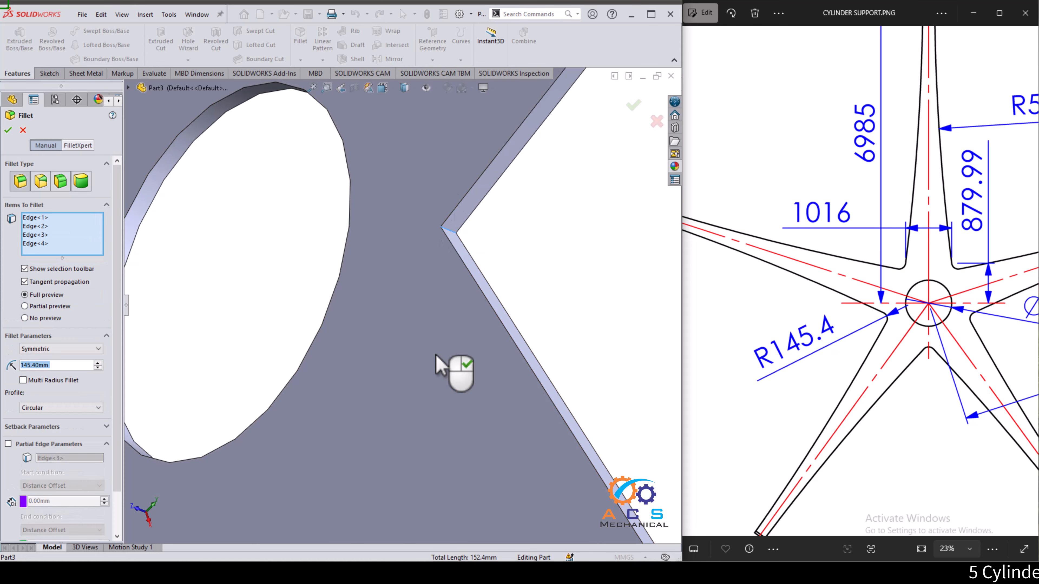
pyautogui.scroll(5, 436, 359)
pyautogui.moveTo(434, 360)
pyautogui.mouseDown(button='middle')
pyautogui.moveTo(424, 371)
pyautogui.moveTo(420, 350)
pyautogui.mouseUp(button='middle')
pyautogui.scroll(-2, 381, 246)
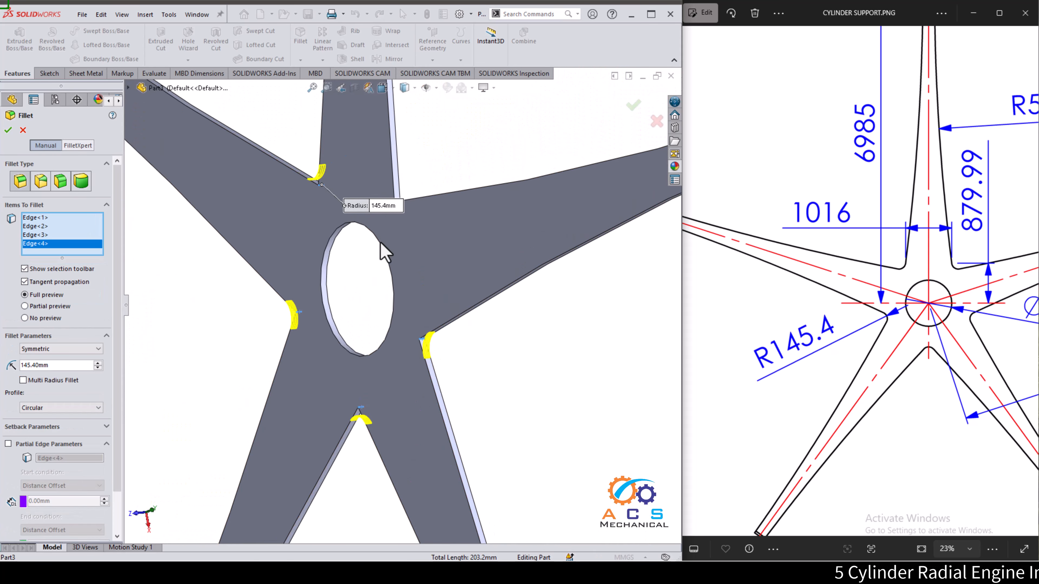
pyautogui.scroll(-5, 426, 237)
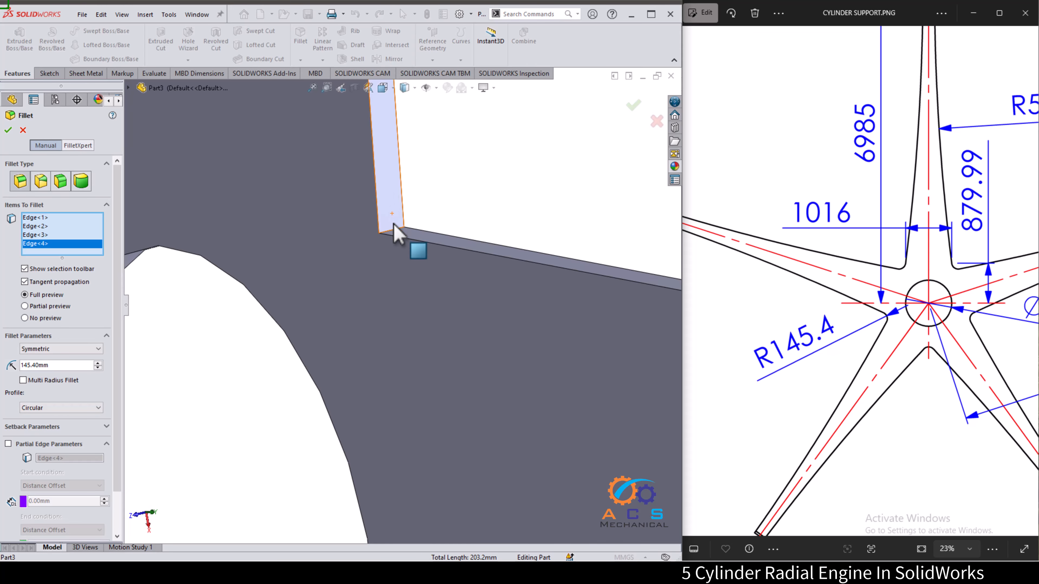
pyautogui.click(393, 230)
pyautogui.scroll(7, 394, 242)
pyautogui.moveTo(440, 311); pyautogui.dragTo(468, 243, button='middle')
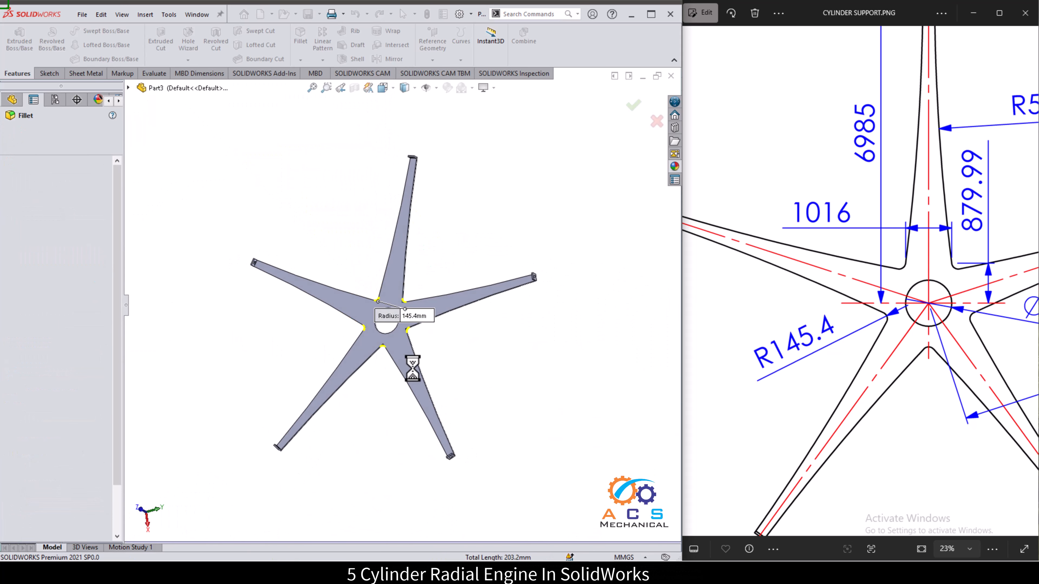
pyautogui.moveTo(405, 325)
pyautogui.mouseDown(button='middle')
pyautogui.moveTo(273, 320)
pyautogui.moveTo(306, 323)
pyautogui.moveTo(290, 277)
pyautogui.mouseUp(button='middle')
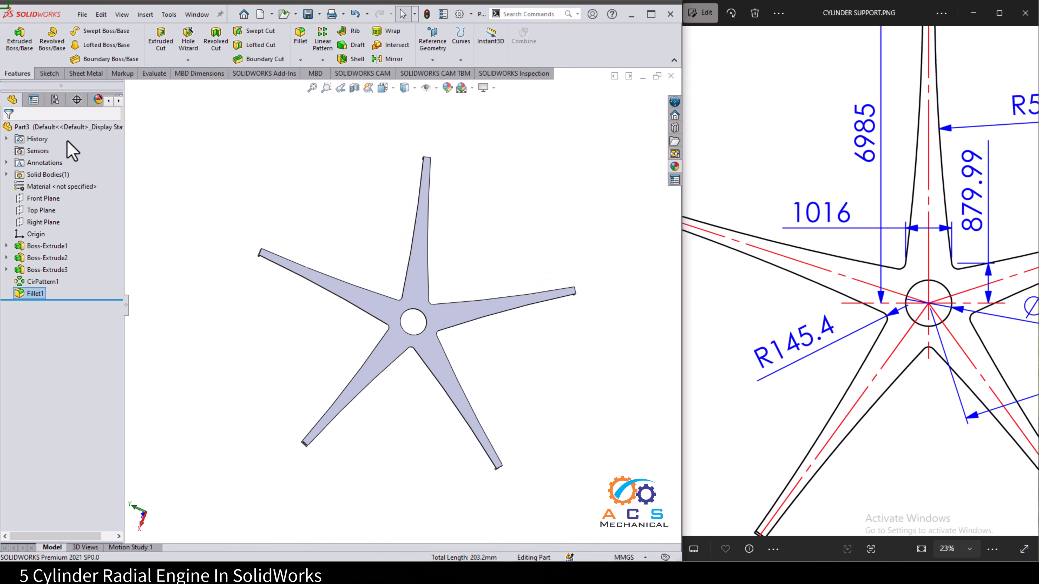
# - Color the whole part cyan (RGB 0, 255, 255) to match the star plate in the reference drawing
pyautogui.rightClick(67, 127)
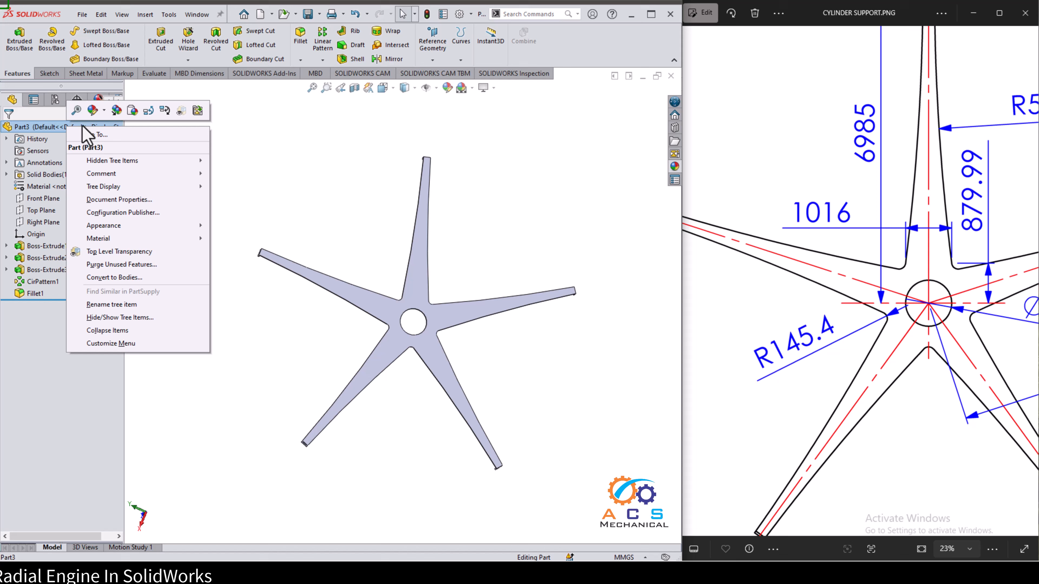
pyautogui.click(104, 111)
pyautogui.click(150, 136)
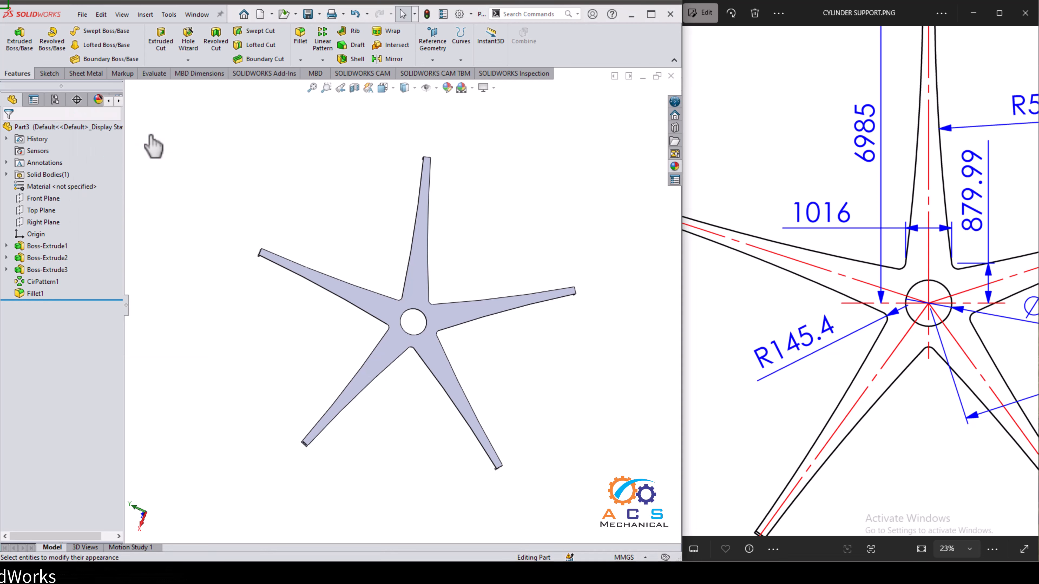
pyautogui.scroll(6, 888, 244)
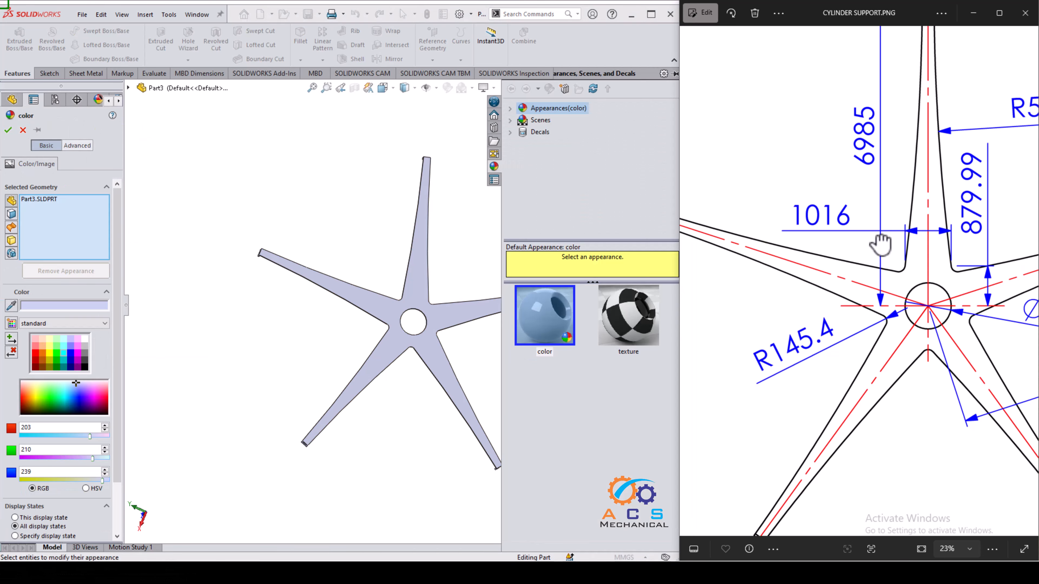
pyautogui.scroll(-5, 897, 245)
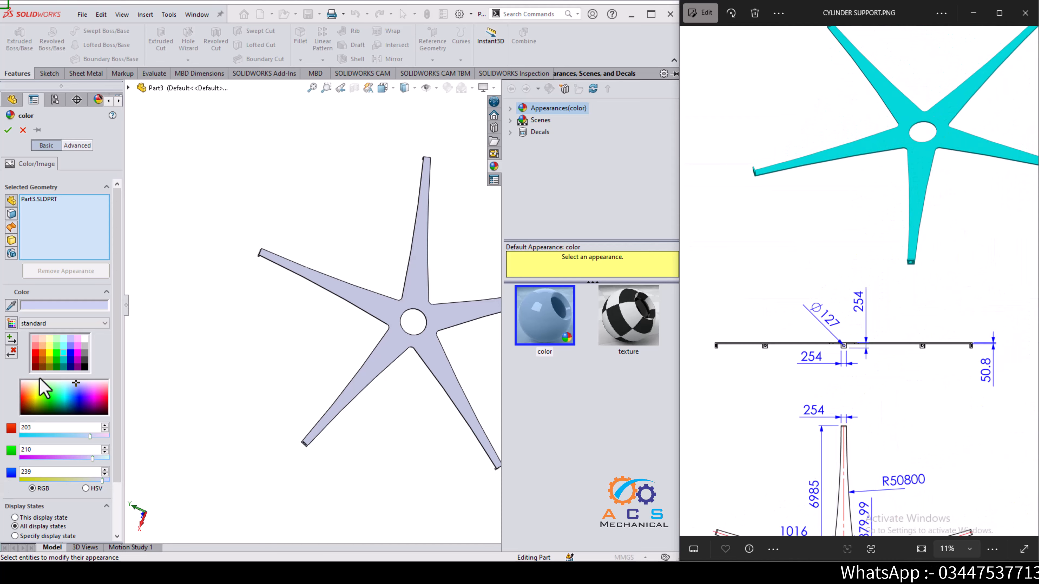
pyautogui.click(64, 353)
pyautogui.moveTo(366, 364); pyautogui.dragTo(367, 294, button='middle')
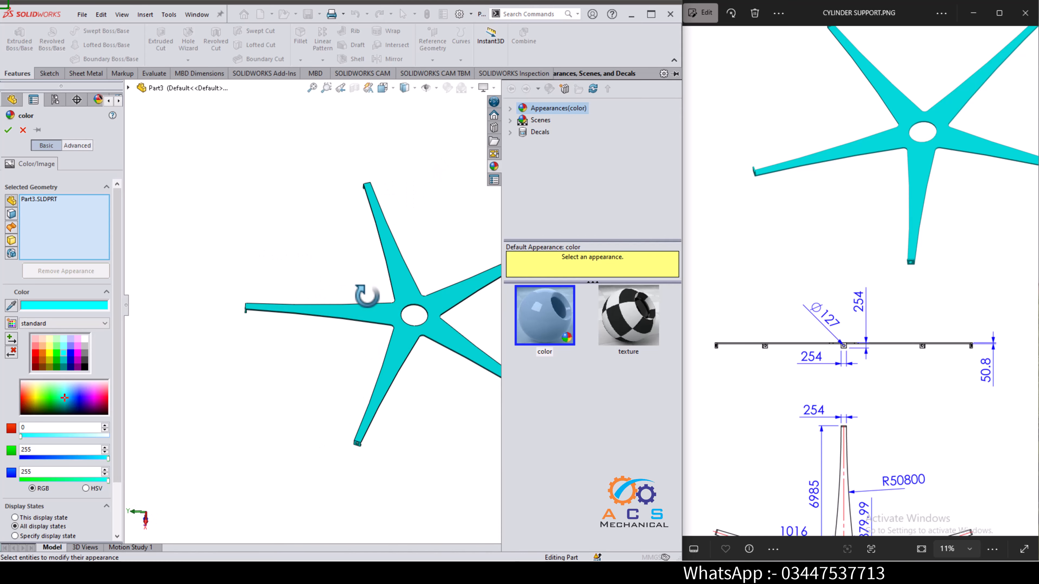
pyautogui.click(9, 130)
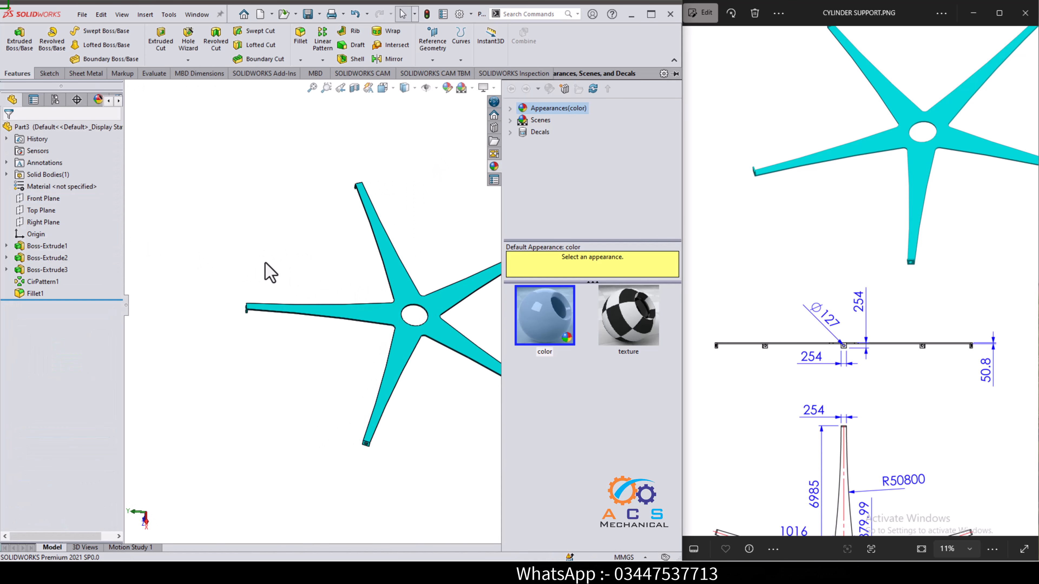
pyautogui.moveTo(378, 278); pyautogui.dragTo(519, 291, button='middle')
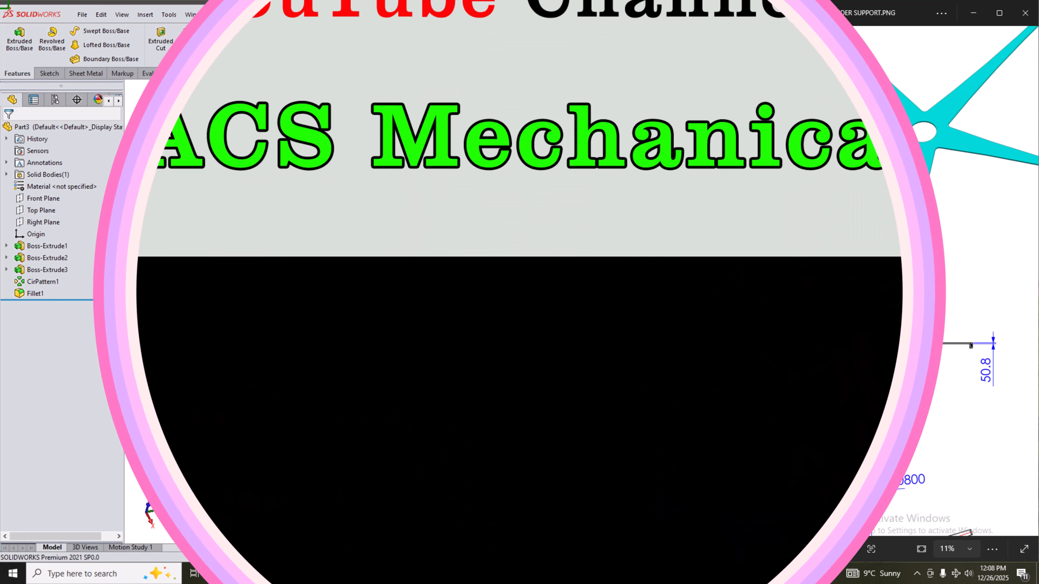